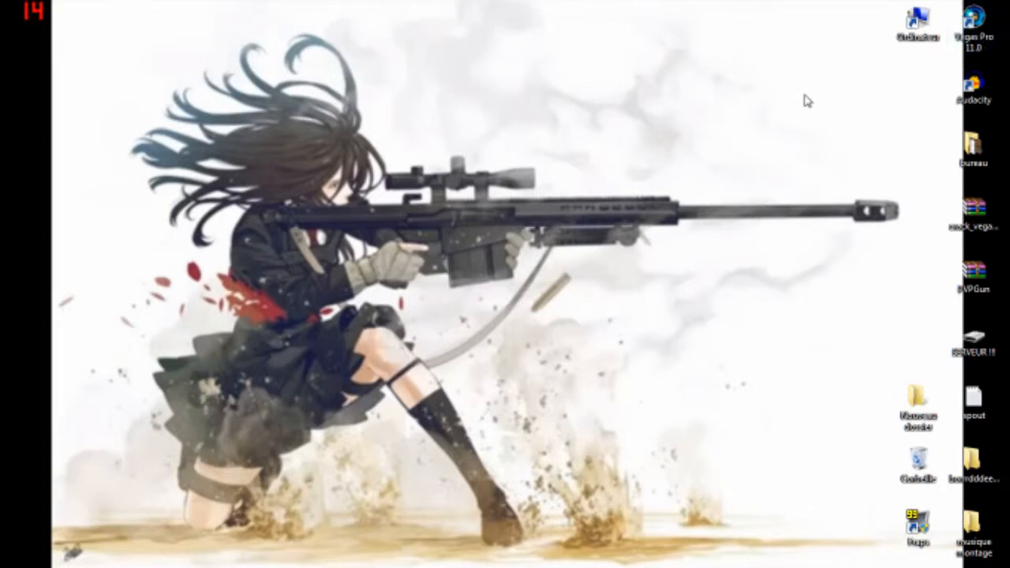
Open Vegas Pro and create a new project with the HD 1080-60i (1920x1080; 29,970 ips) video template.
{"action": "left_click", "coordinate": [968, 46]}
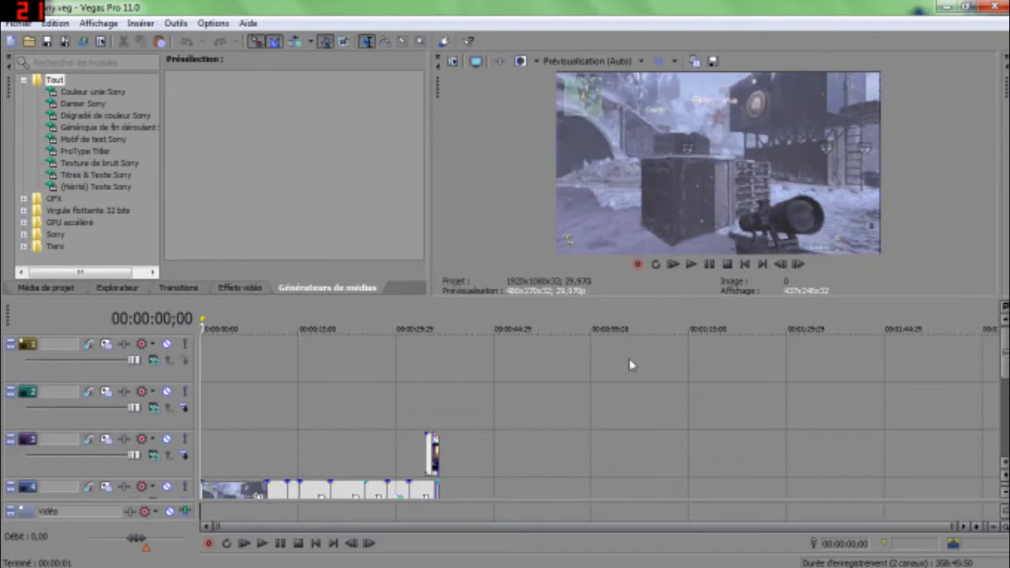
{"action": "left_click", "coordinate": [18, 23]}
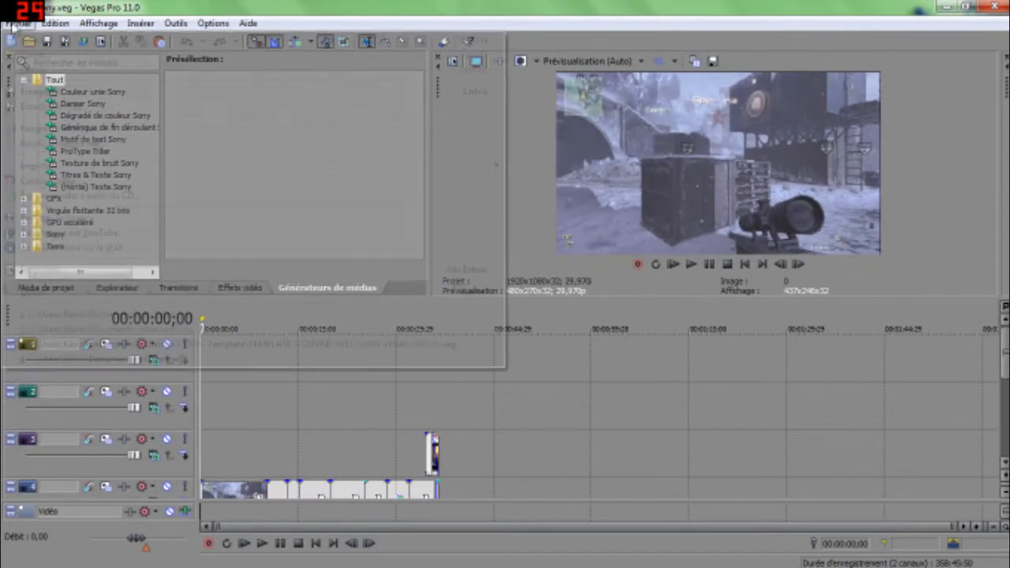
{"action": "left_click", "coordinate": [26, 41]}
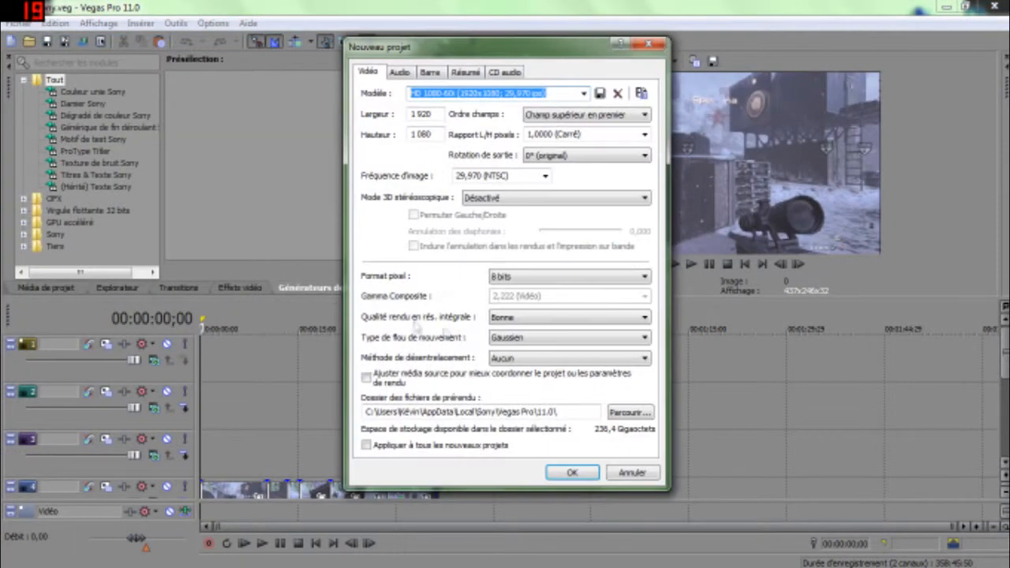
{"action": "left_click", "coordinate": [583, 93]}
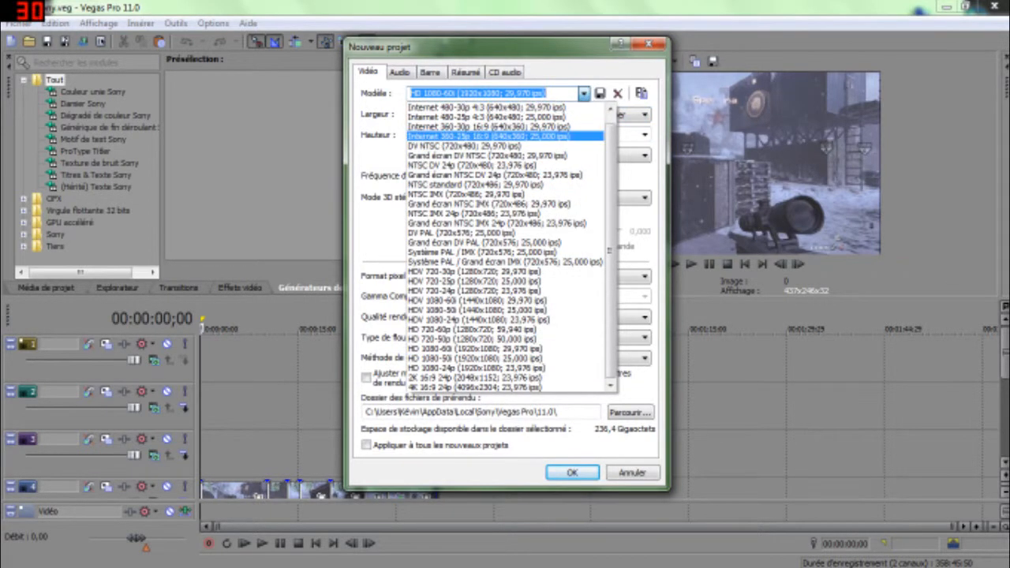
{"action": "left_click", "coordinate": [587, 476]}
{"action": "left_click", "coordinate": [586, 480]}
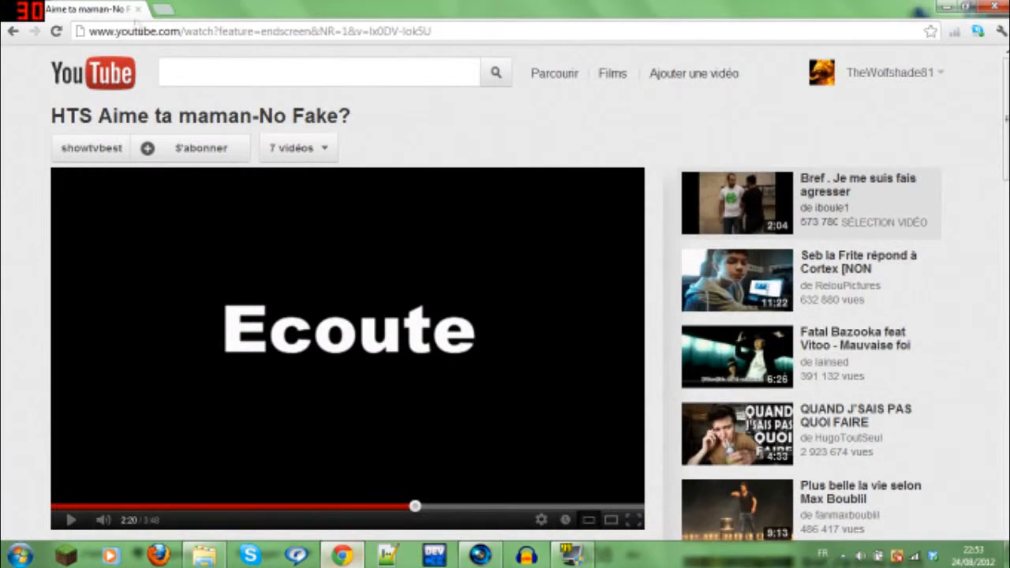
In Chrome, replace the open YouTube page with a new Google tab and search for "sony vegas pro 11".
{"action": "left_click", "coordinate": [163, 8]}
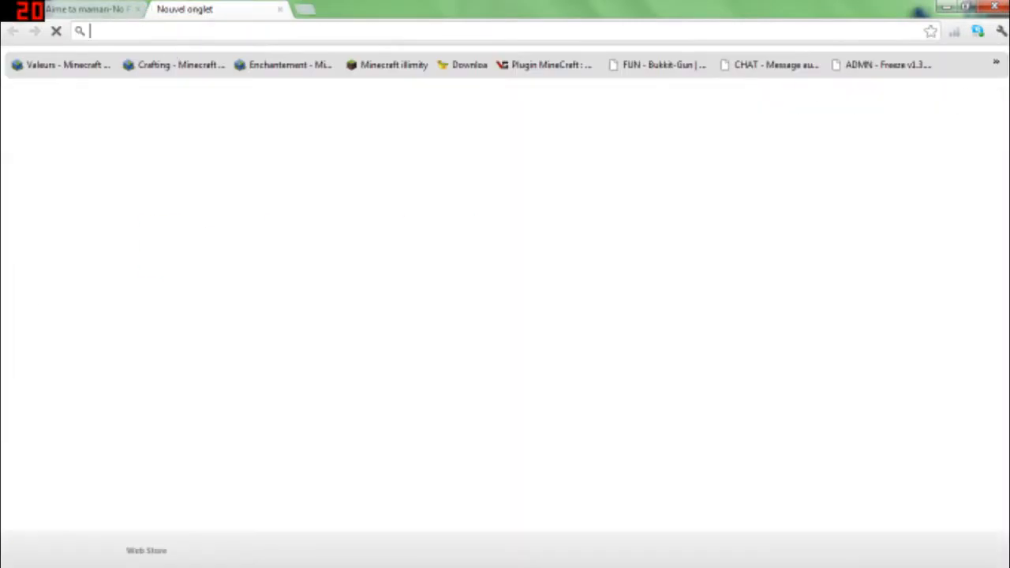
{"action": "left_click", "coordinate": [137, 10]}
{"action": "left_click", "coordinate": [433, 234]}
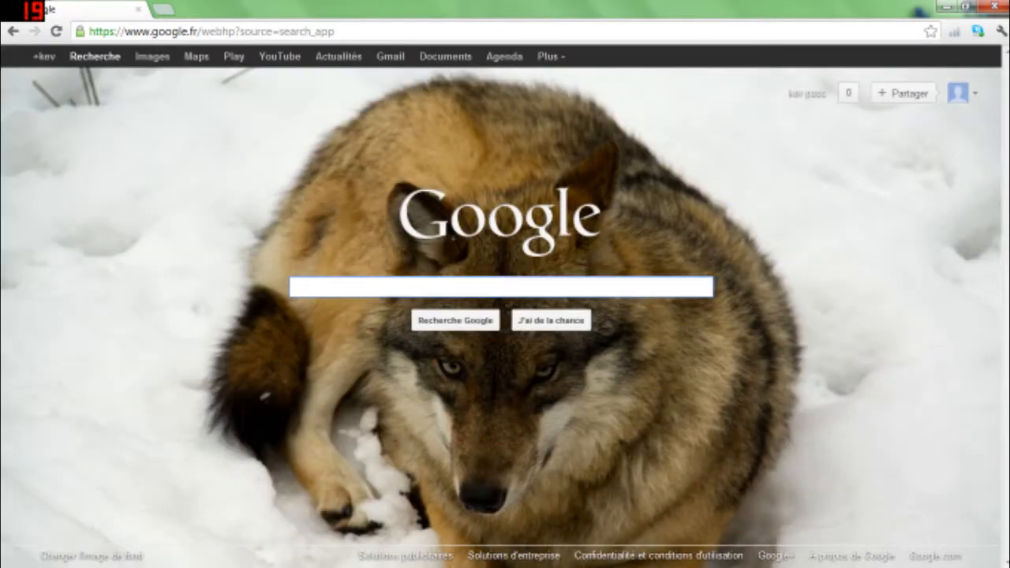
{"action": "type", "text": "sony ve"}
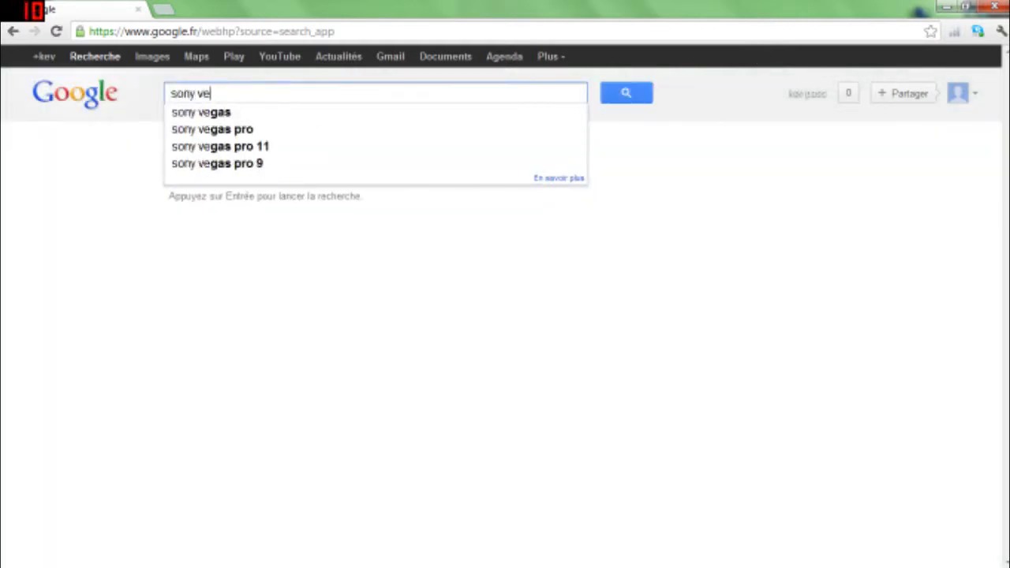
{"action": "type", "text": "gas pro 11"}
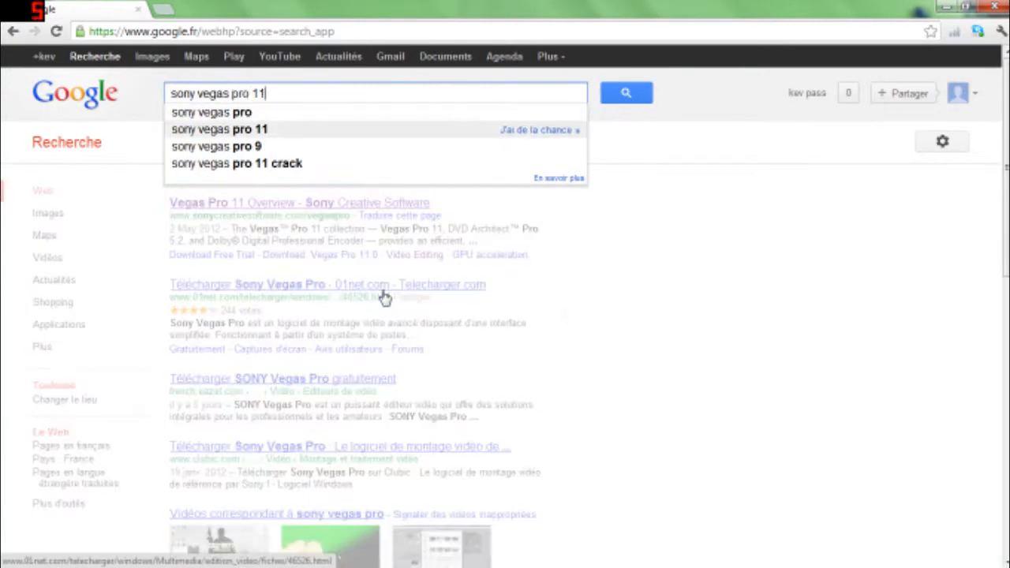
{"action": "key", "text": "Return"}
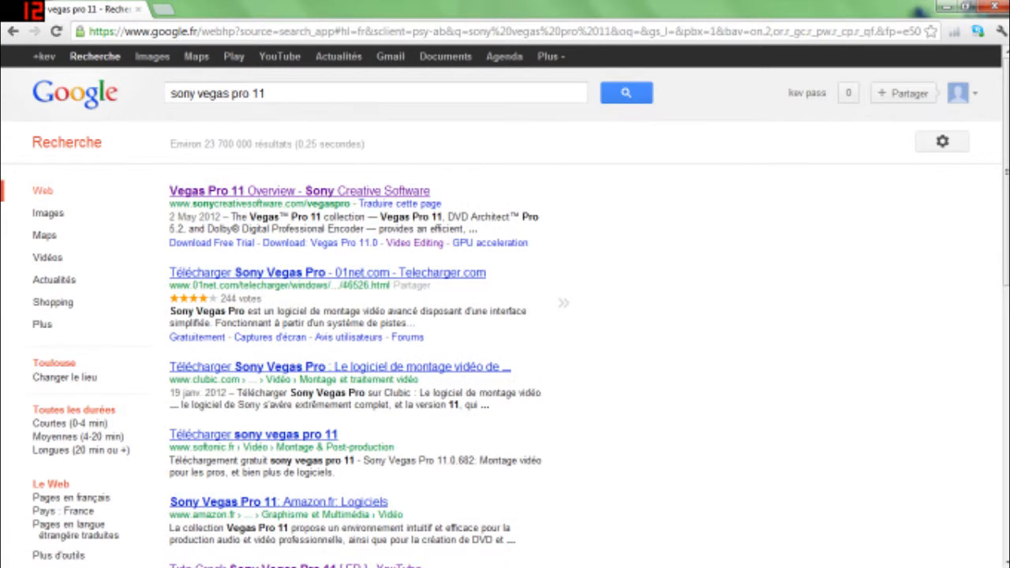
View the official Sony Creative Software page for Vegas Pro 11 from the search results and leave the browser.
{"action": "left_click", "coordinate": [269, 94]}
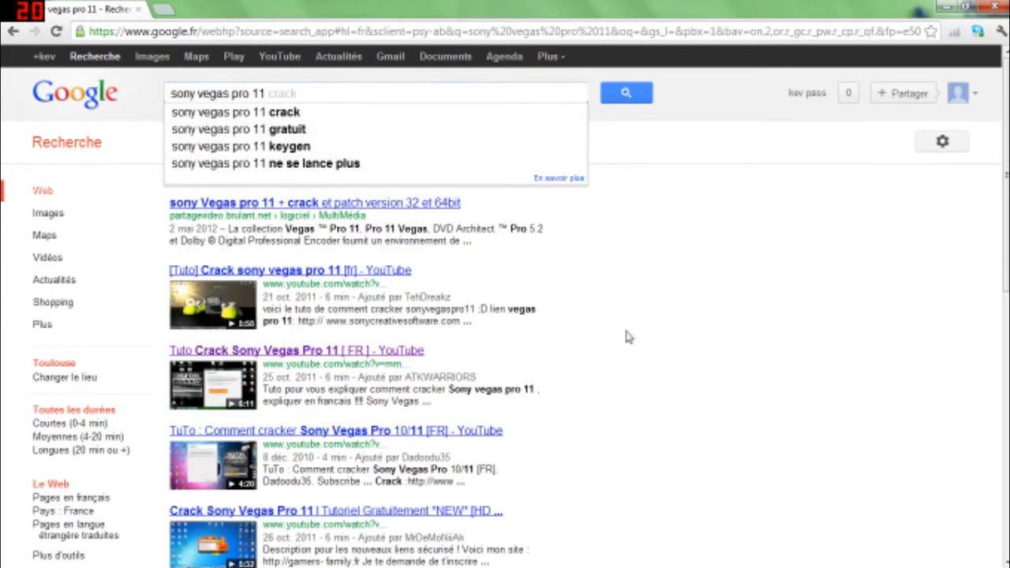
{"action": "key", "text": "Return"}
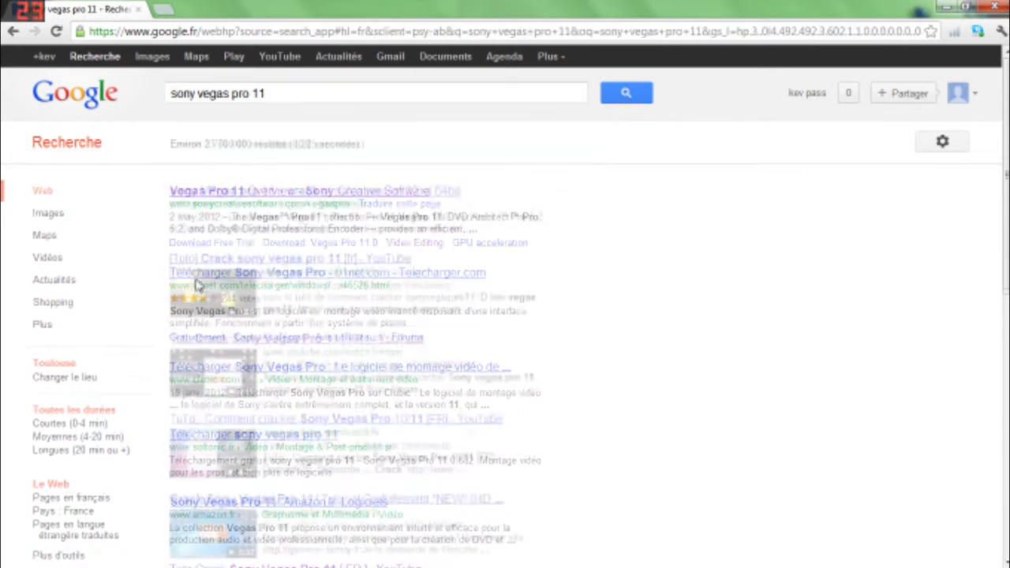
{"action": "left_click", "coordinate": [340, 191]}
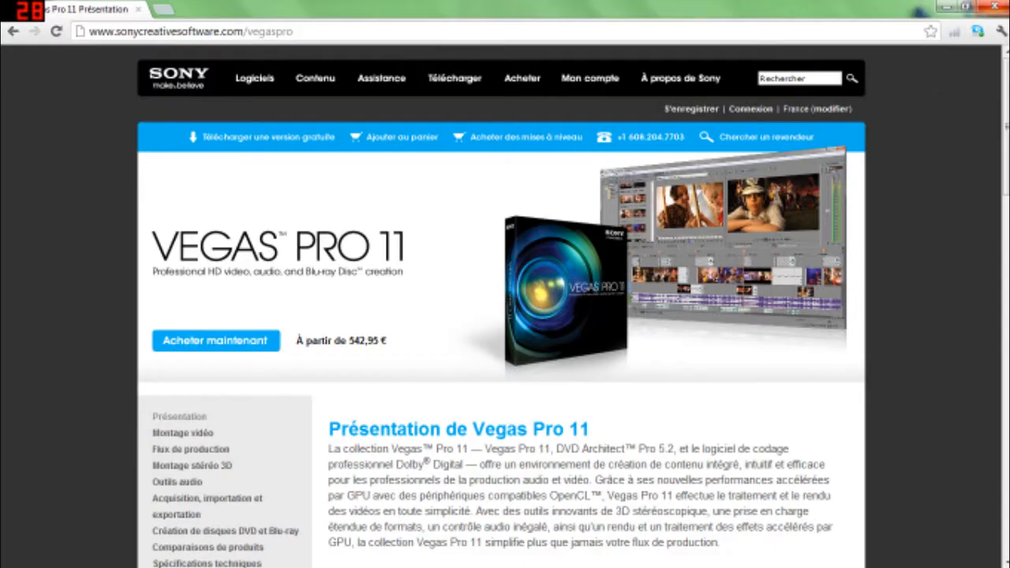
{"action": "left_click", "coordinate": [991, 8]}
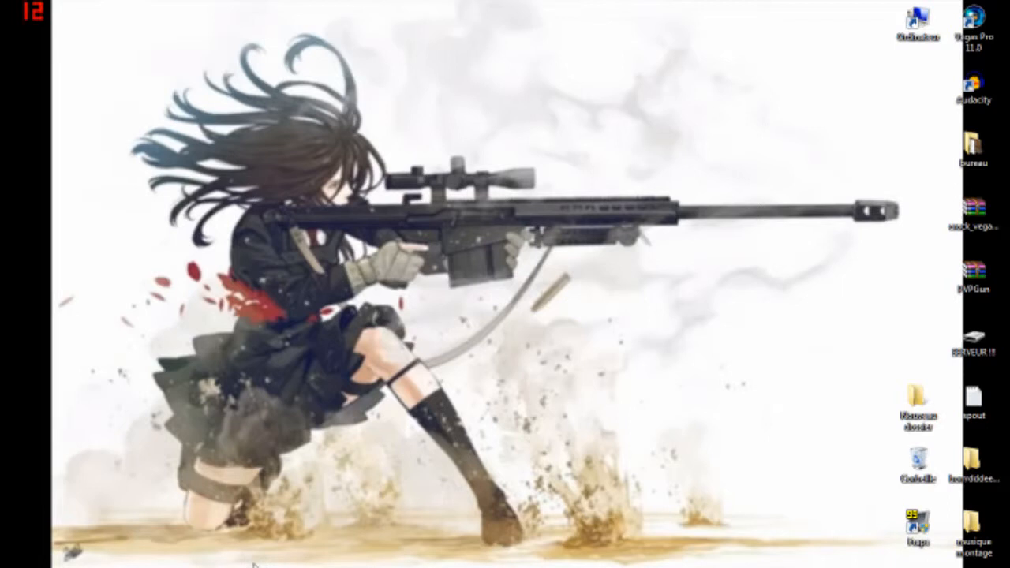
{"action": "left_click", "coordinate": [972, 213]}
{"action": "left_click_drag", "start_coordinate": [969, 230], "coordinate": [597, 321]}
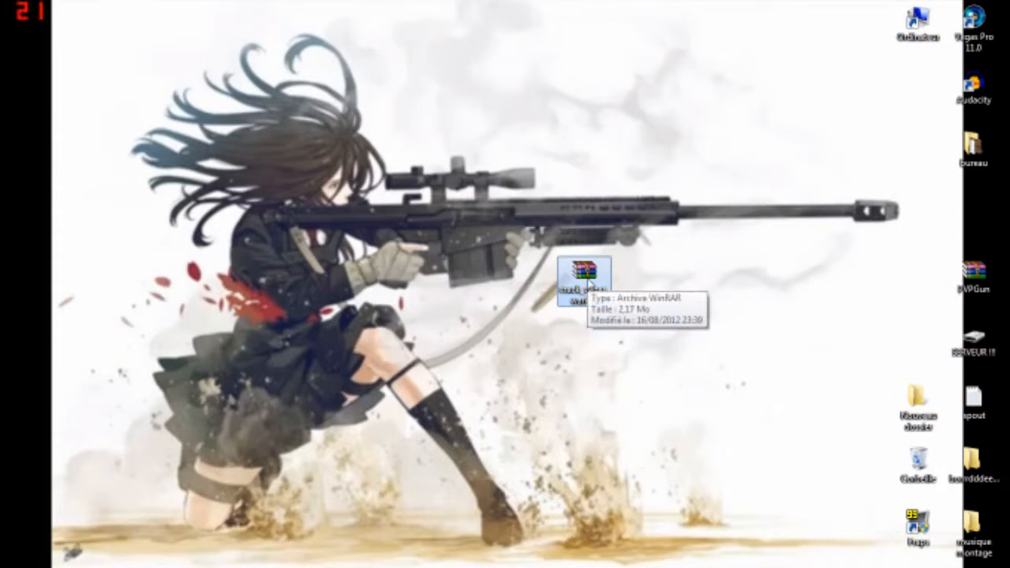
{"action": "left_click_drag", "start_coordinate": [590, 272], "coordinate": [976, 220]}
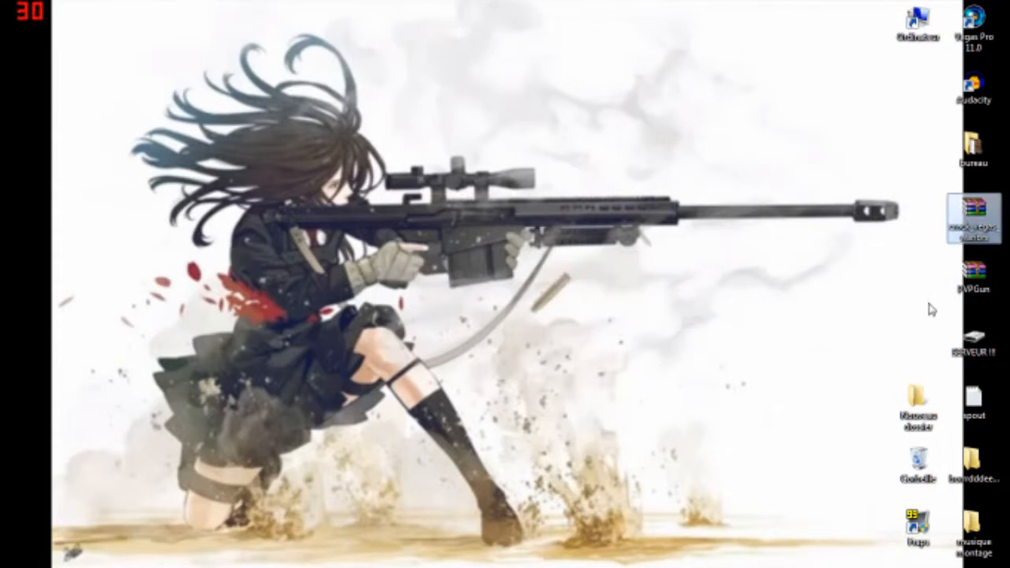
Launch Vegas Pro 11.0 again from the desktop and switch to the already open untitled project window.
{"action": "double_click", "coordinate": [980, 40]}
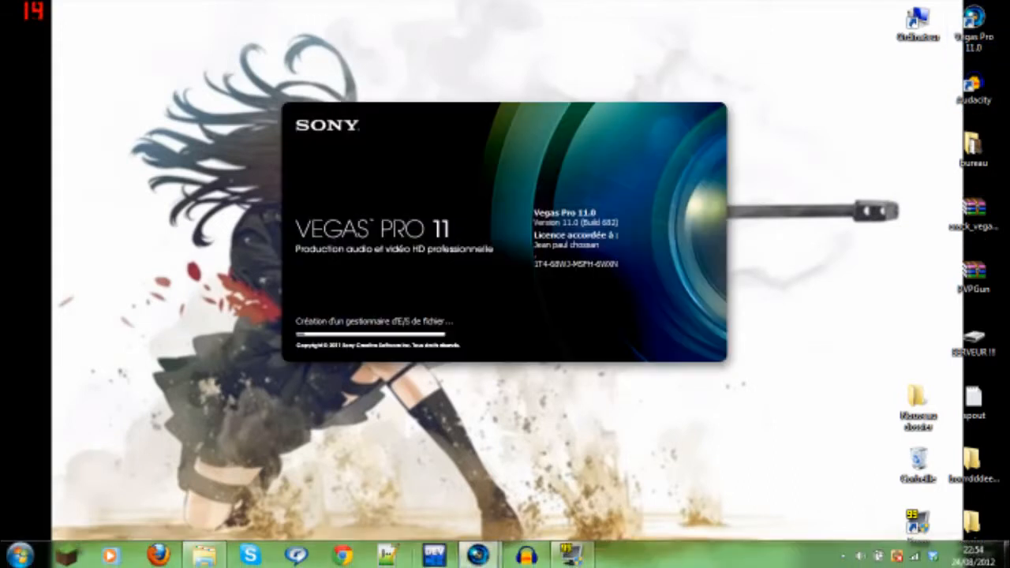
{"action": "mouse_move", "coordinate": [477, 554]}
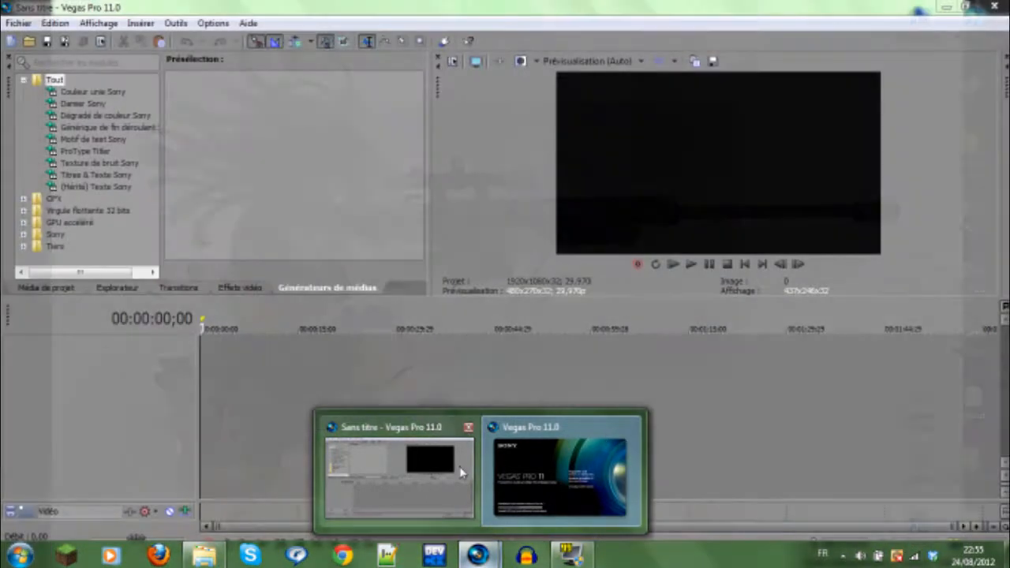
{"action": "left_click", "coordinate": [462, 471]}
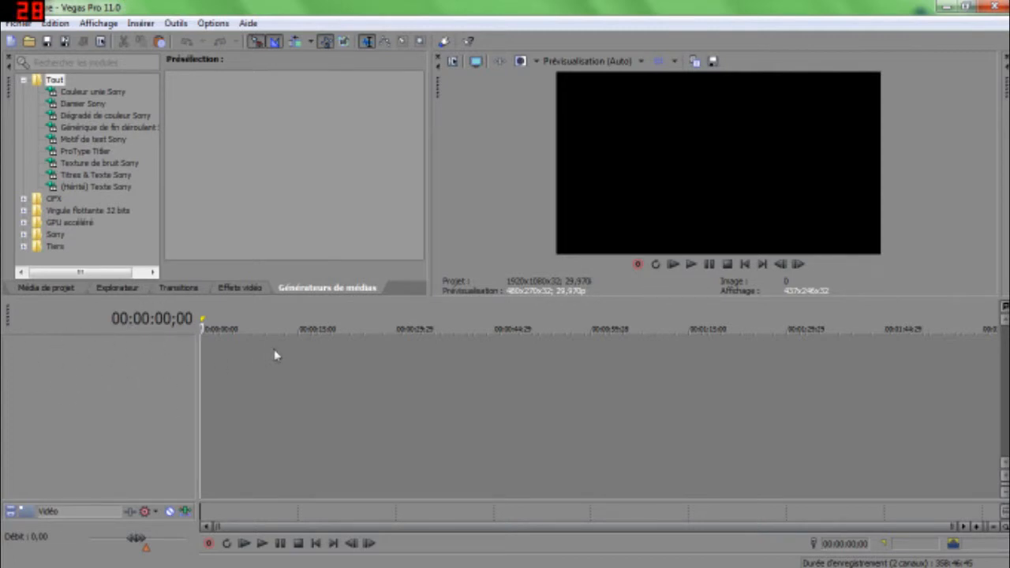
Turn on loop playback, close the duplicate Vegas Pro window, and leave the timeline cursor at 00:00:00;00.
{"action": "key", "text": "q"}
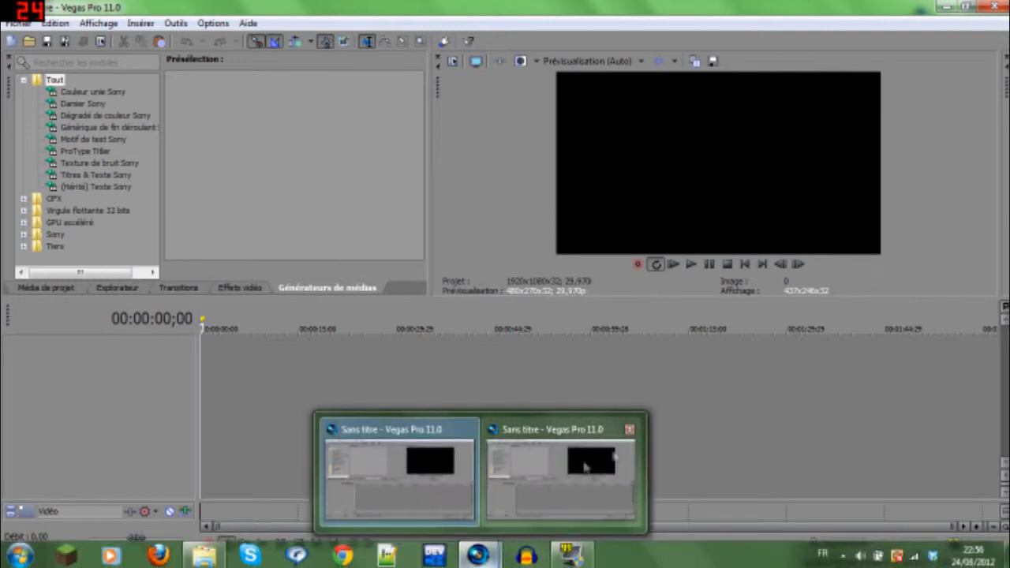
{"action": "left_click", "coordinate": [629, 429]}
{"action": "left_click", "coordinate": [533, 431]}
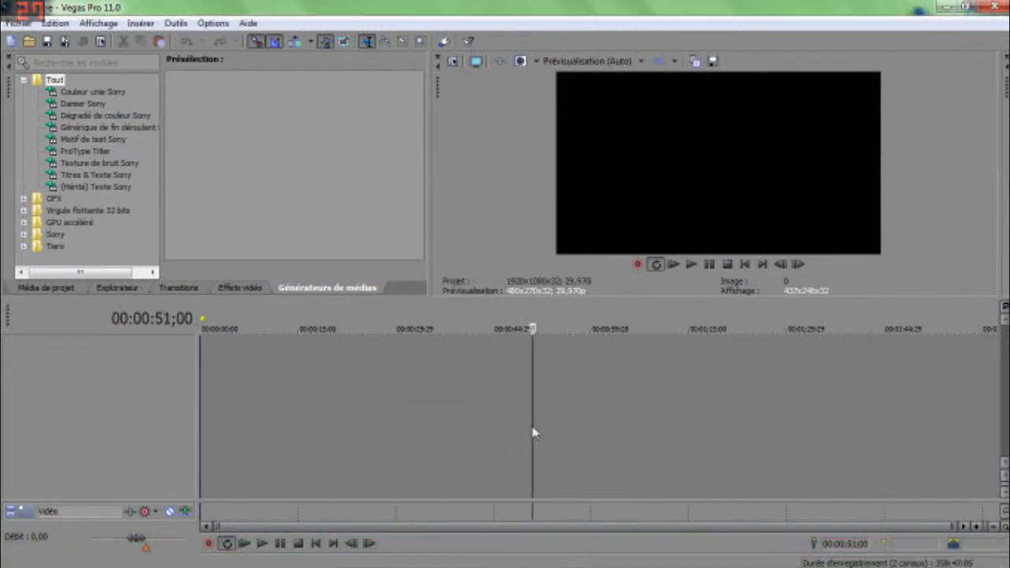
{"action": "left_click", "coordinate": [204, 409]}
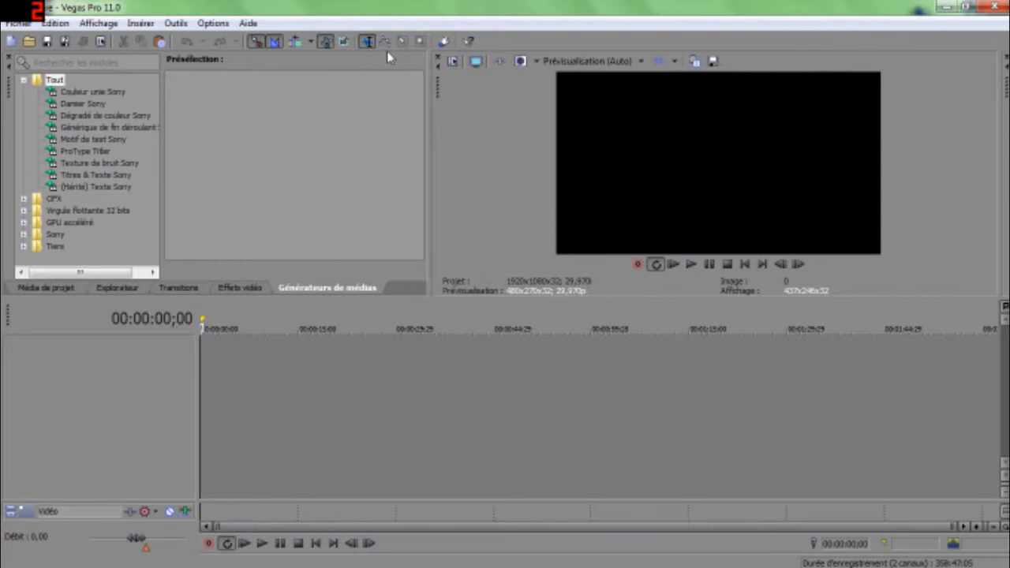
Resize the Vegas Pro window to uncover the desktop icons and place the opened Nouveau dossier folder beside it.
{"action": "left_click_drag", "start_coordinate": [387, 11], "coordinate": [0, 281]}
{"action": "left_click_drag", "start_coordinate": [513, 300], "coordinate": [827, 298]}
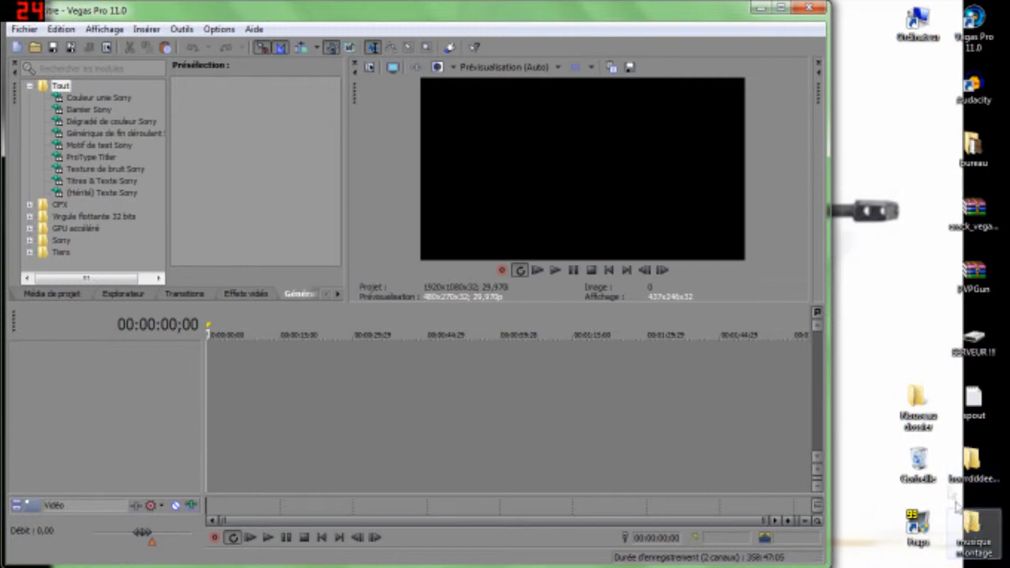
{"action": "double_click", "coordinate": [919, 414]}
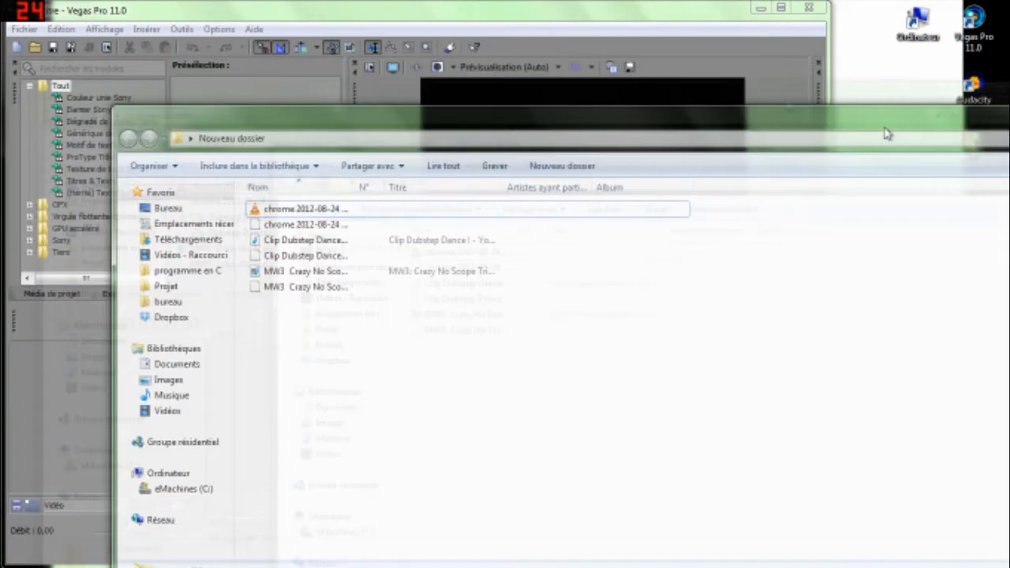
{"action": "left_click_drag", "start_coordinate": [887, 134], "coordinate": [992, 236]}
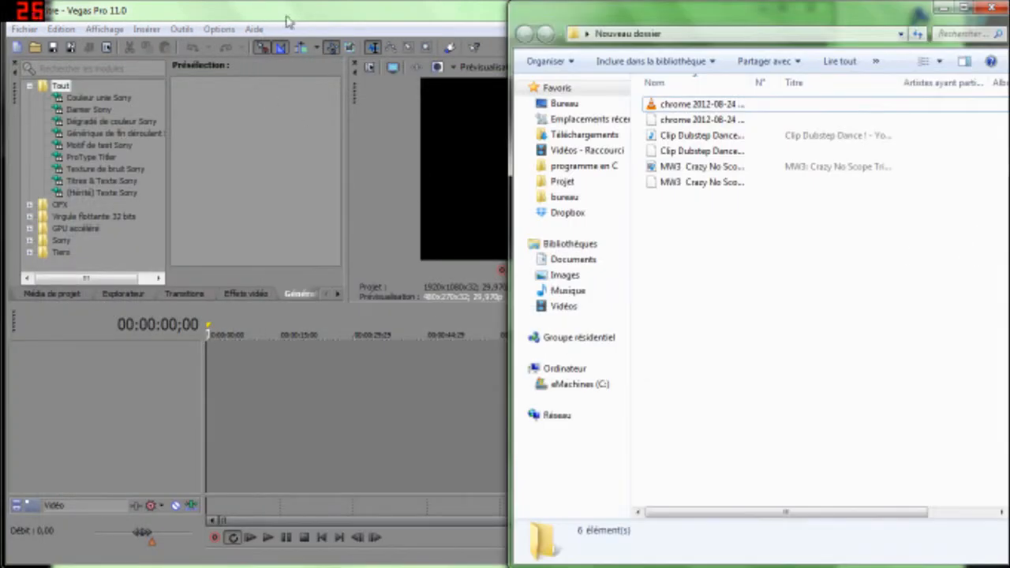
Add the MW3 Crazy No Scope Triple Kill video from Nouveau dossier to the start of the timeline and preview it.
{"action": "left_click", "coordinate": [816, 143]}
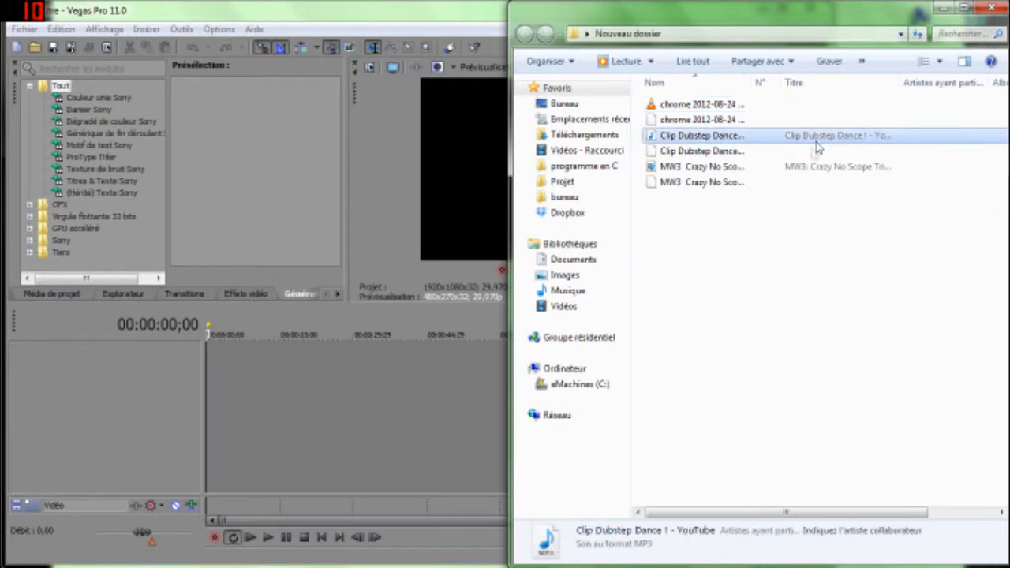
{"action": "left_click", "coordinate": [809, 171]}
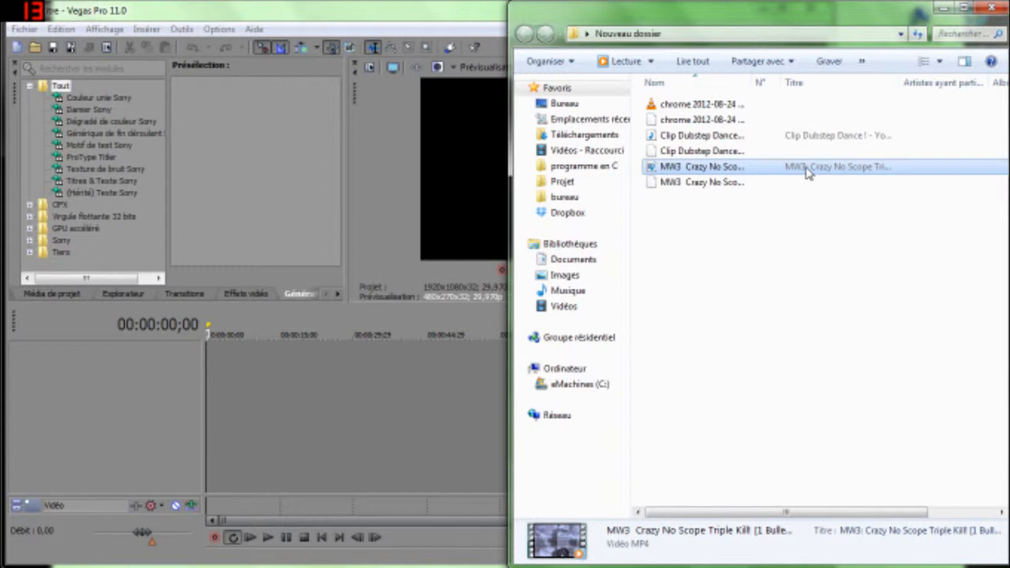
{"action": "left_click_drag", "start_coordinate": [808, 172], "coordinate": [206, 395]}
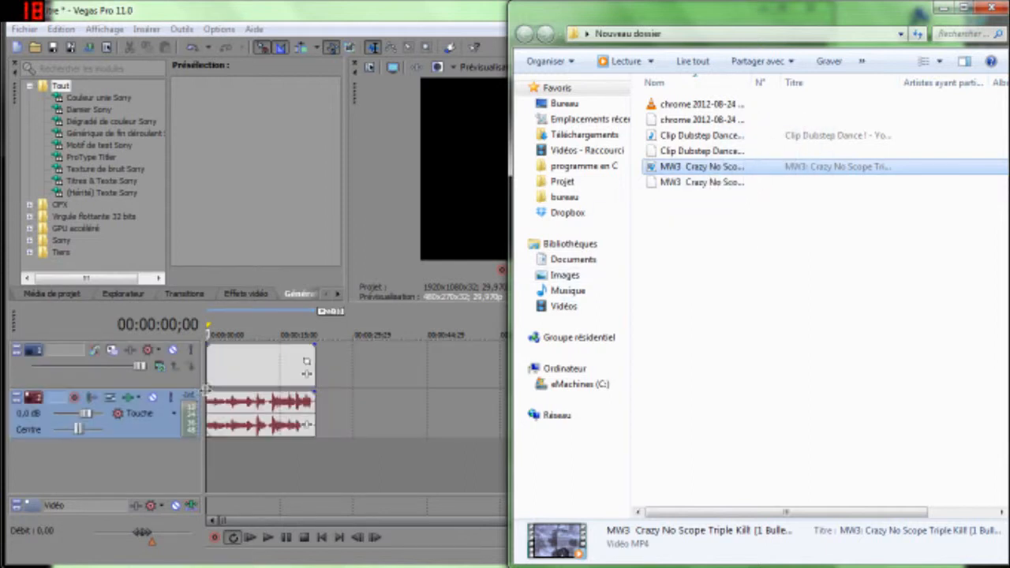
{"action": "left_click", "coordinate": [203, 445]}
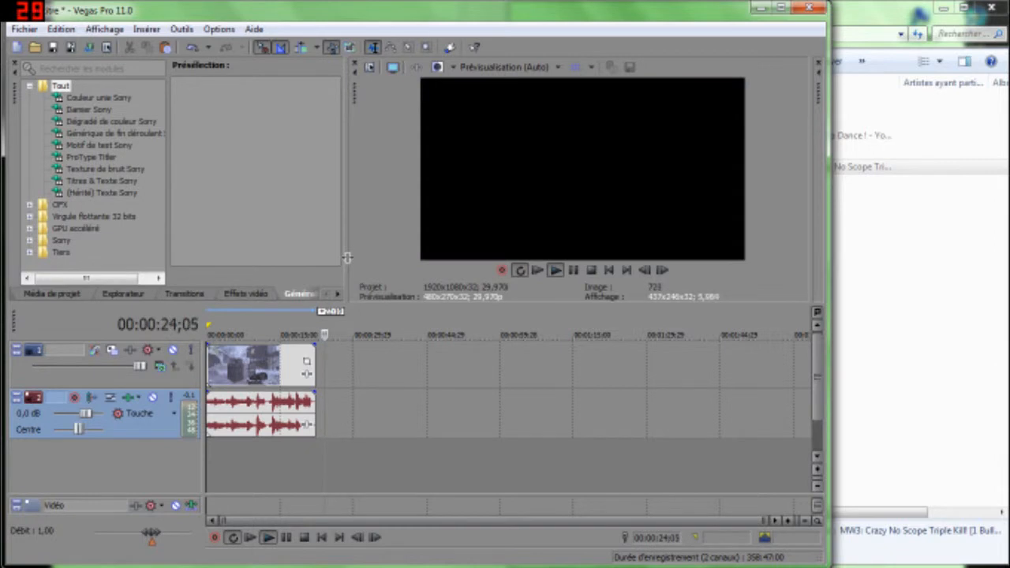
{"action": "key", "text": "space"}
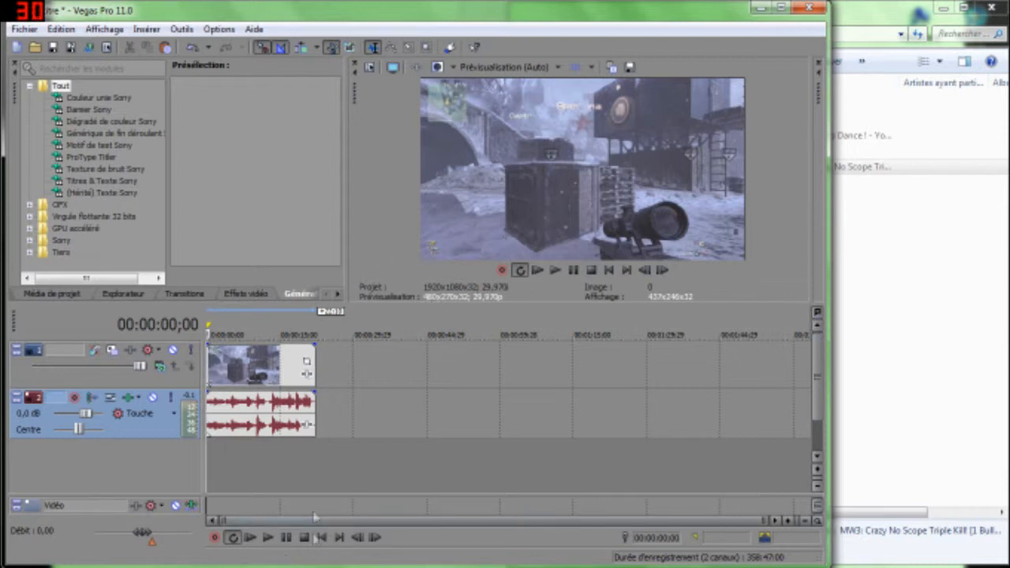
Scrub and play through the MW3 clip, and position the timeline cursor at 00:00:12;16.
{"action": "scroll", "coordinate": [263, 448], "scroll_direction": "up", "scroll_amount": 5}
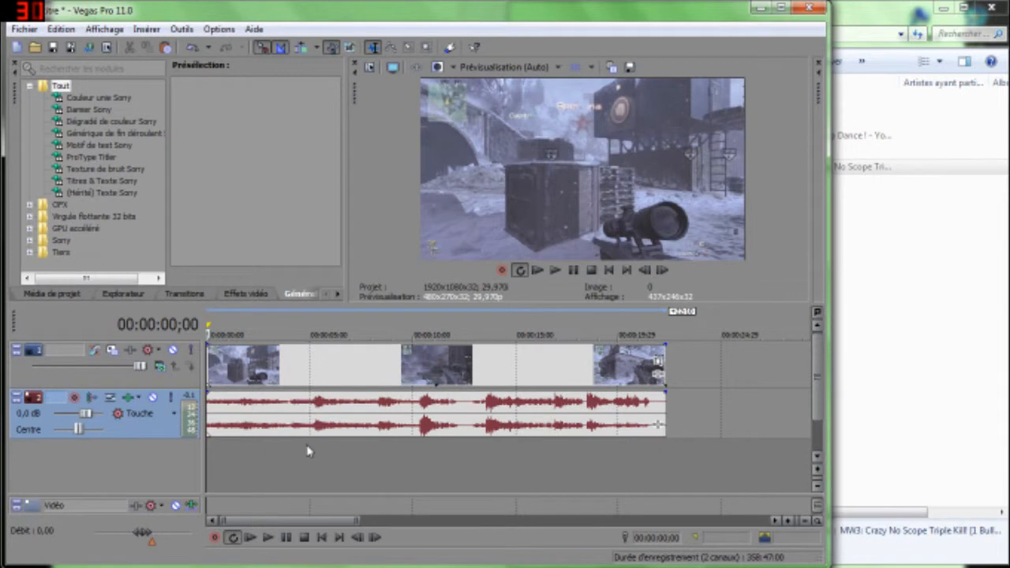
{"action": "scroll", "coordinate": [289, 455], "scroll_direction": "down", "scroll_amount": 2}
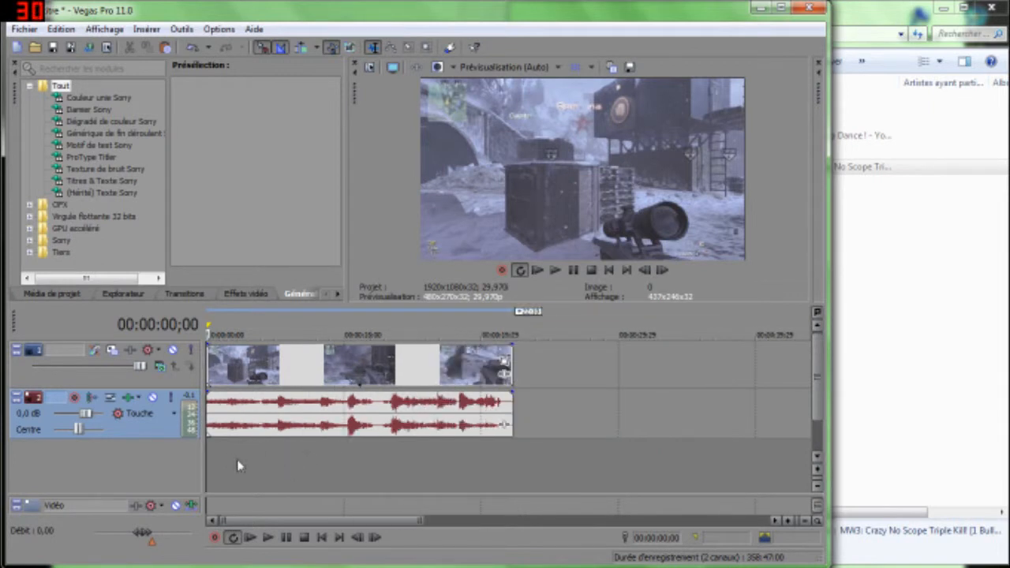
{"action": "left_click_drag", "start_coordinate": [207, 454], "coordinate": [339, 454]}
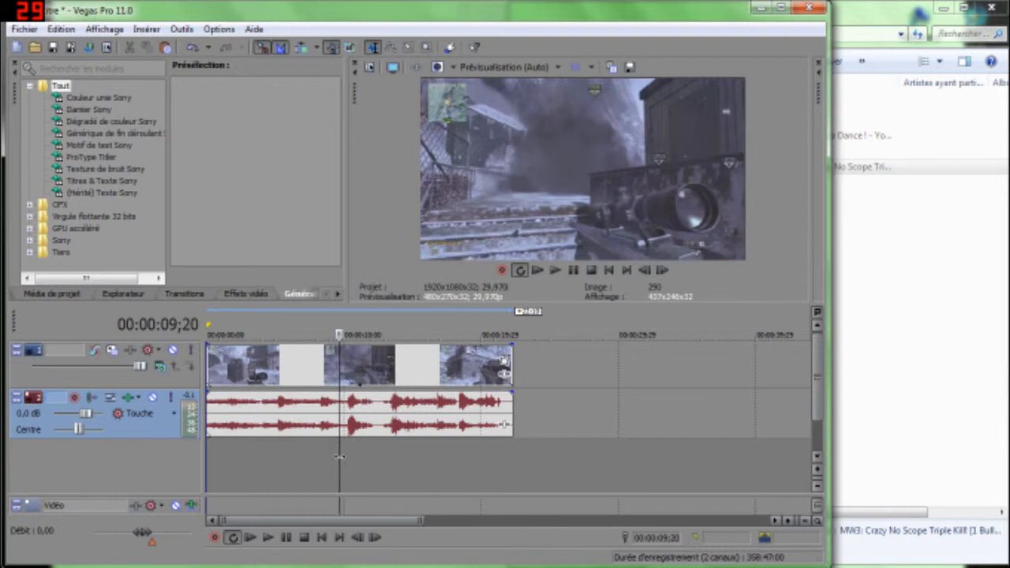
{"action": "mouse_move", "coordinate": [340, 455]}
{"action": "left_mouse_down"}
{"action": "mouse_move", "coordinate": [413, 462]}
{"action": "mouse_move", "coordinate": [355, 455]}
{"action": "left_mouse_up"}
{"action": "key", "text": "space"}
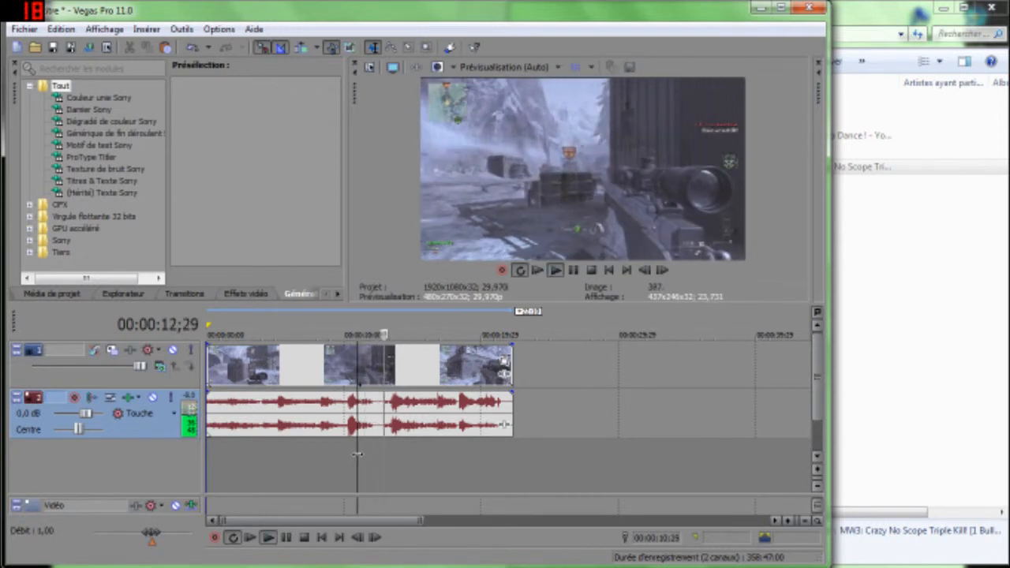
{"action": "left_click_drag", "start_coordinate": [374, 454], "coordinate": [378, 456]}
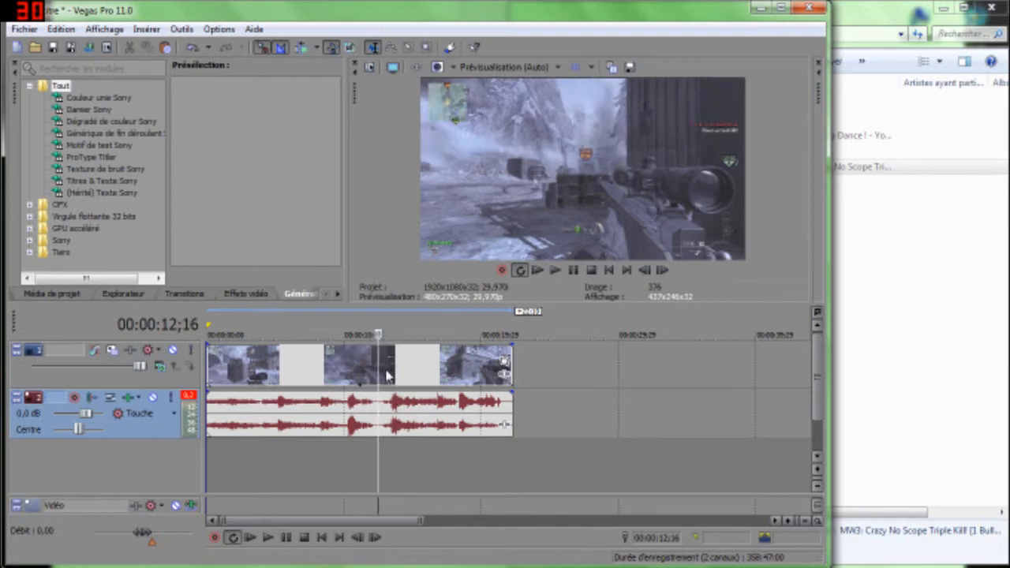
Split the MW3 clip at 00:00:12;16 and preview the second part from the cut.
{"action": "key", "text": "s"}
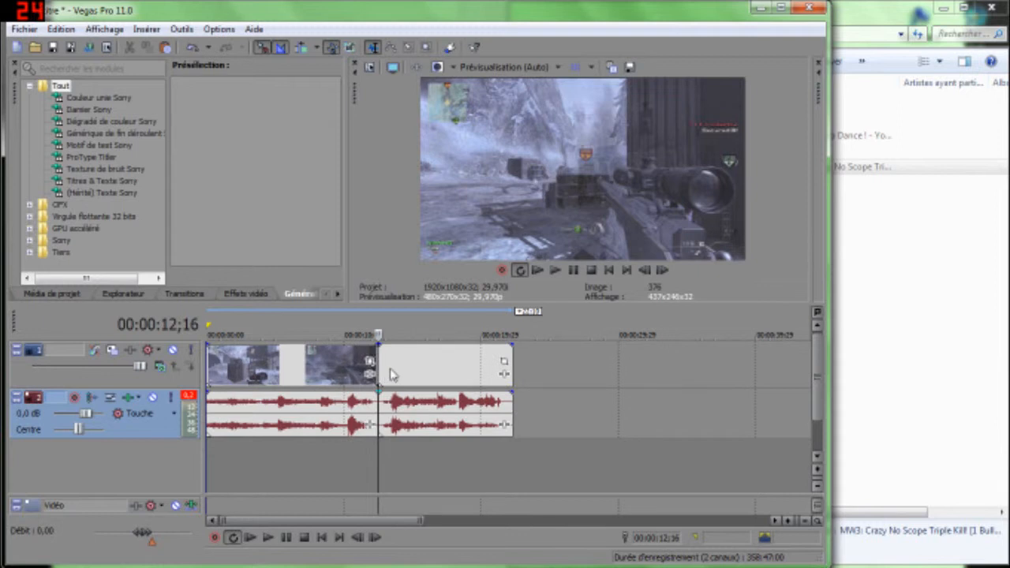
{"action": "left_click_drag", "start_coordinate": [429, 377], "coordinate": [407, 380]}
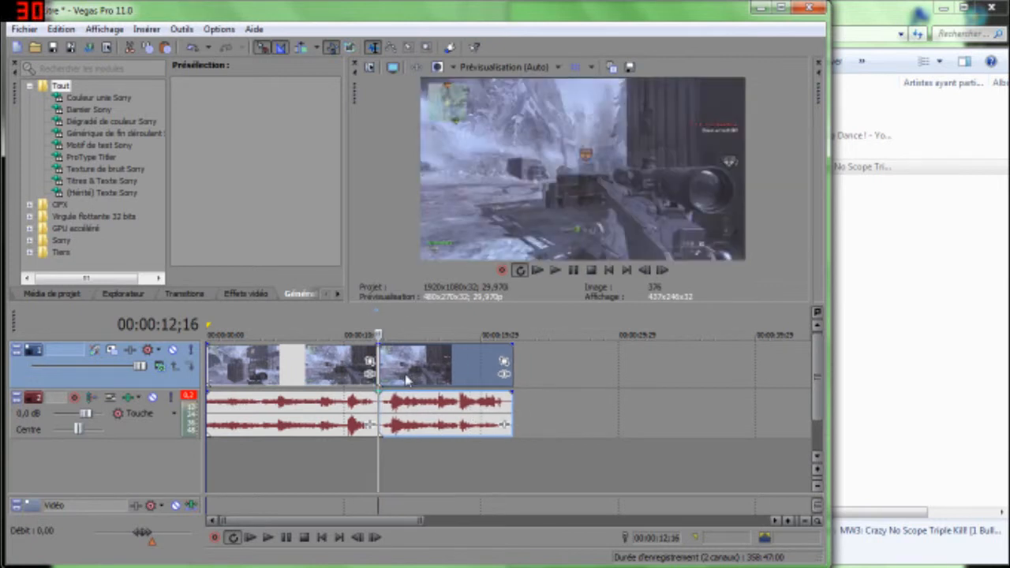
{"action": "key", "text": "space"}
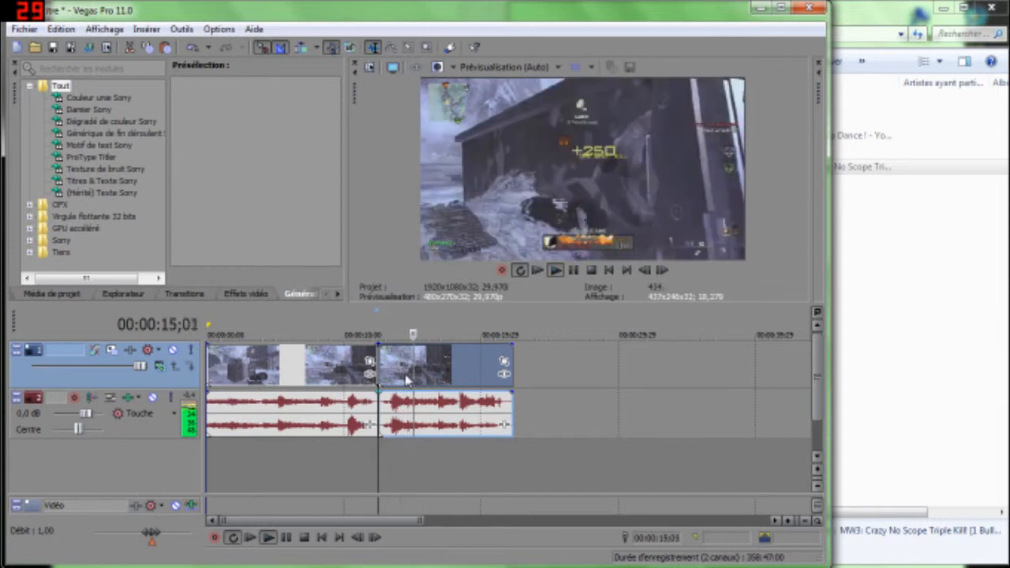
{"action": "key", "text": "space"}
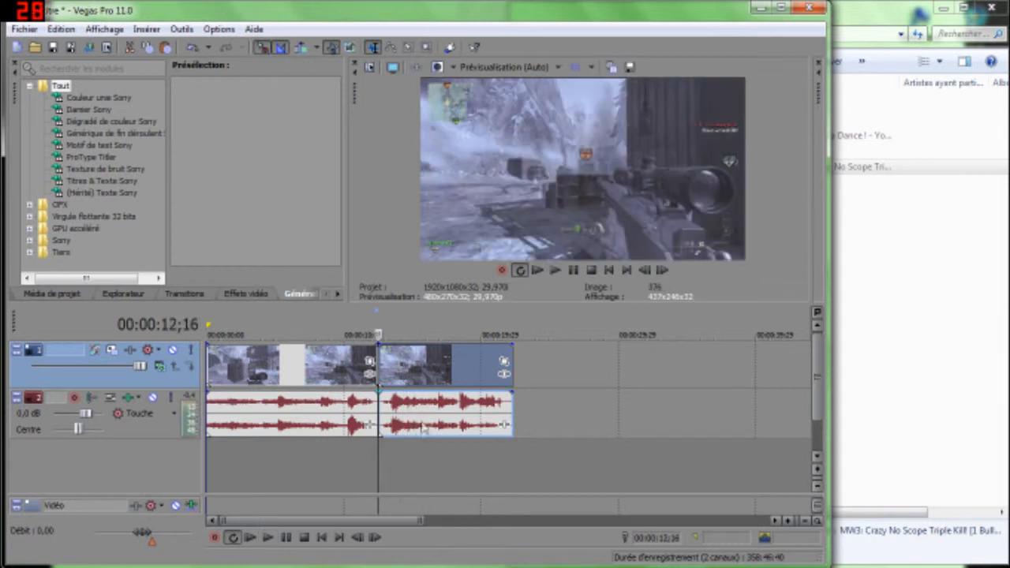
Split the clip again at about 00:00:15;15 and move the last part later to open a gap after the middle segment.
{"action": "left_click", "coordinate": [422, 463]}
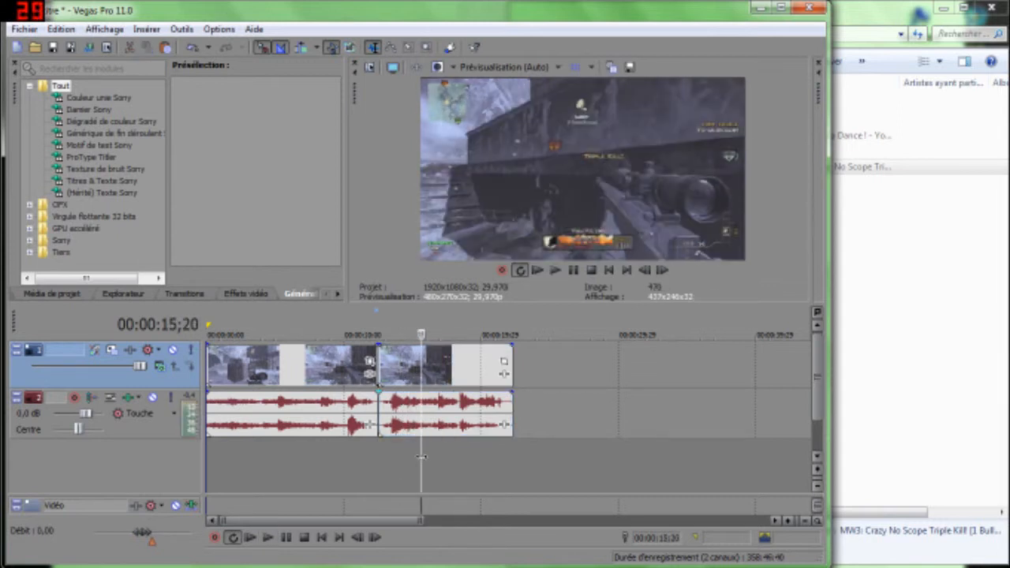
{"action": "left_click", "coordinate": [421, 455]}
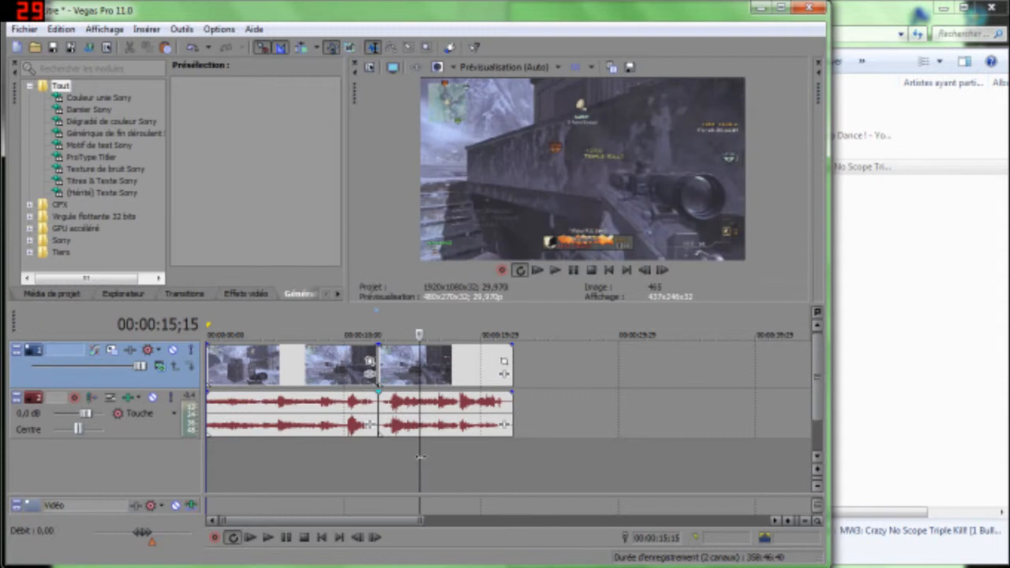
{"action": "left_click_drag", "start_coordinate": [422, 456], "coordinate": [419, 456]}
{"action": "key", "text": "s"}
{"action": "left_click_drag", "start_coordinate": [436, 414], "coordinate": [473, 414]}
{"action": "left_click", "coordinate": [428, 408]}
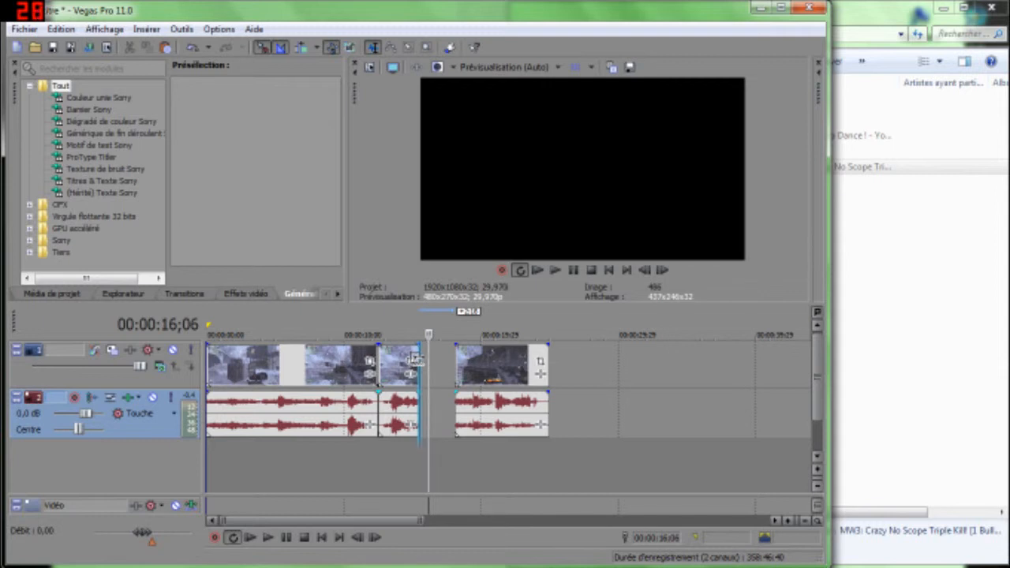
Time-stretch the middle segment until it fills the gap, putting it in slow motion, and preview it from 00:00:11;22.
{"action": "left_click", "coordinate": [415, 359]}
{"action": "left_click_drag", "start_coordinate": [416, 359], "coordinate": [448, 368]}
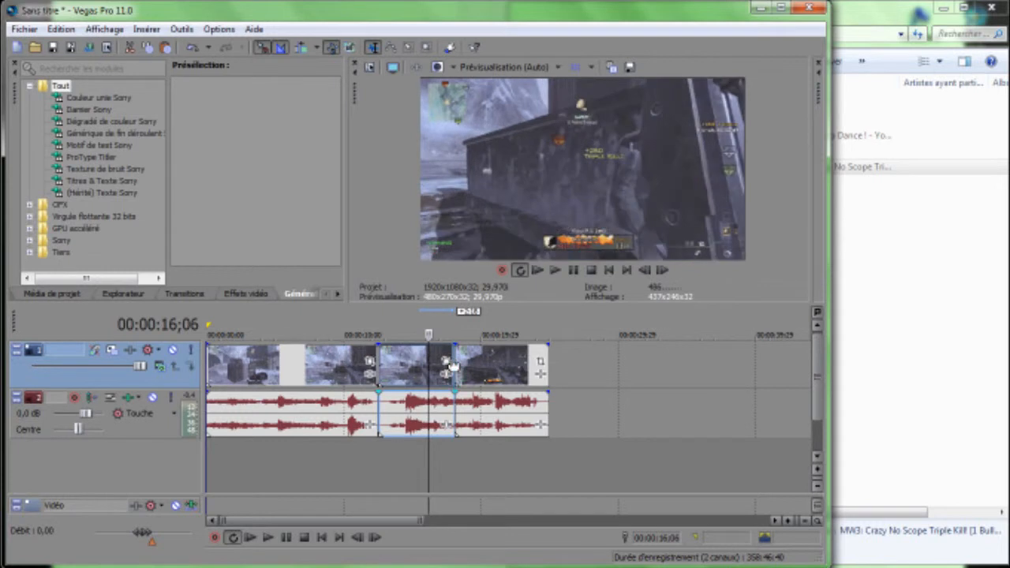
{"action": "left_click", "coordinate": [367, 472]}
{"action": "key", "text": "space"}
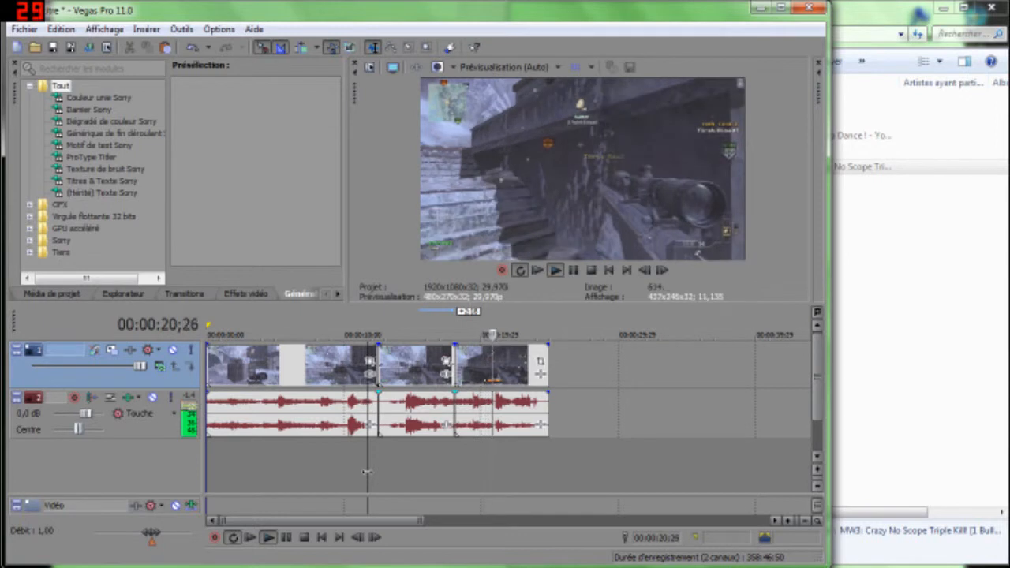
{"action": "key", "text": "space"}
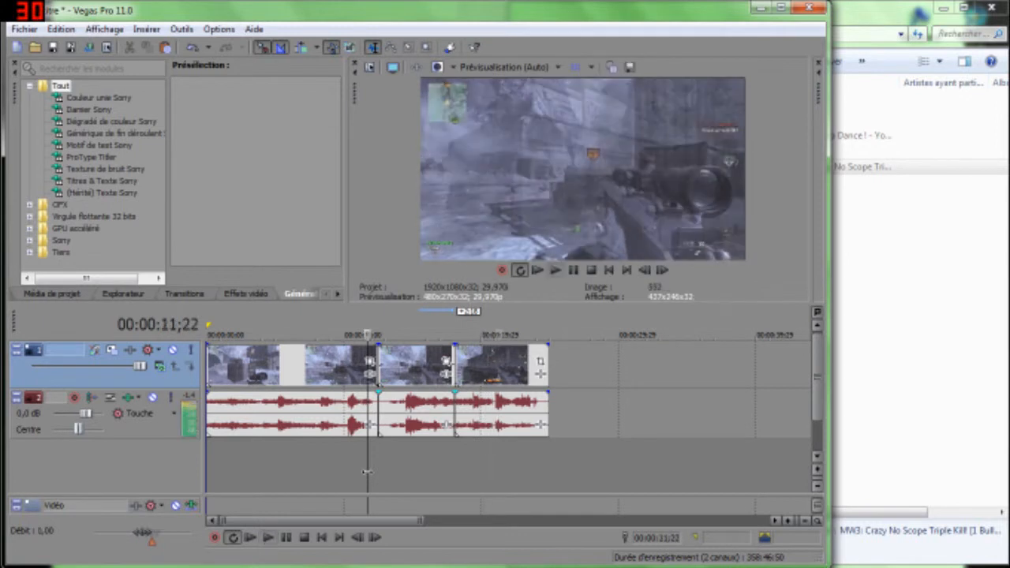
{"action": "left_click", "coordinate": [440, 401]}
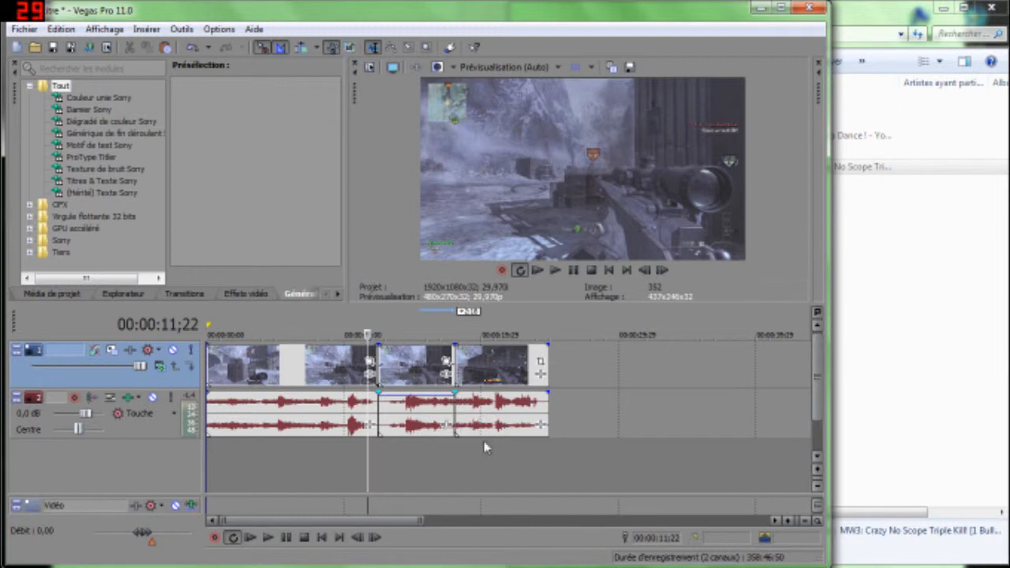
{"action": "key", "text": "space"}
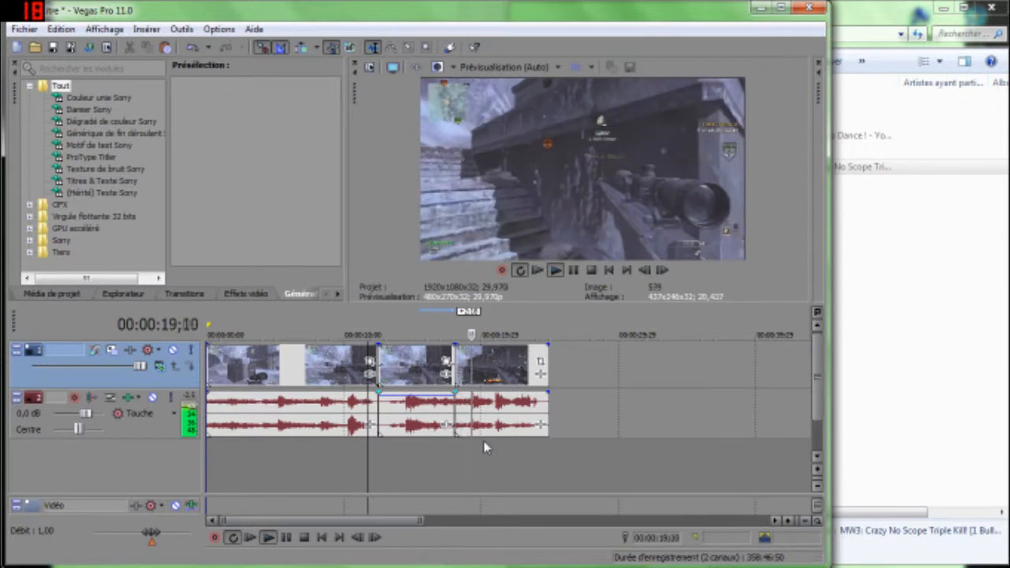
{"action": "key", "text": "space"}
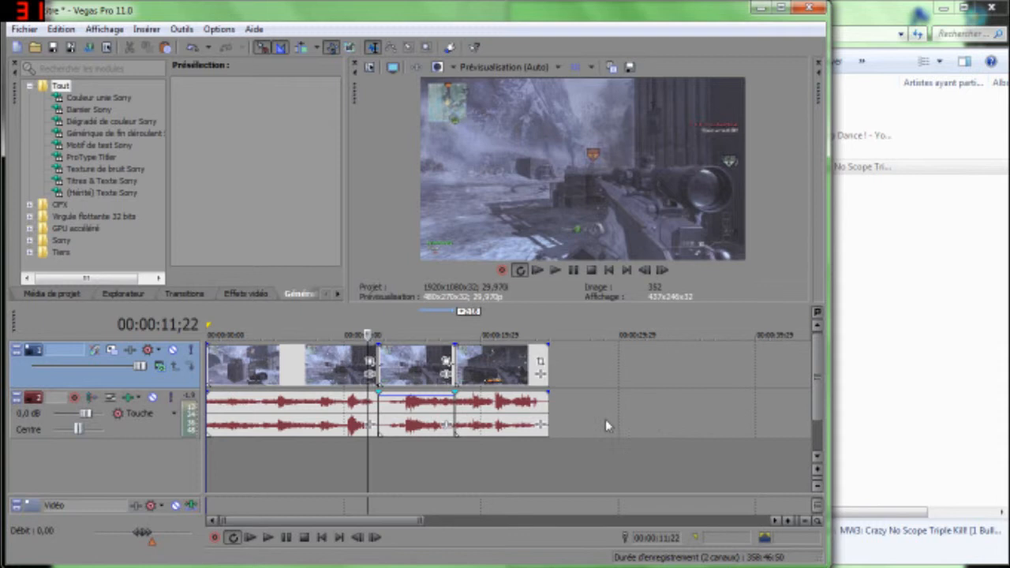
Copy the slowed middle segment and paste it in the empty timeline area at 00:00:31;15.
{"action": "left_click_drag", "start_coordinate": [282, 523], "coordinate": [302, 523]}
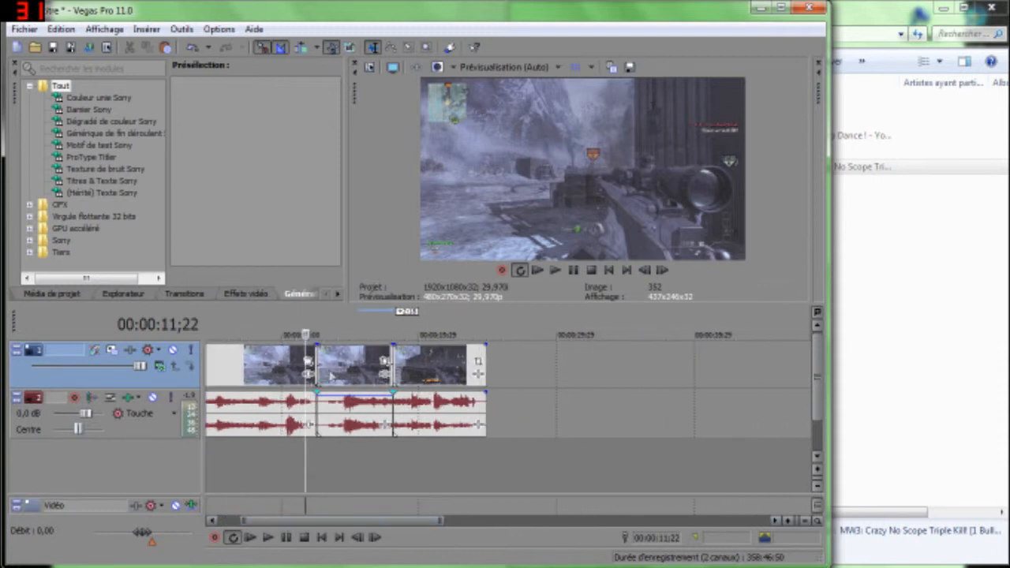
{"action": "left_click", "coordinate": [513, 383]}
{"action": "left_click", "coordinate": [456, 375]}
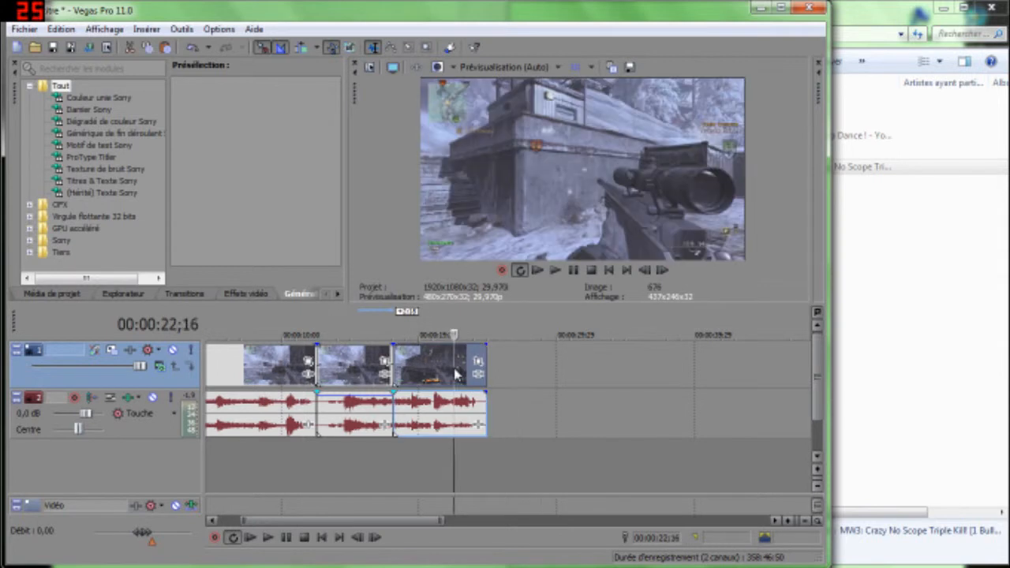
{"action": "left_click", "coordinate": [354, 380]}
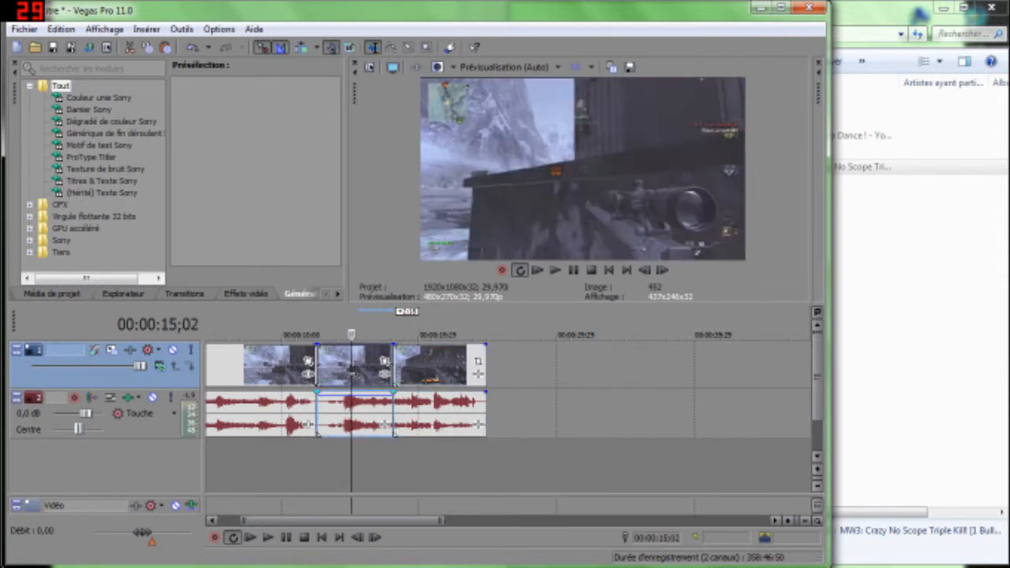
{"action": "left_click", "coordinate": [577, 376]}
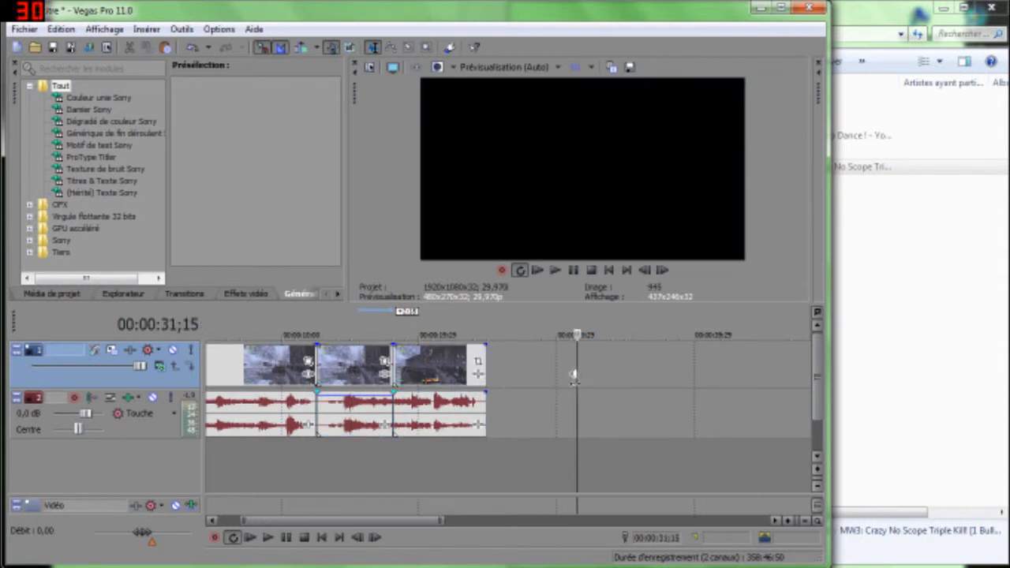
{"action": "key", "text": "ctrl+v"}
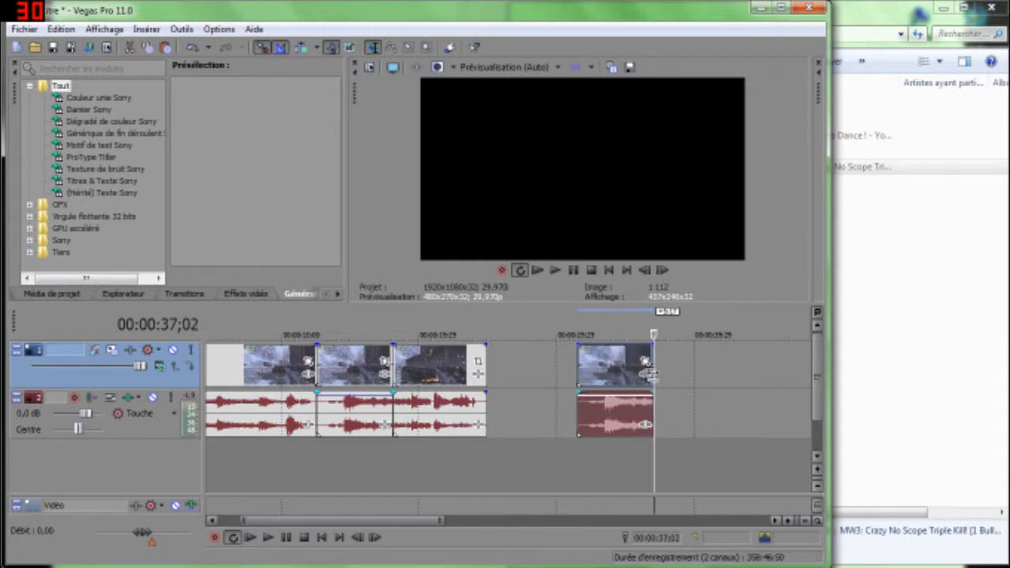
Compress the pasted copy to under one second so it plays in fast motion, and preview it.
{"action": "left_click_drag", "start_coordinate": [649, 372], "coordinate": [585, 369]}
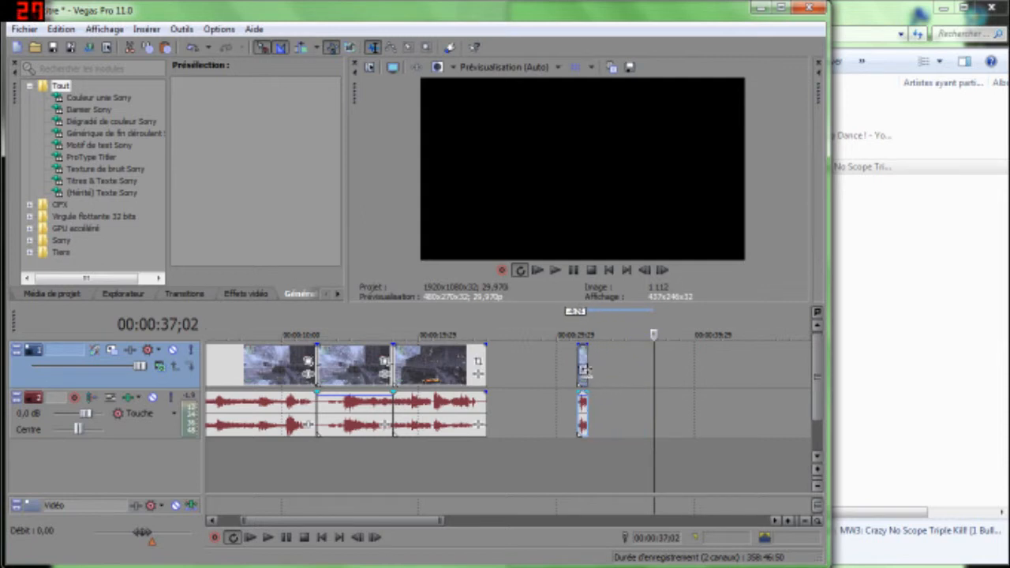
{"action": "left_click", "coordinate": [567, 383]}
{"action": "key", "text": "space"}
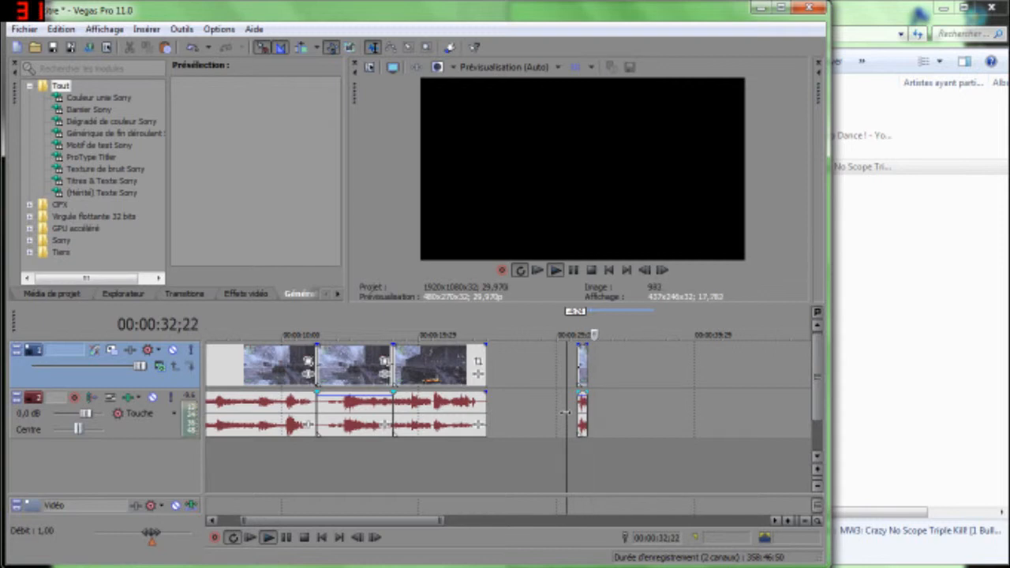
{"action": "key", "text": "space"}
Stretch the compressed copy to about two seconds, then delete it from the timeline.
{"action": "left_click_drag", "start_coordinate": [588, 382], "coordinate": [608, 384]}
{"action": "key", "text": "space"}
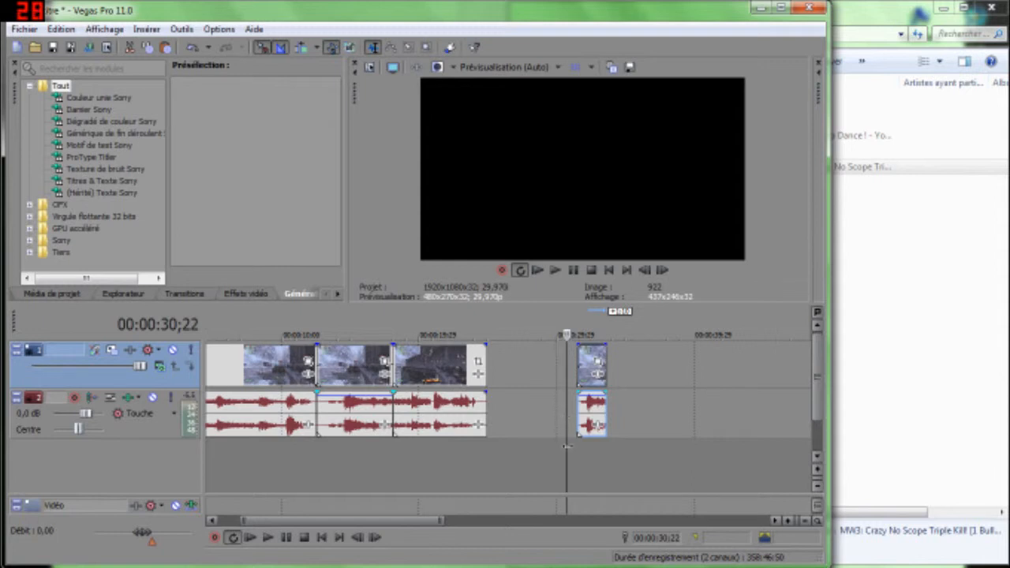
{"action": "left_click", "coordinate": [584, 388]}
{"action": "key", "text": "Delete"}
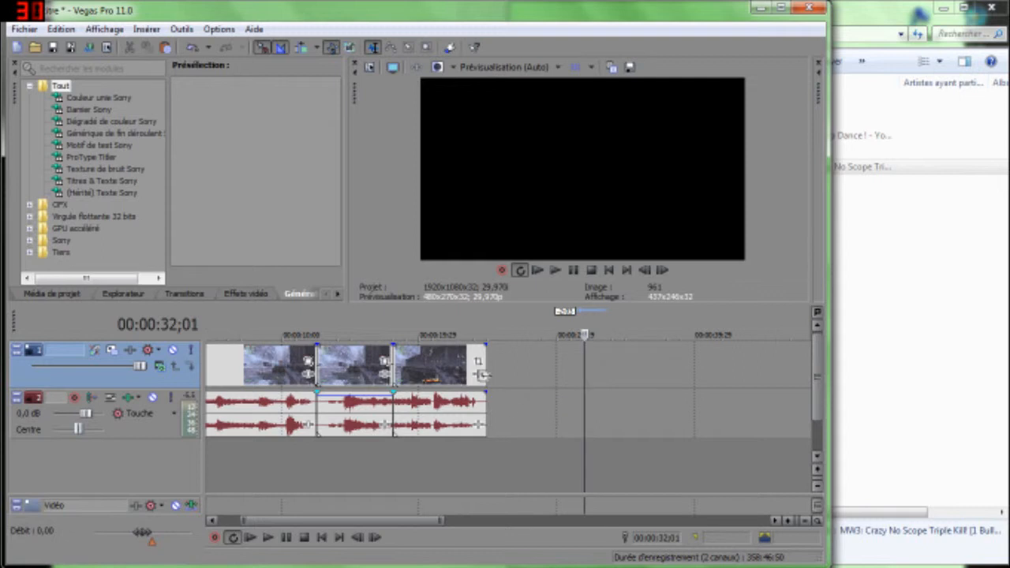
{"action": "left_click", "coordinate": [479, 375]}
{"action": "left_click", "coordinate": [557, 387]}
{"action": "left_click_drag", "start_coordinate": [527, 397], "coordinate": [724, 384]}
{"action": "left_click", "coordinate": [724, 384]}
{"action": "left_click", "coordinate": [708, 380]}
{"action": "left_click", "coordinate": [672, 382]}
{"action": "left_click", "coordinate": [608, 384]}
Set the loop region from the timeline start to the end of the third segment, and preview from 00:00:10;03.
{"action": "left_click_drag", "start_coordinate": [527, 325], "coordinate": [204, 325]}
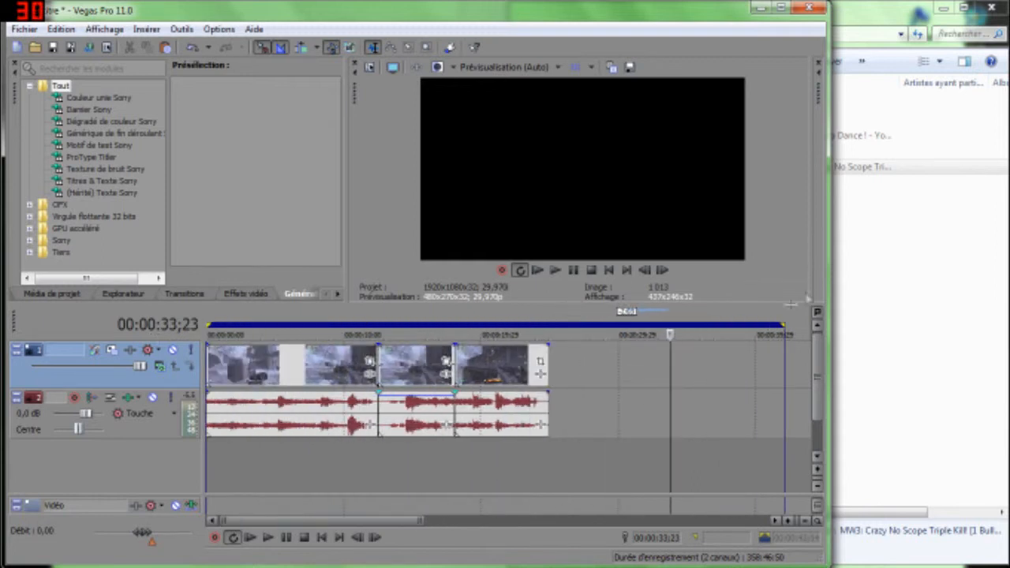
{"action": "left_click_drag", "start_coordinate": [783, 325], "coordinate": [546, 325]}
{"action": "left_click", "coordinate": [604, 377]}
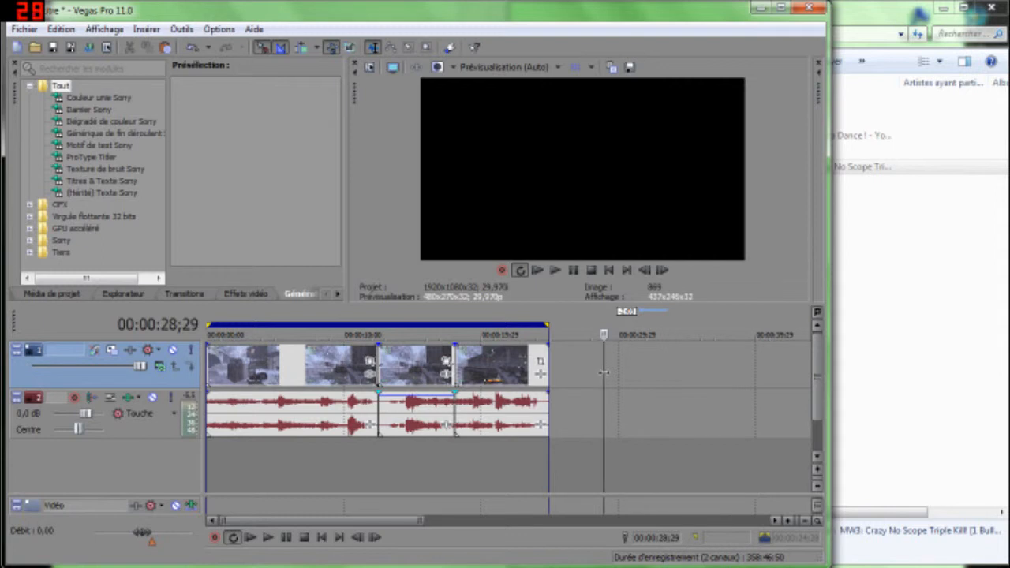
{"action": "left_click", "coordinate": [347, 458]}
{"action": "key", "text": "space"}
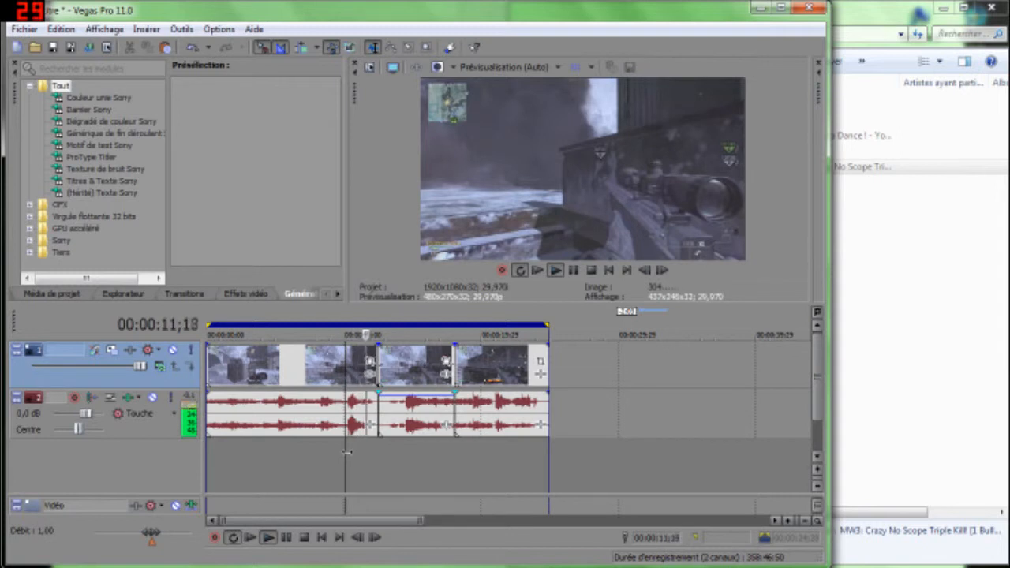
{"action": "key", "text": "space"}
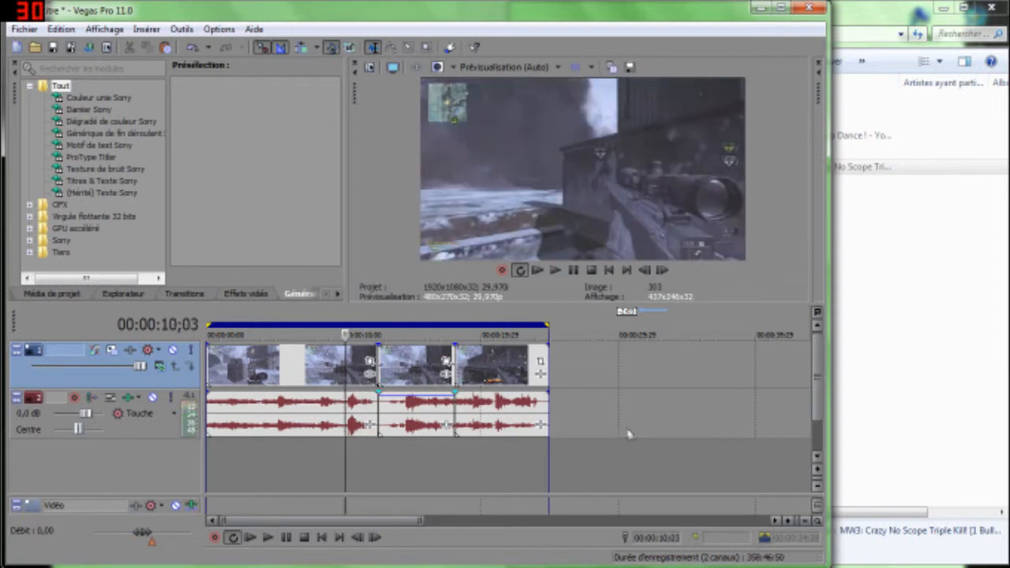
Copy the slowed middle segment and paste it just past the third segment, at about 00:00:25;25.
{"action": "left_click", "coordinate": [618, 388]}
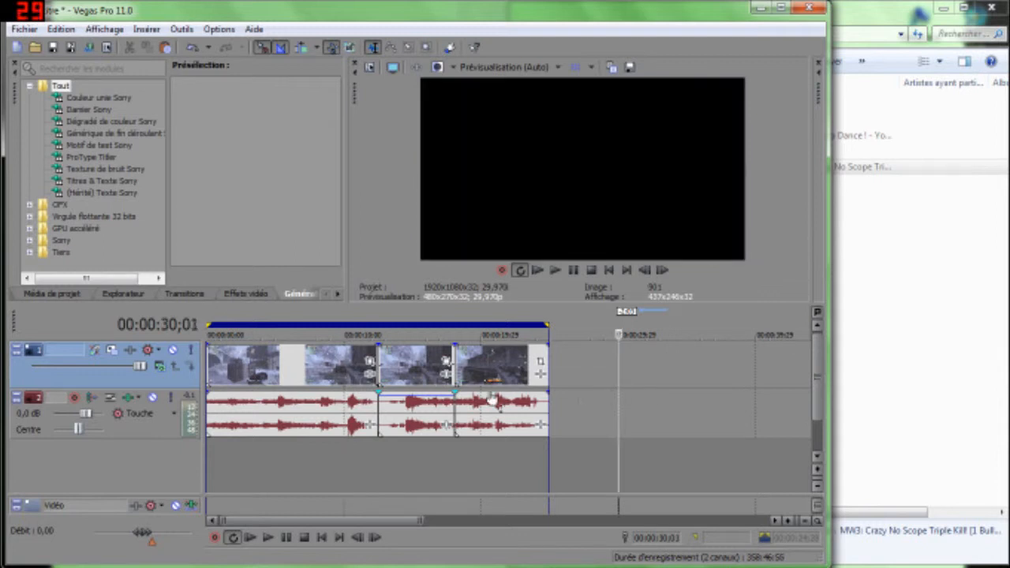
{"action": "left_click", "coordinate": [403, 385]}
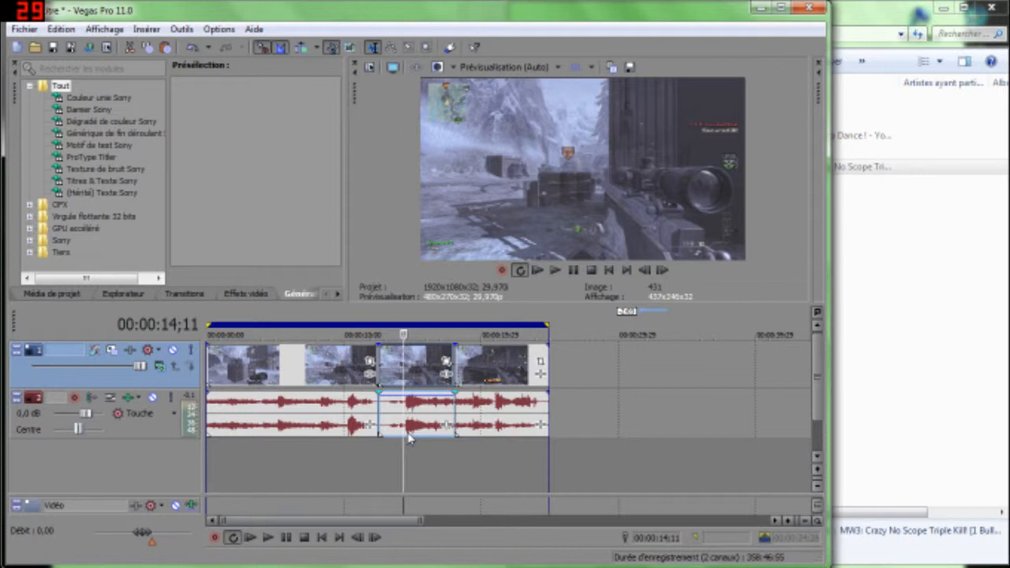
{"action": "left_click", "coordinate": [560, 395]}
{"action": "key", "text": "ctrl+v"}
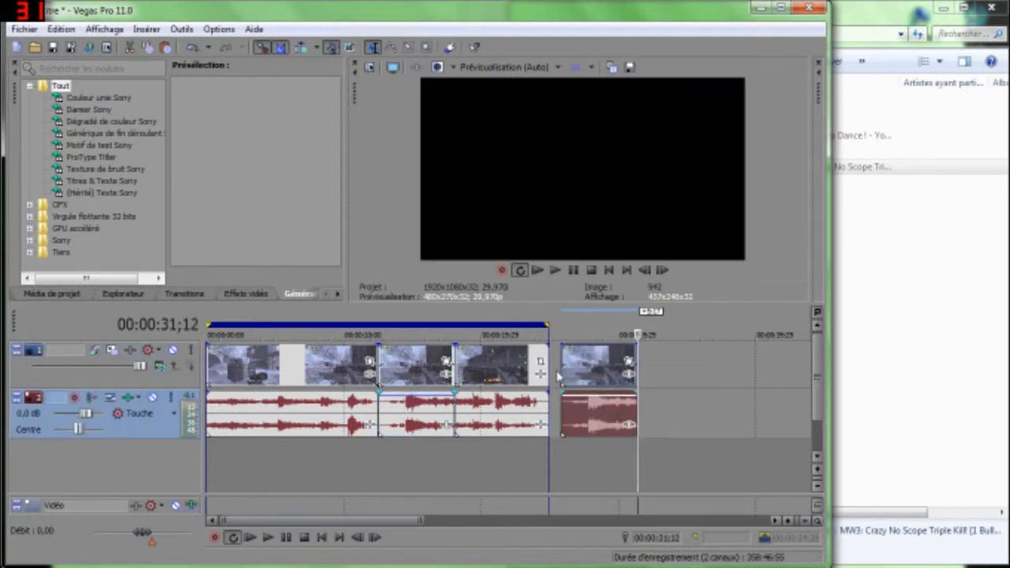
{"action": "left_click", "coordinate": [505, 466]}
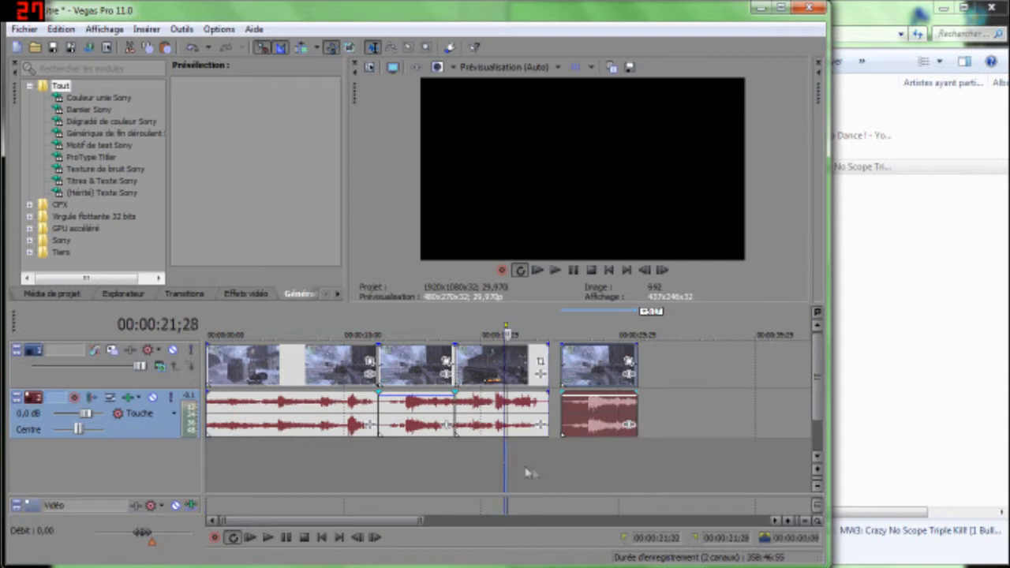
{"action": "key", "text": "space"}
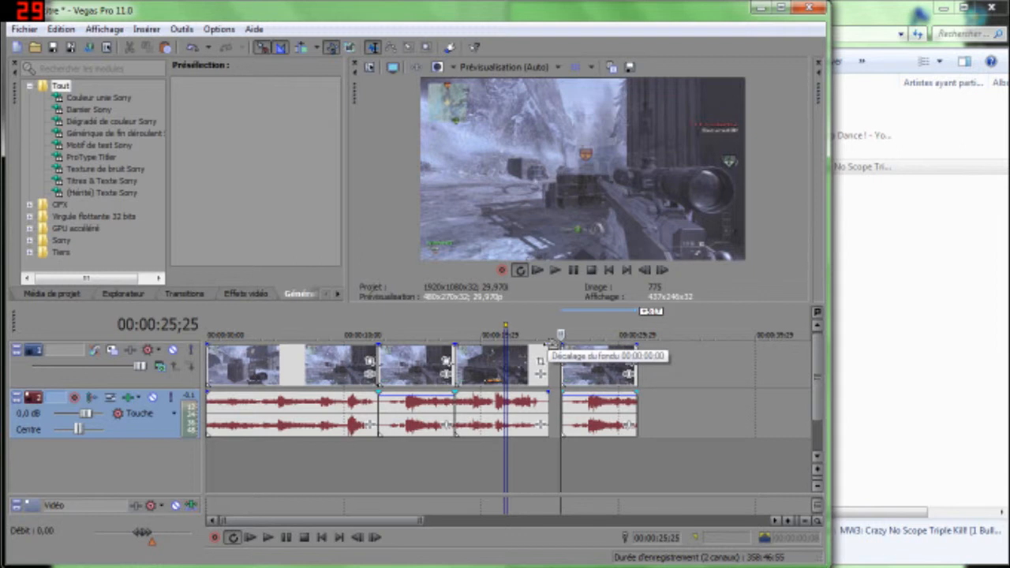
Move the pasted copy closer to the third segment with a fade-out and fade-in around the gap, and preview the transition.
{"action": "left_click_drag", "start_coordinate": [550, 340], "coordinate": [587, 364]}
{"action": "left_click", "coordinate": [504, 449]}
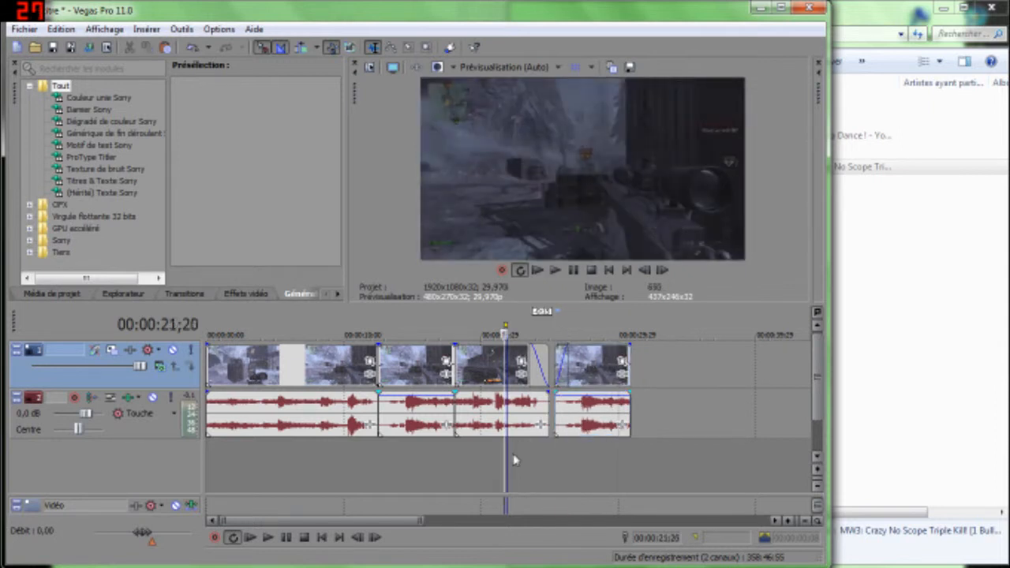
{"action": "key", "text": "space"}
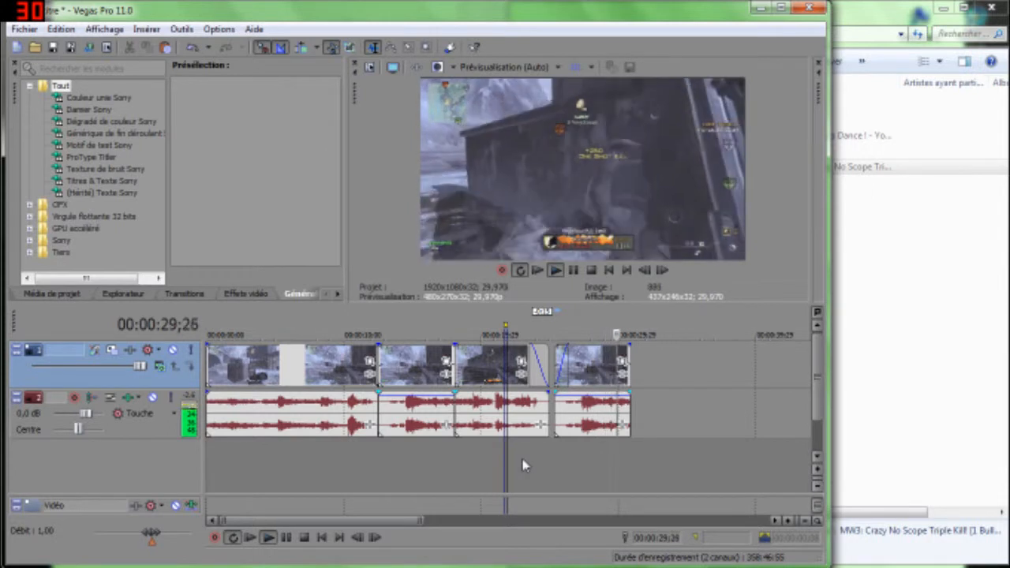
{"action": "key", "text": "space"}
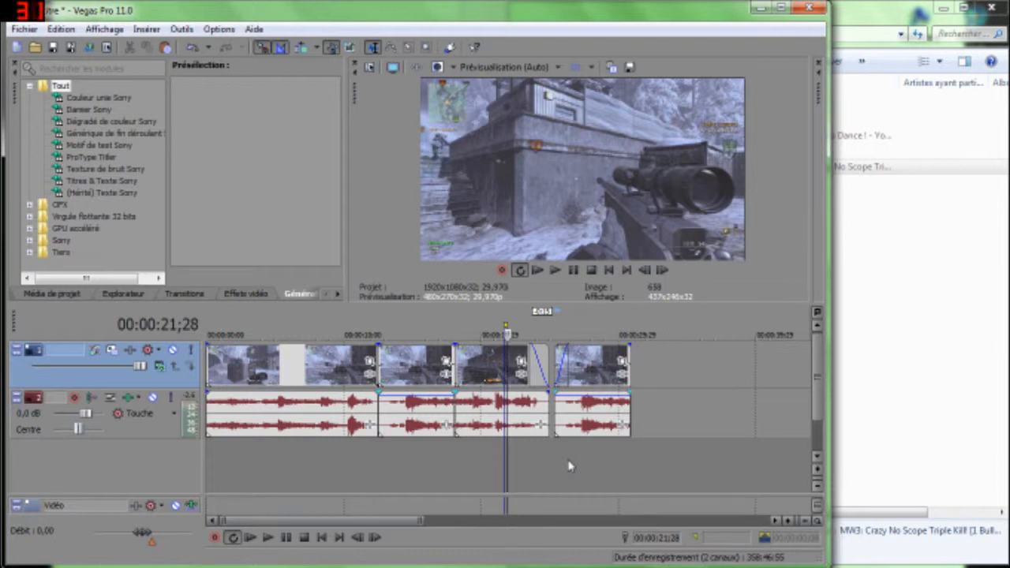
{"action": "key", "text": "space"}
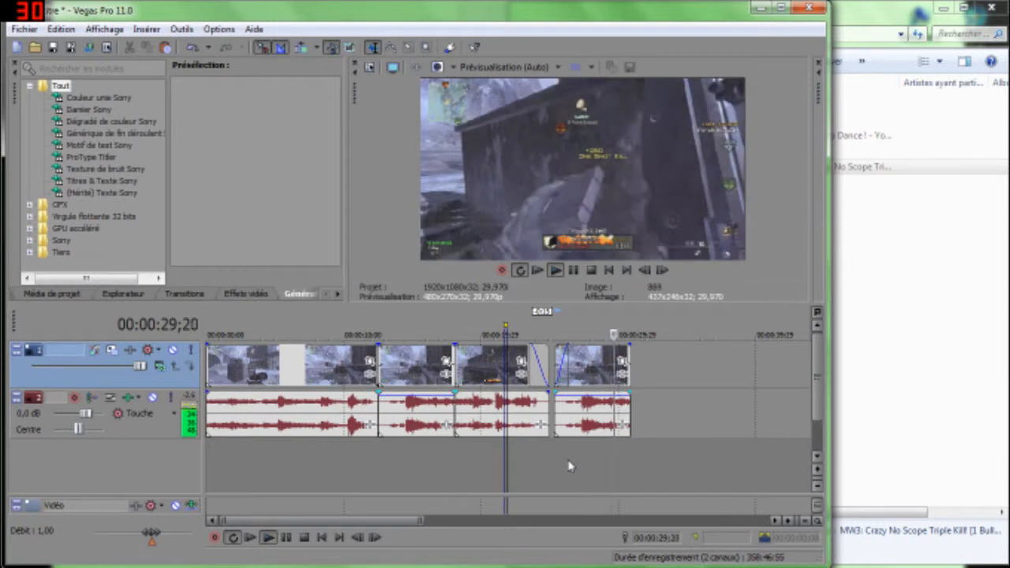
Stop the preview and paste another copy of the slowed segment directly after the last segment on the timeline.
{"action": "key", "text": "space"}
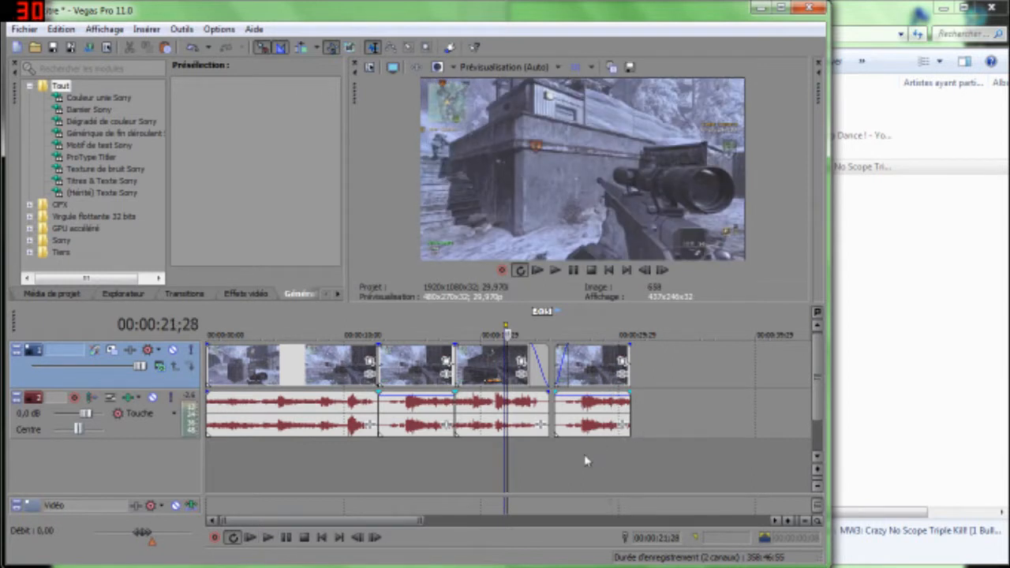
{"action": "scroll", "coordinate": [598, 394], "scroll_direction": "down", "scroll_amount": 3}
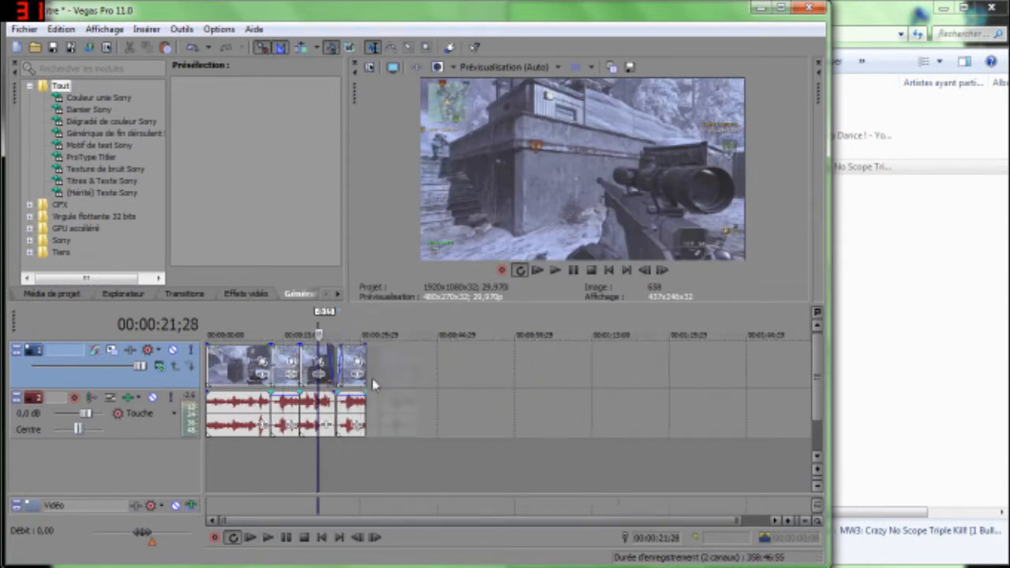
{"action": "scroll", "coordinate": [374, 385], "scroll_direction": "up", "scroll_amount": 4}
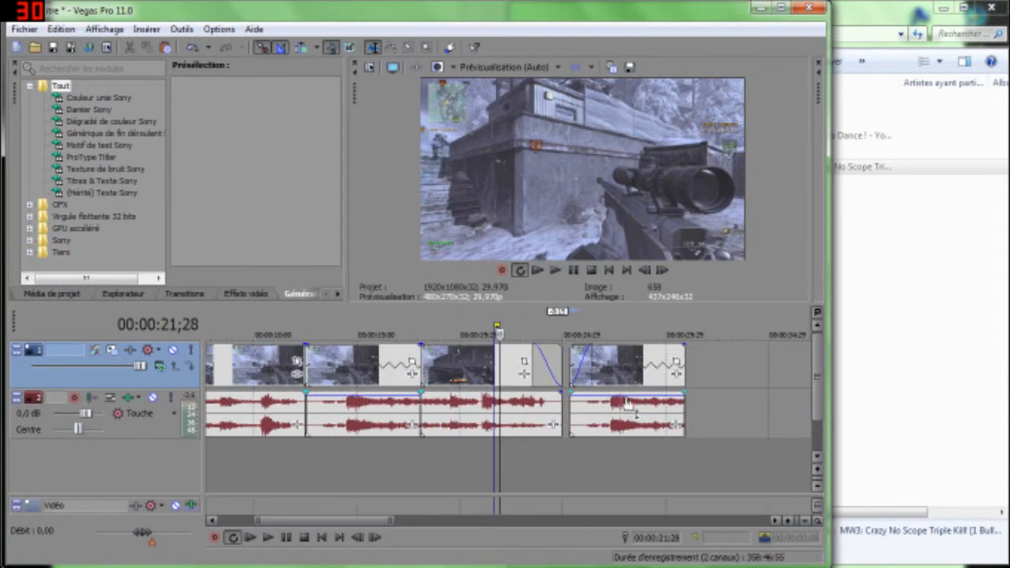
{"action": "scroll", "coordinate": [621, 403], "scroll_direction": "up", "scroll_amount": 2}
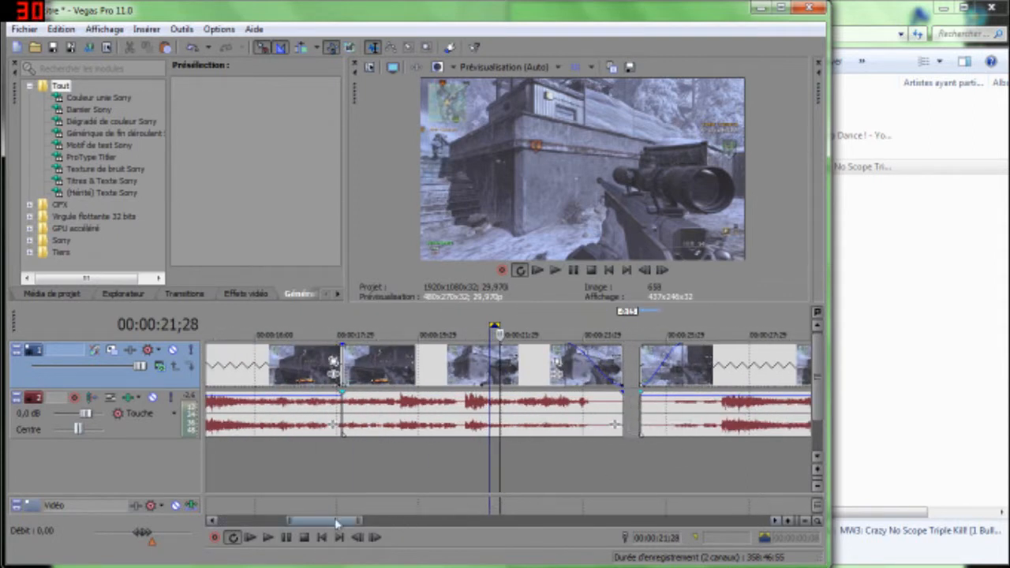
{"action": "left_click_drag", "start_coordinate": [337, 522], "coordinate": [366, 522]}
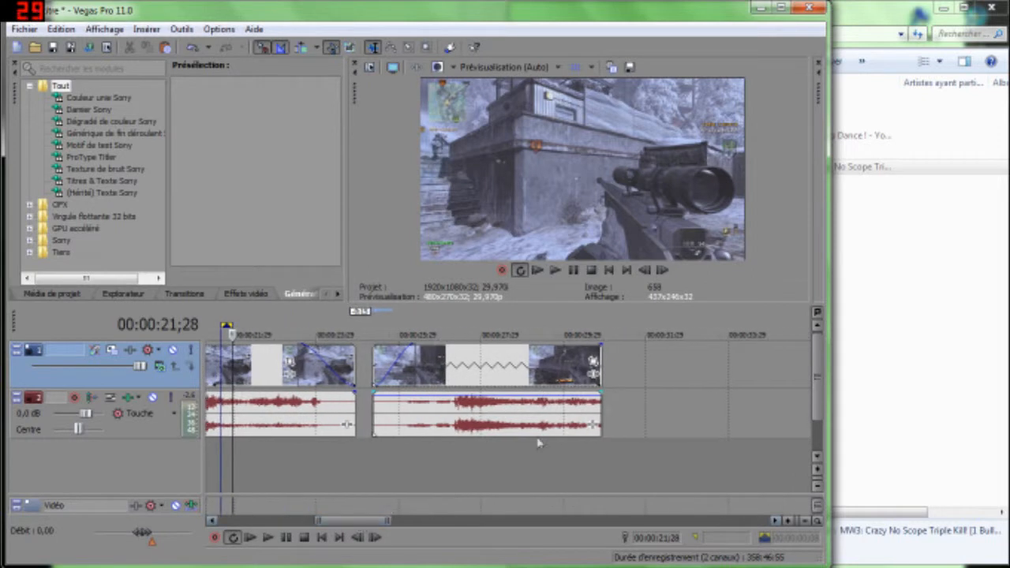
{"action": "scroll", "coordinate": [616, 386], "scroll_direction": "up", "scroll_amount": 1}
{"action": "left_click_drag", "start_coordinate": [339, 521], "coordinate": [355, 524]}
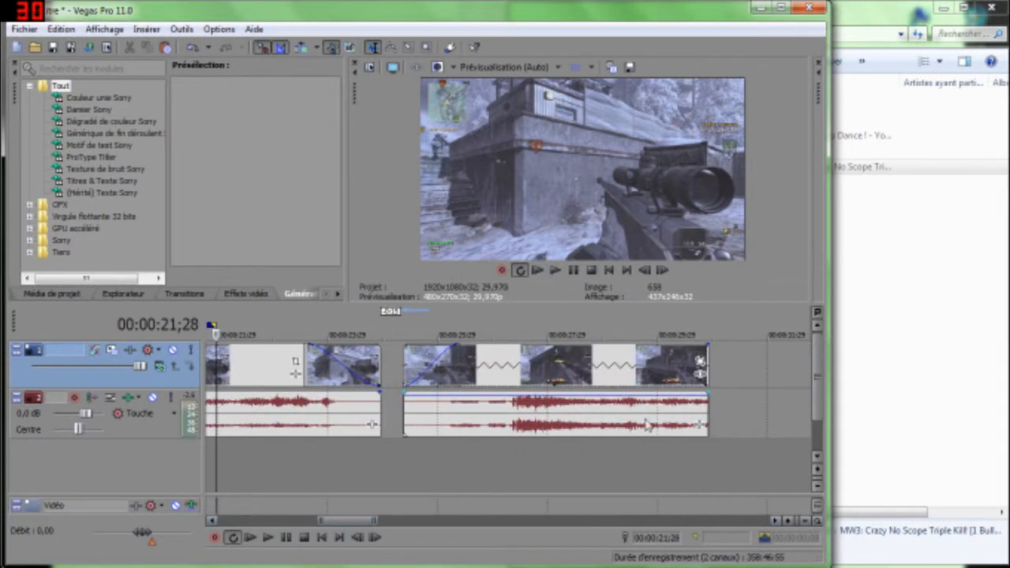
{"action": "left_click", "coordinate": [598, 466]}
{"action": "left_click", "coordinate": [525, 367]}
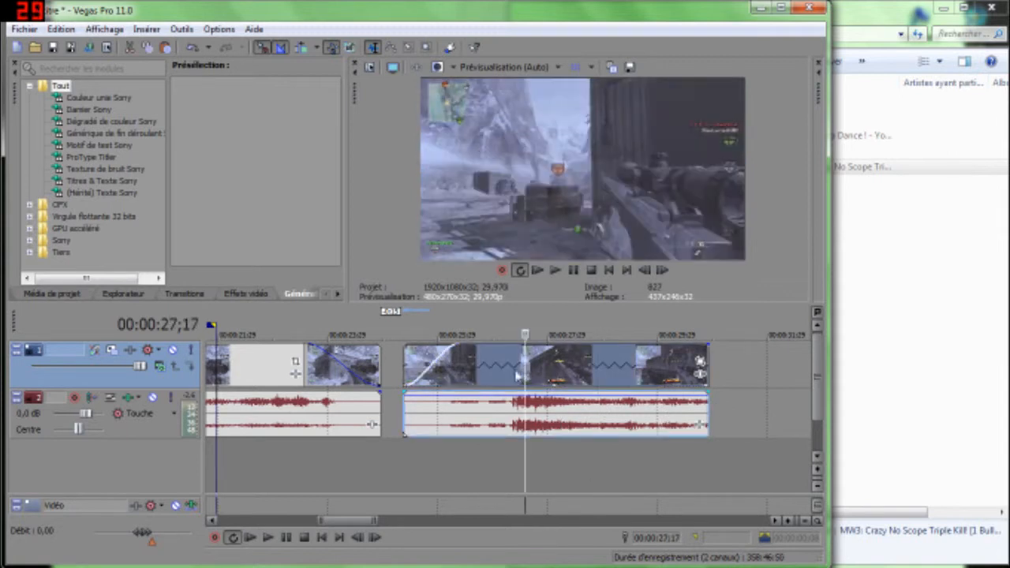
{"action": "left_click", "coordinate": [718, 378]}
{"action": "left_click", "coordinate": [714, 378]}
{"action": "key", "text": "ctrl+v"}
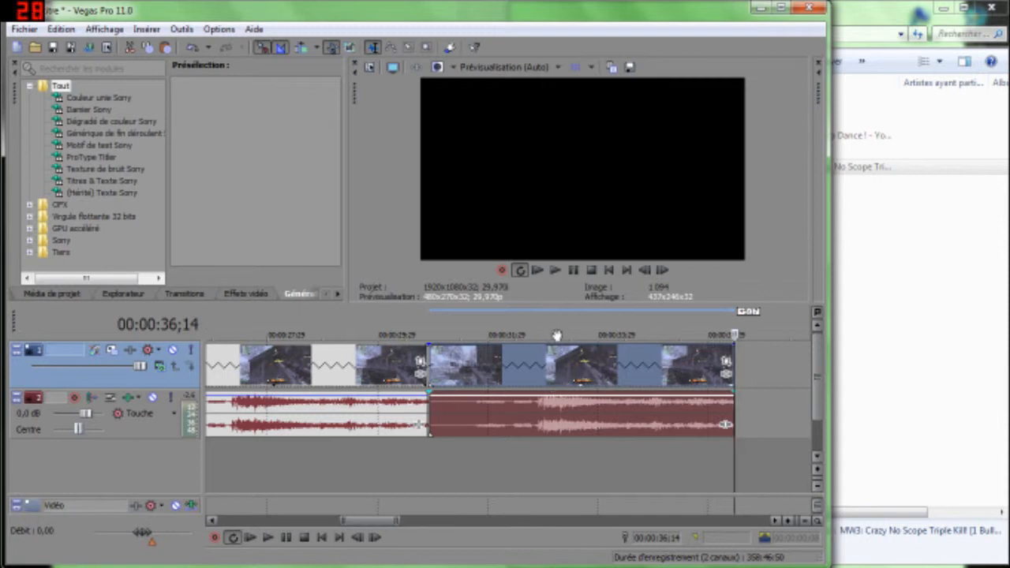
Reverse the newly pasted segment, and preview the forward and reversed pair from 00:00:25;10.
{"action": "right_click", "coordinate": [557, 377]}
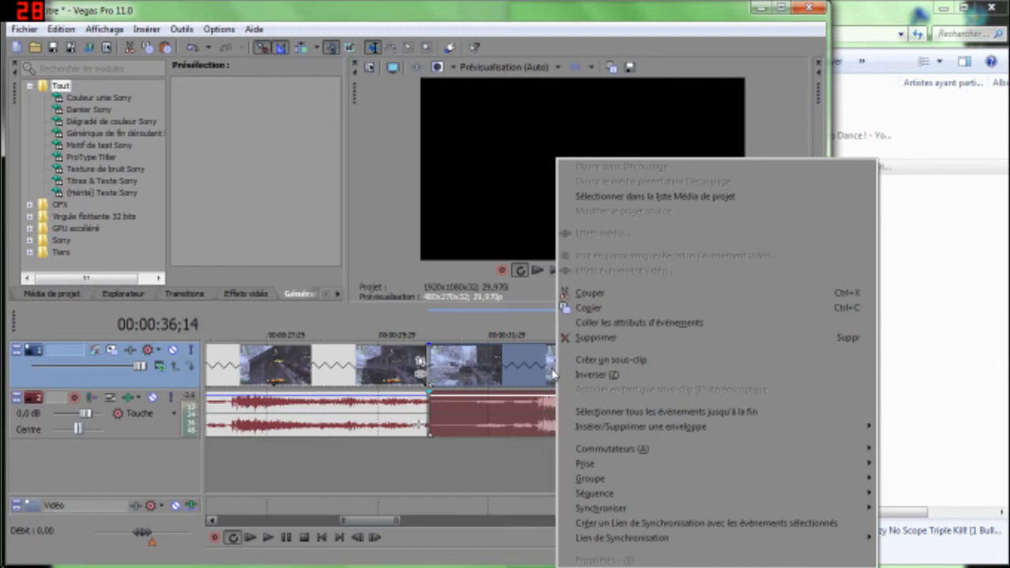
{"action": "left_click", "coordinate": [597, 375]}
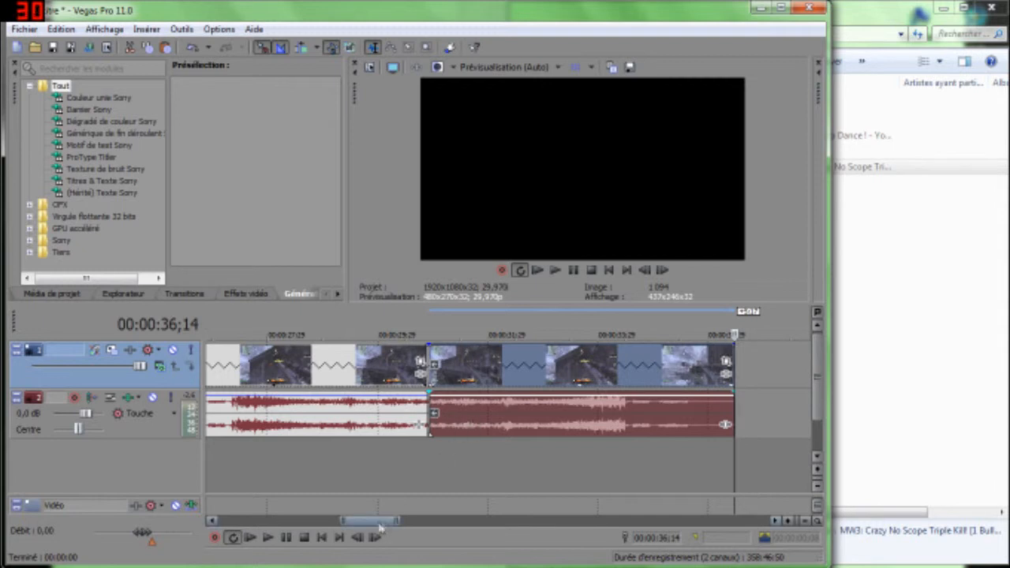
{"action": "left_click_drag", "start_coordinate": [381, 521], "coordinate": [369, 519]}
{"action": "left_click", "coordinate": [273, 478]}
{"action": "key", "text": "space"}
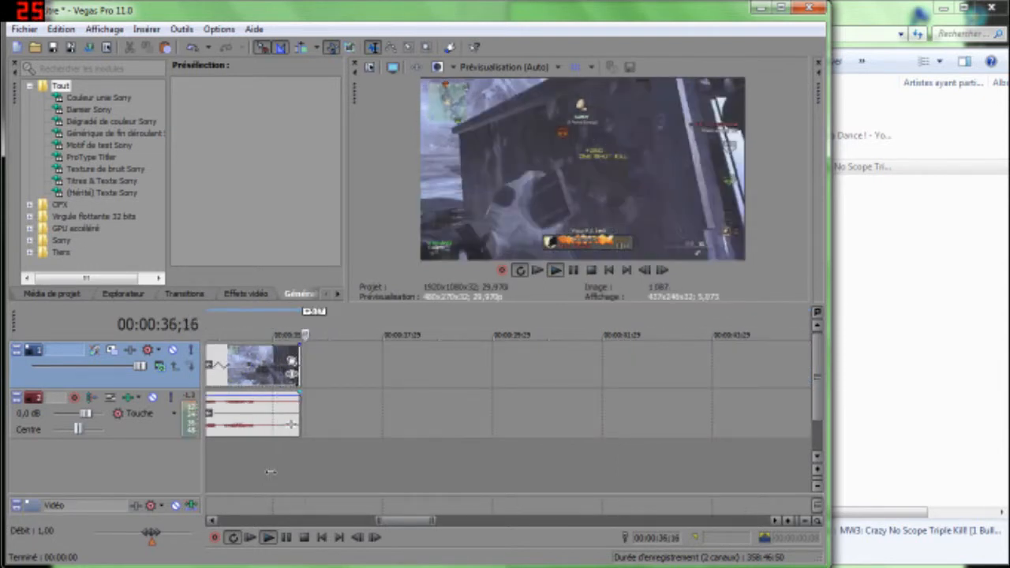
{"action": "key", "text": "space"}
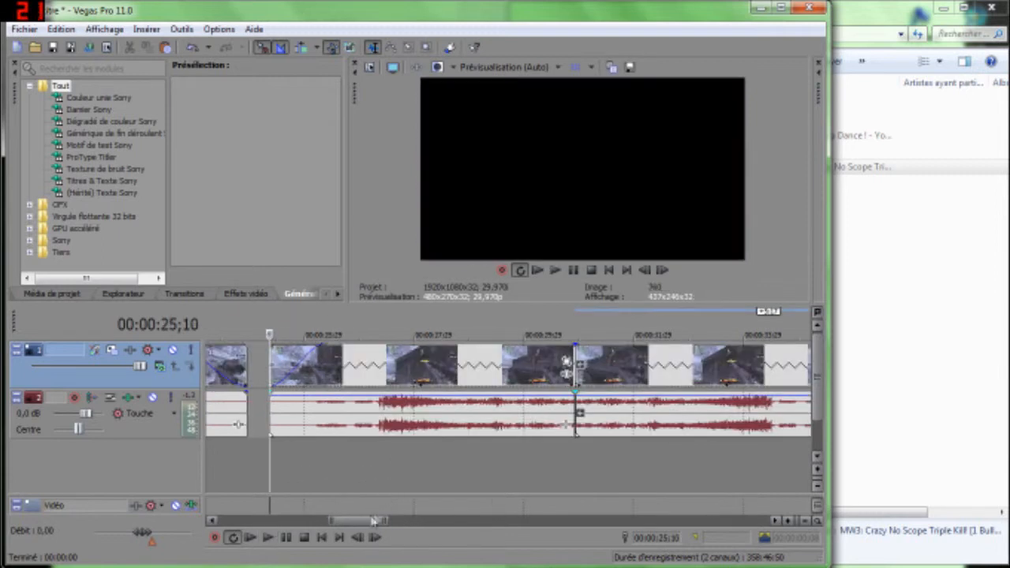
Preview the final part of the reversed segment from 00:00:34;16.
{"action": "left_click_drag", "start_coordinate": [353, 523], "coordinate": [377, 523]}
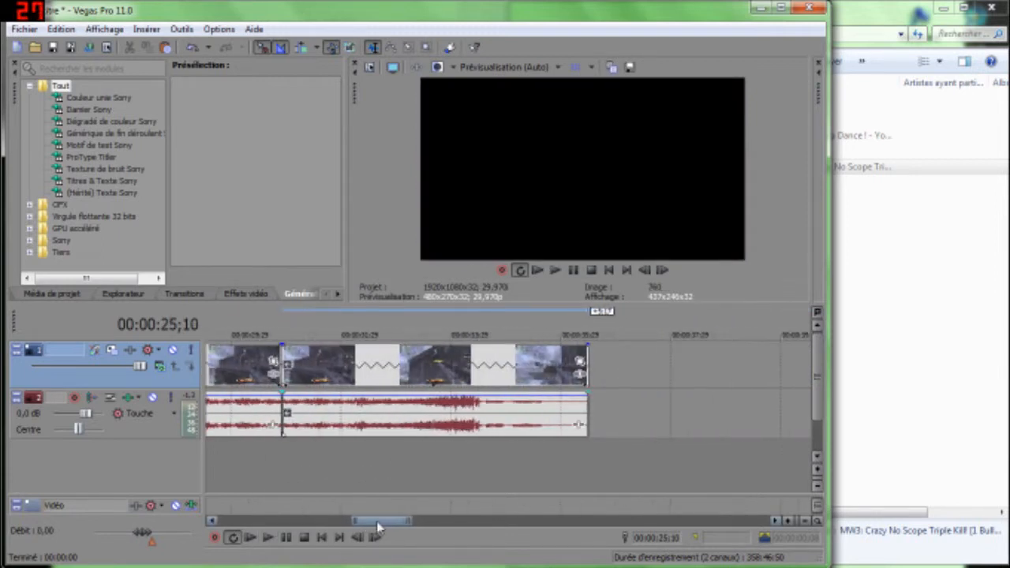
{"action": "left_click", "coordinate": [483, 394]}
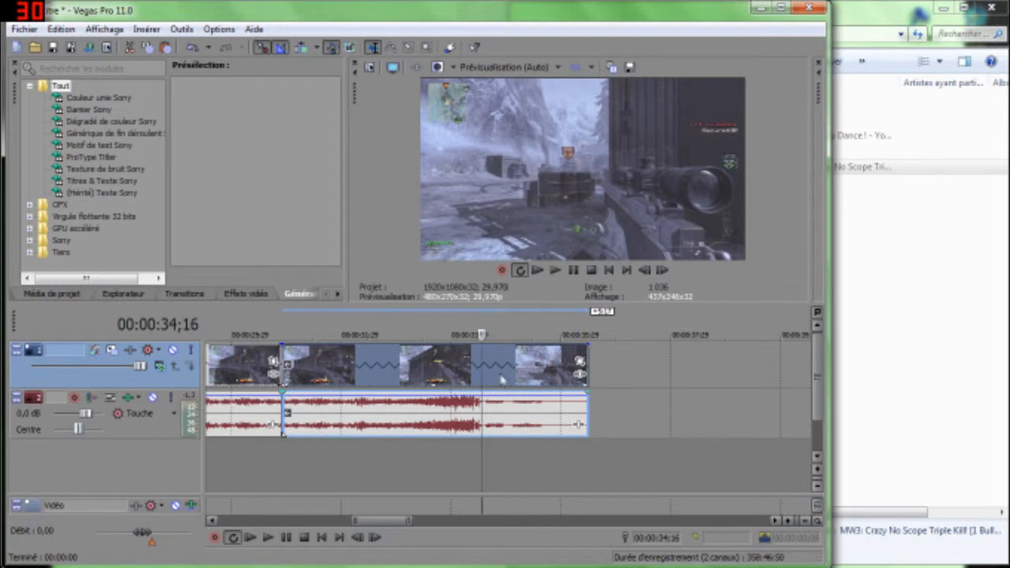
{"action": "key", "text": "space"}
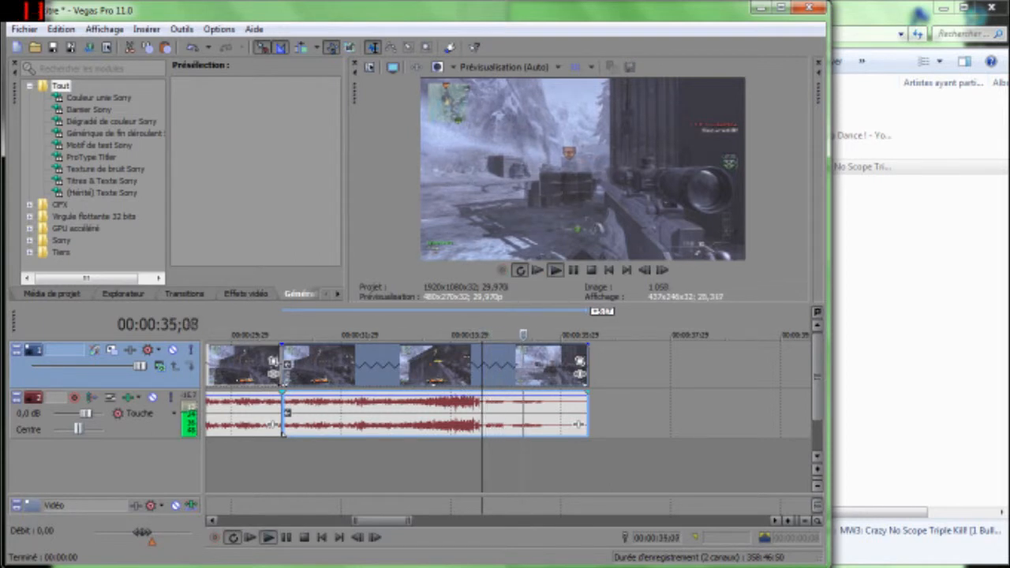
{"action": "left_click_drag", "start_coordinate": [553, 335], "coordinate": [479, 335]}
{"action": "left_click", "coordinate": [631, 383]}
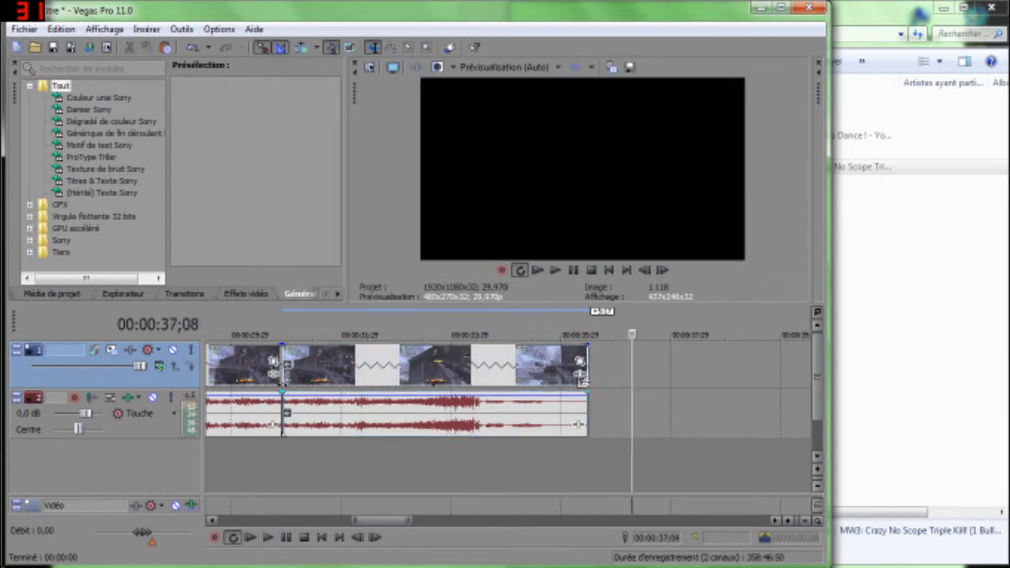
Add the Clip Dubstep Dance MP3 from the file folder on a new audio track starting under the third segment's end, with a fade-in.
{"action": "scroll", "coordinate": [666, 436], "scroll_direction": "down", "scroll_amount": 2}
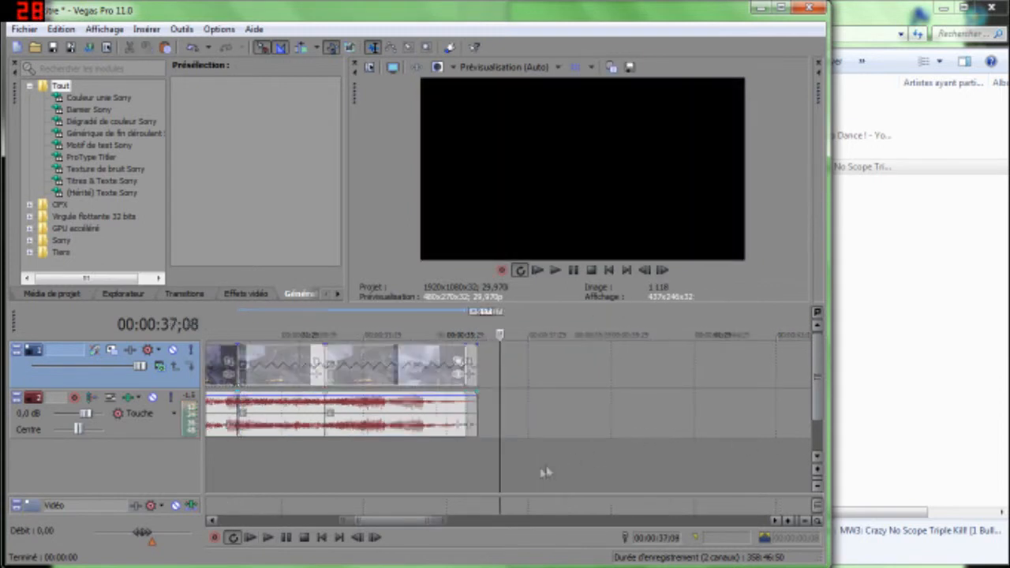
{"action": "scroll", "coordinate": [401, 493], "scroll_direction": "down", "scroll_amount": 3}
{"action": "scroll", "coordinate": [401, 493], "scroll_direction": "up", "scroll_amount": 1}
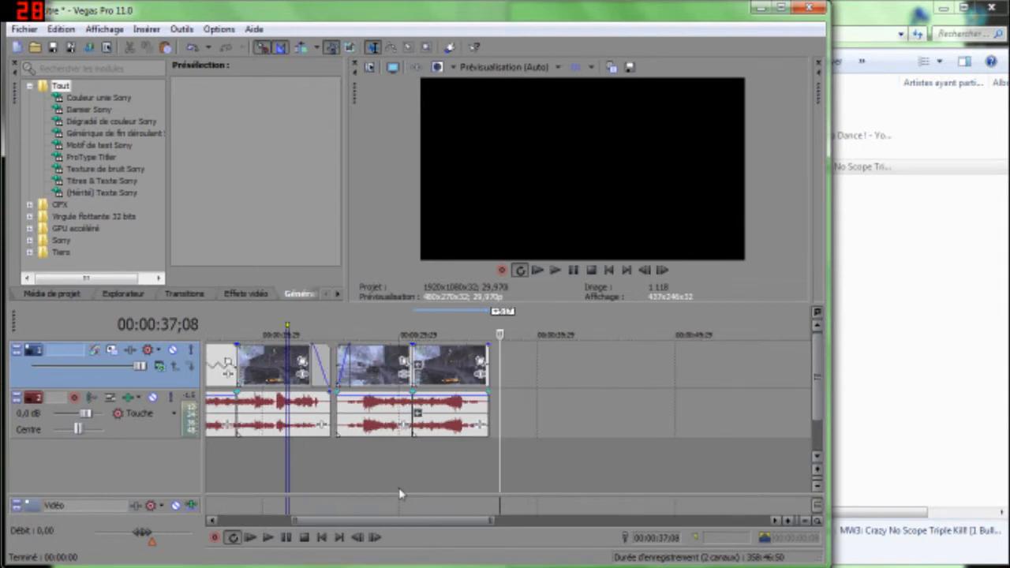
{"action": "left_click", "coordinate": [984, 300]}
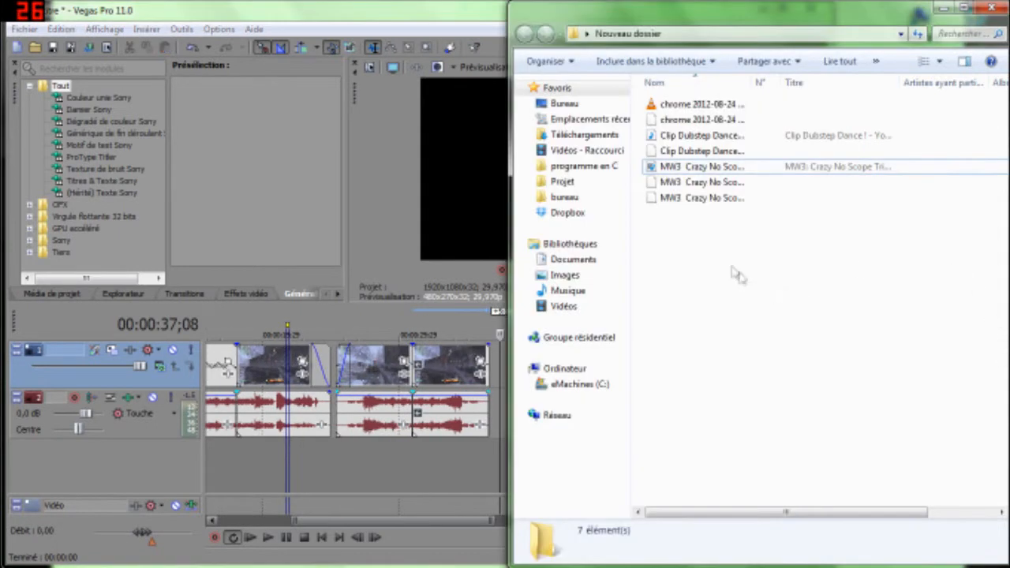
{"action": "left_click", "coordinate": [737, 137]}
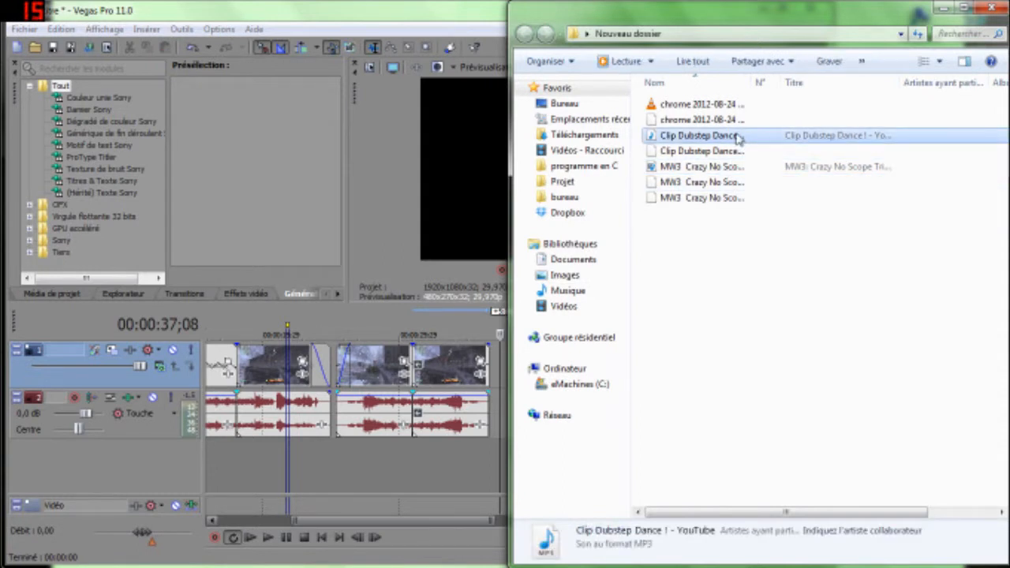
{"action": "left_click_drag", "start_coordinate": [736, 137], "coordinate": [334, 466]}
{"action": "left_click_drag", "start_coordinate": [308, 464], "coordinate": [357, 452]}
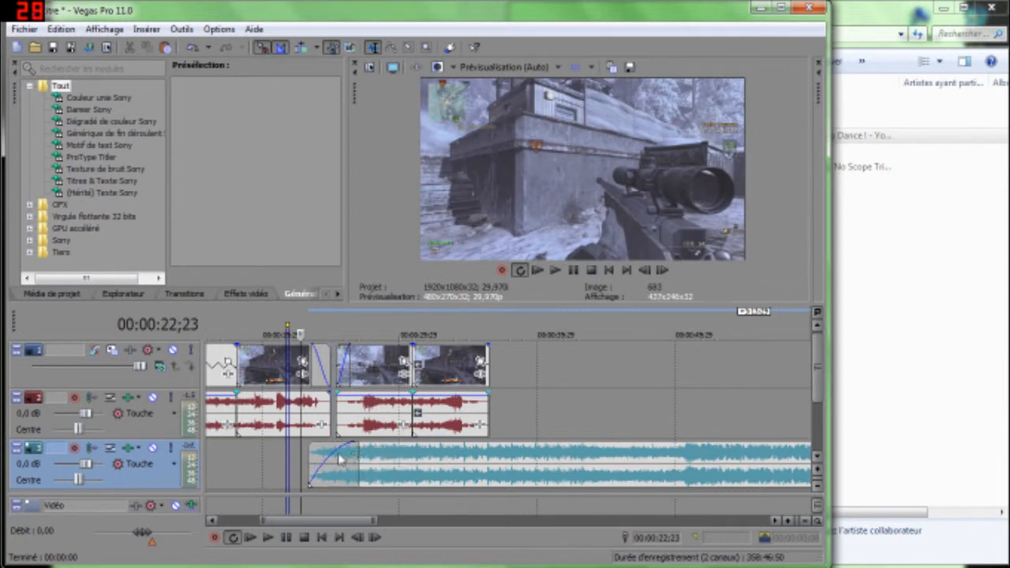
Lower the gain of the music and of the last two gameplay segments' audio, and preview the mix from 00:00:22;23.
{"action": "left_click_drag", "start_coordinate": [398, 449], "coordinate": [400, 463]}
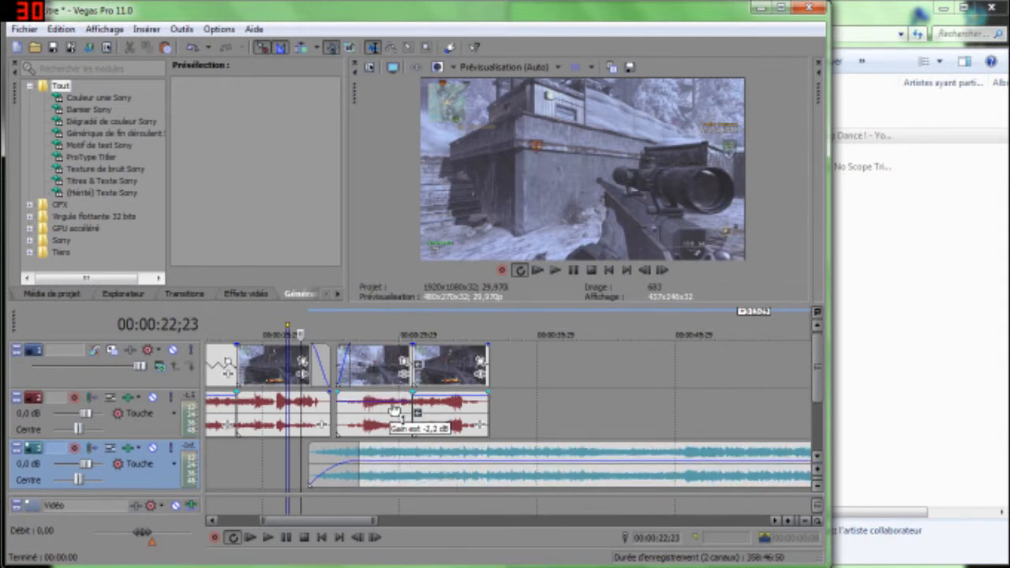
{"action": "left_click_drag", "start_coordinate": [428, 395], "coordinate": [428, 410]}
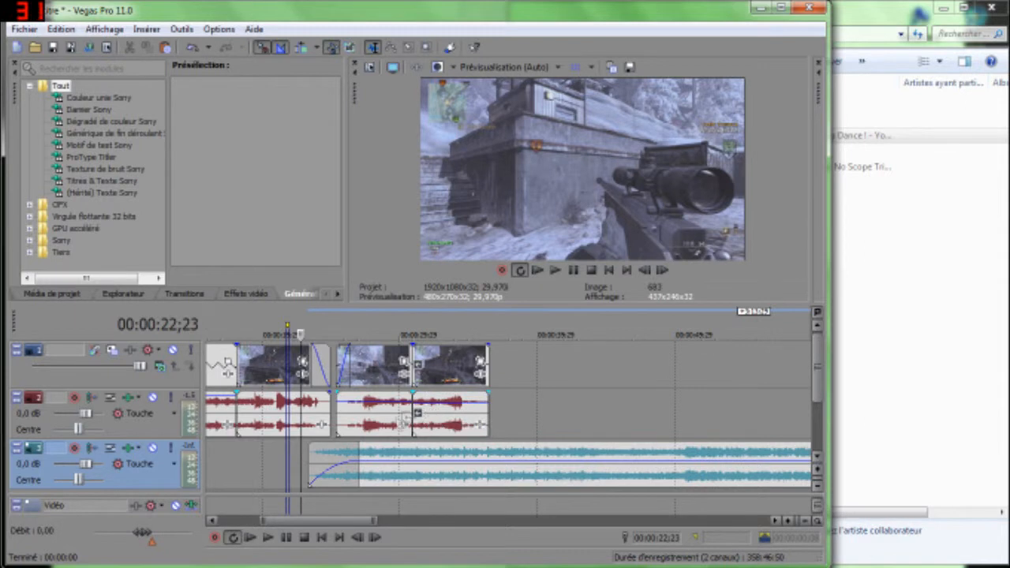
{"action": "key", "text": "space"}
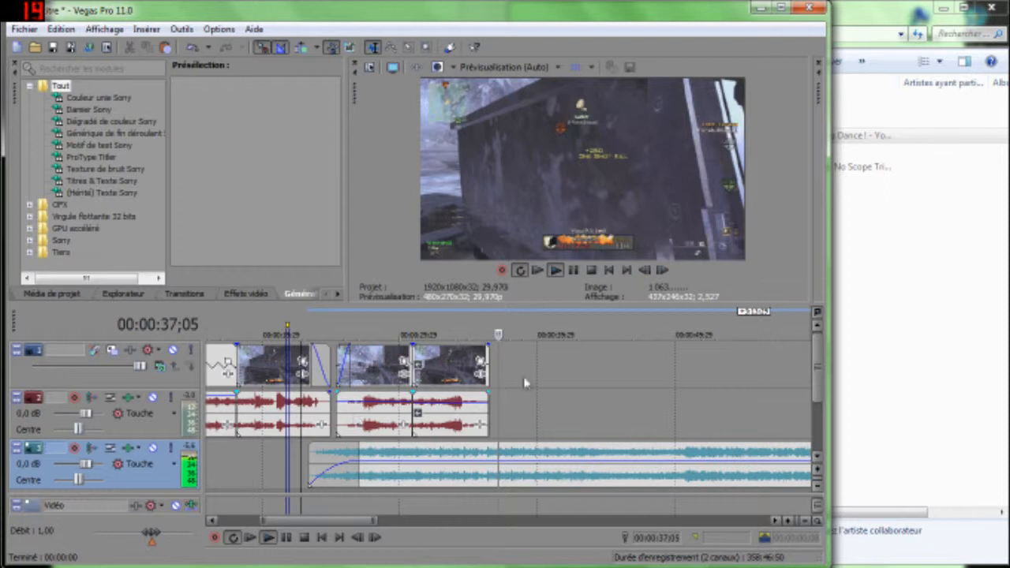
{"action": "key", "text": "space"}
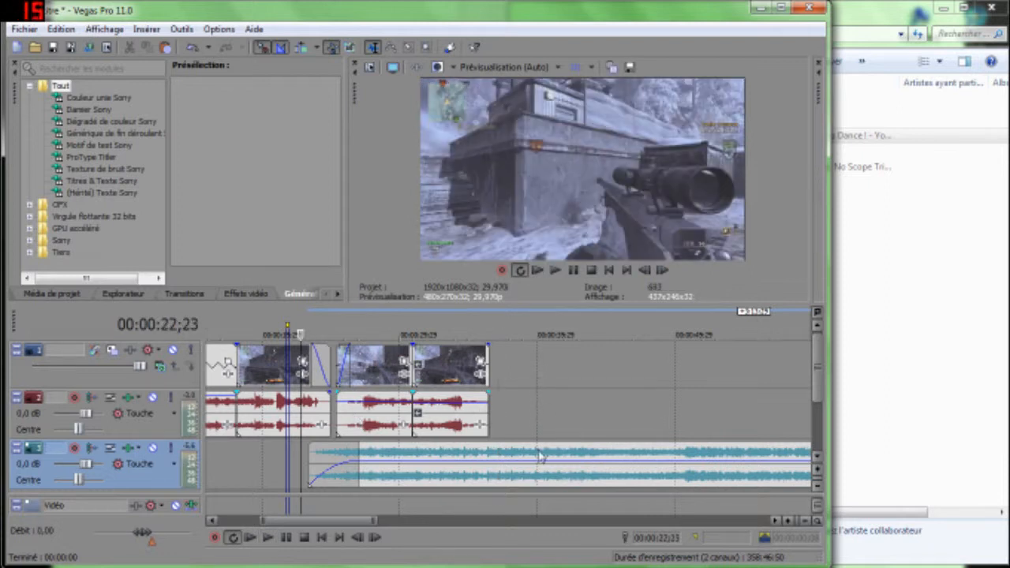
{"action": "left_click", "coordinate": [888, 273]}
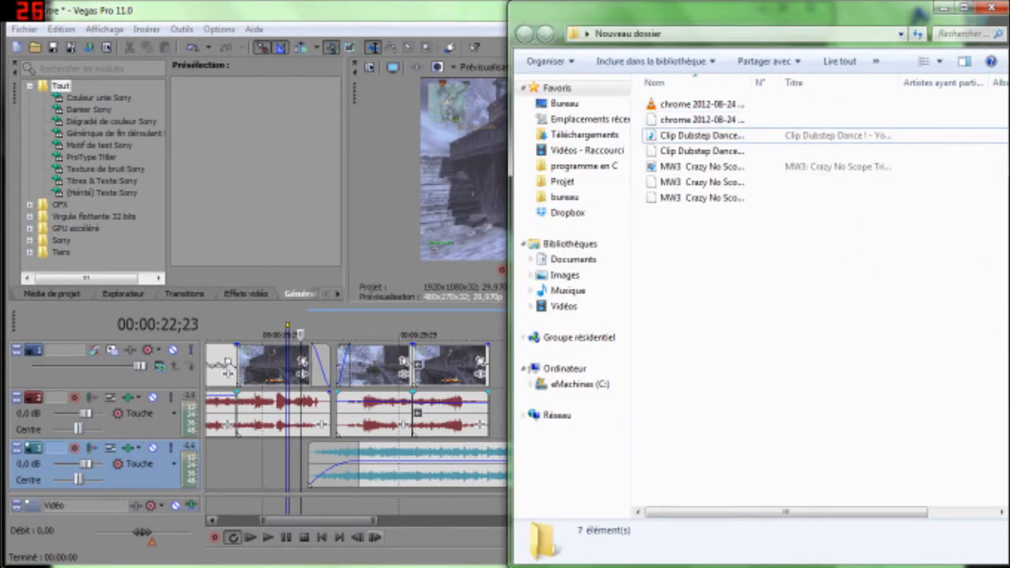
{"action": "mouse_move", "coordinate": [570, 533]}
{"action": "mouse_move", "coordinate": [496, 562]}
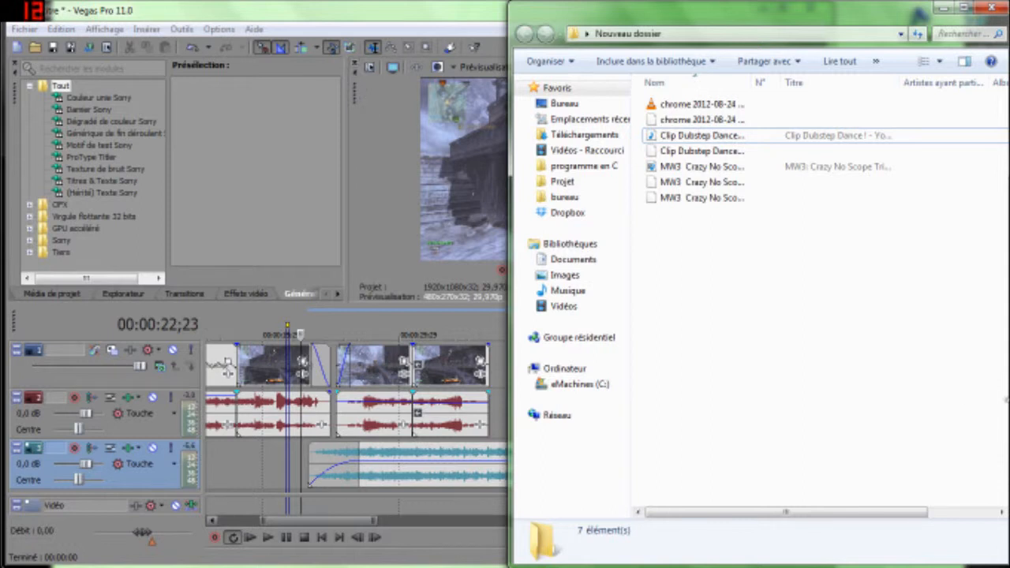
Return to Vegas Pro and preview the transition into the music from 00:00:22;18.
{"action": "left_click", "coordinate": [299, 478]}
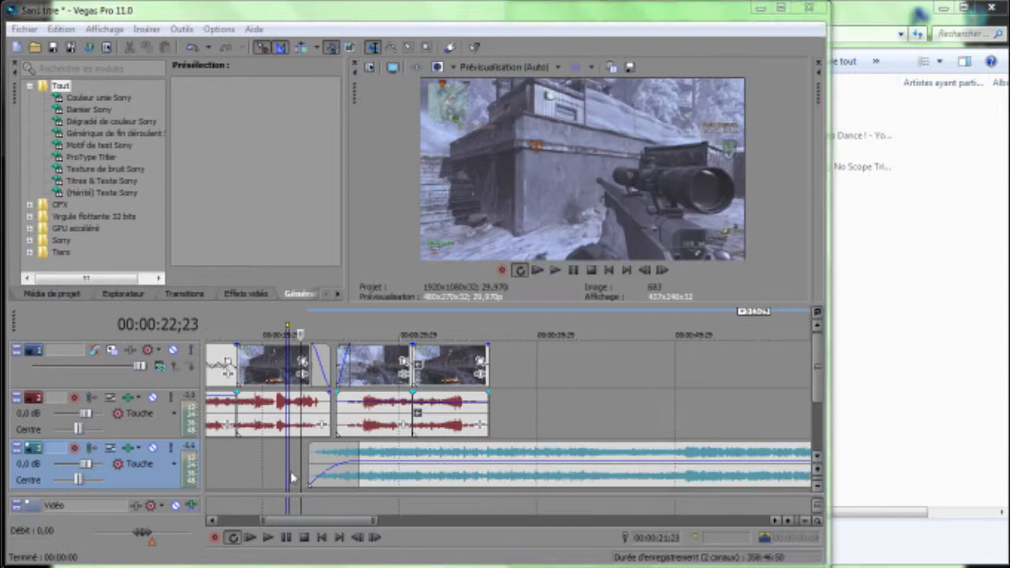
{"action": "left_click", "coordinate": [293, 331]}
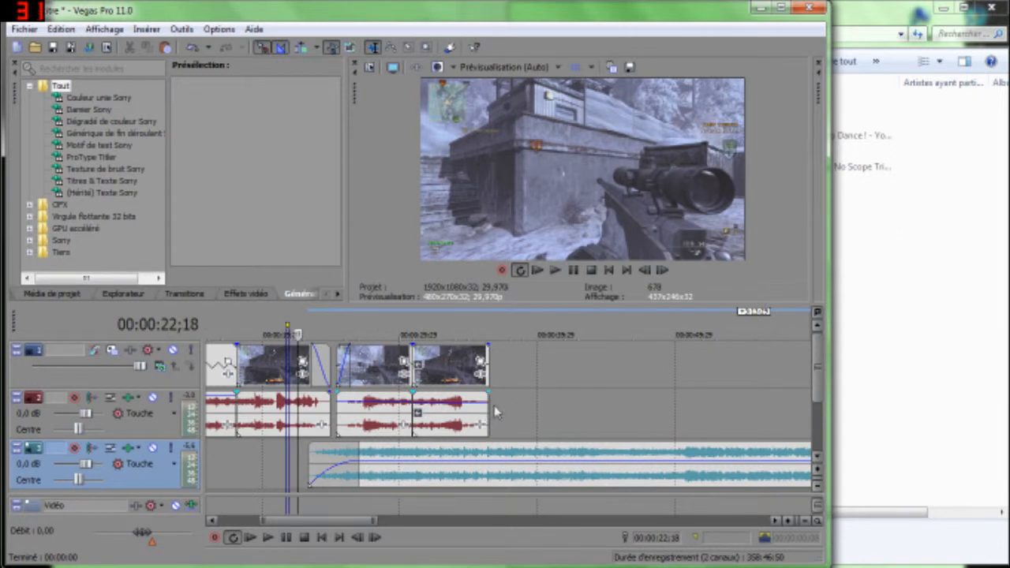
{"action": "key", "text": "space"}
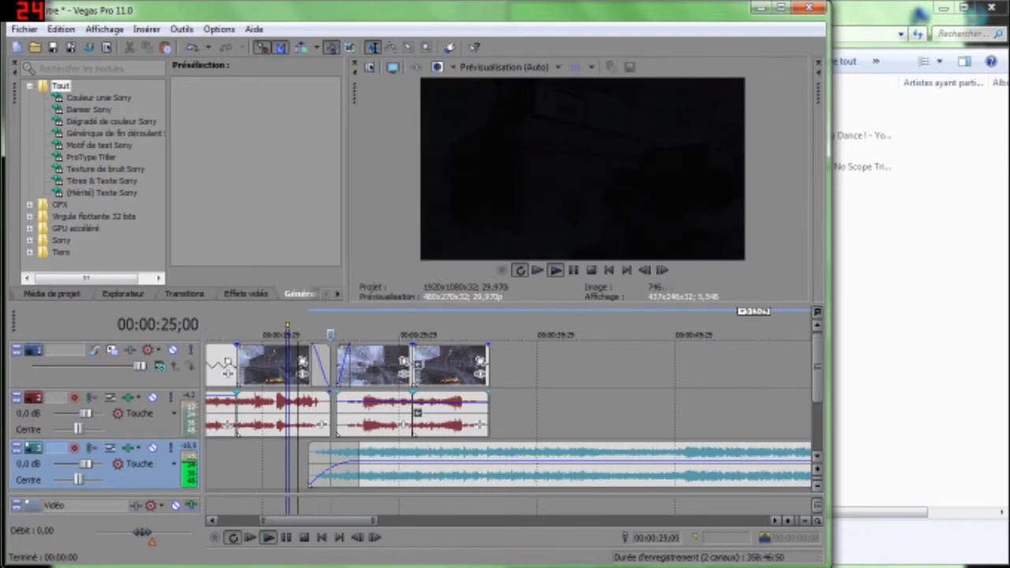
Paste another copy of the slowed segment at the reversed segment's end and move it from the new track onto the main video track.
{"action": "left_click", "coordinate": [490, 331]}
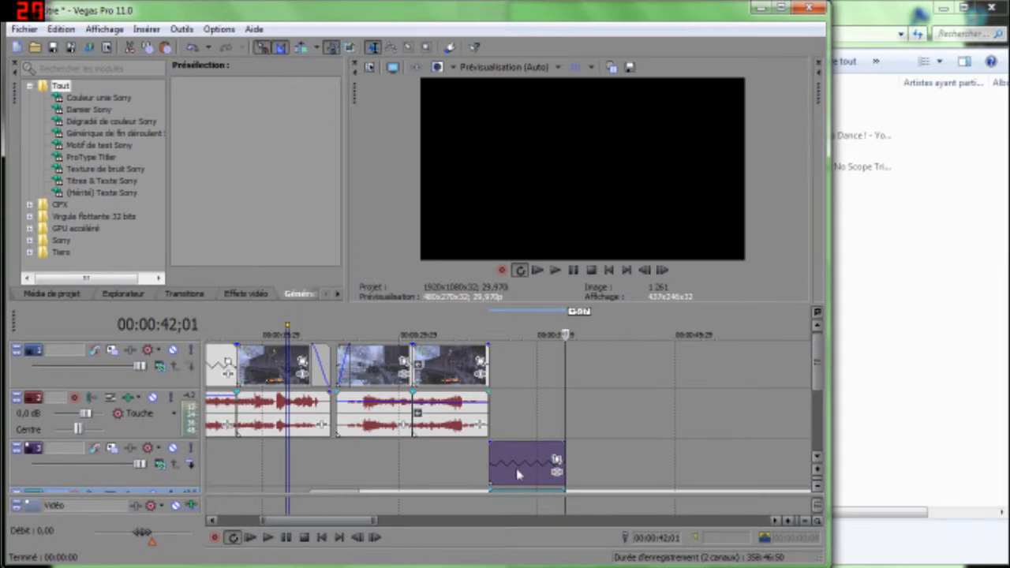
{"action": "left_click_drag", "start_coordinate": [534, 470], "coordinate": [519, 362]}
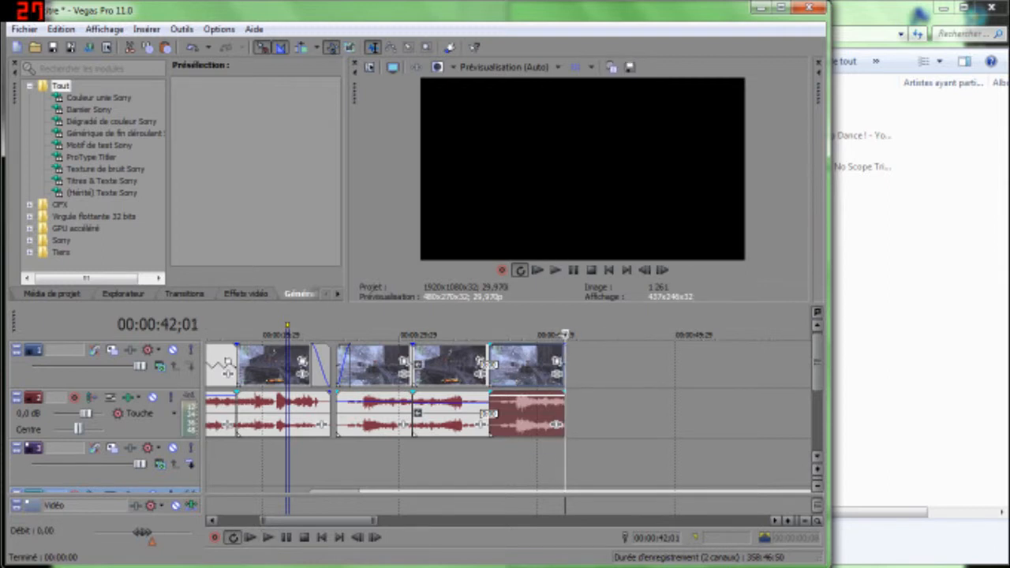
{"action": "left_click", "coordinate": [559, 413]}
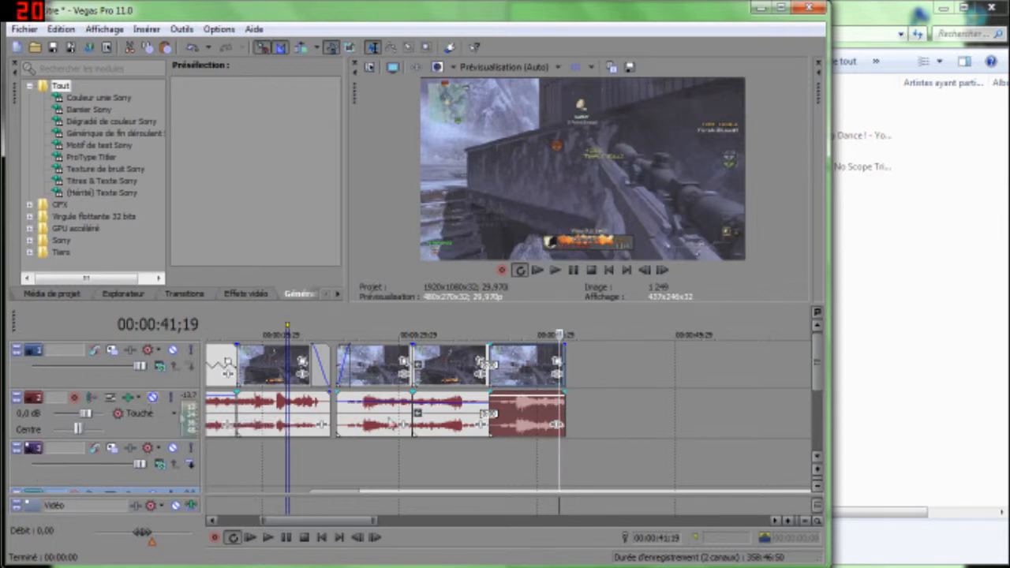
Mute the music's audio track below the gameplay tracks.
{"action": "left_click_drag", "start_coordinate": [818, 377], "coordinate": [820, 409]}
{"action": "left_click", "coordinate": [153, 397]}
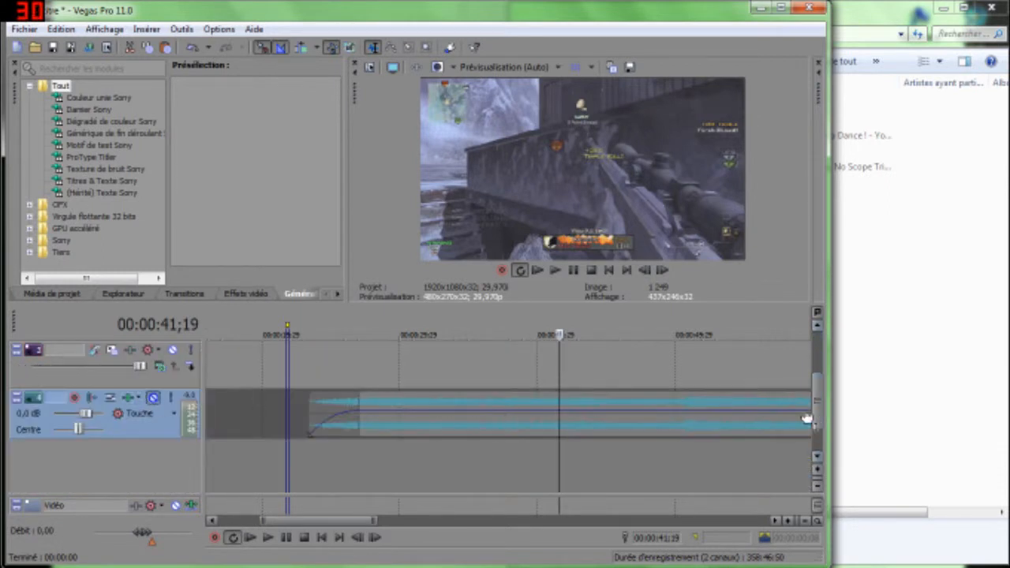
{"action": "left_click_drag", "start_coordinate": [816, 413], "coordinate": [817, 391]}
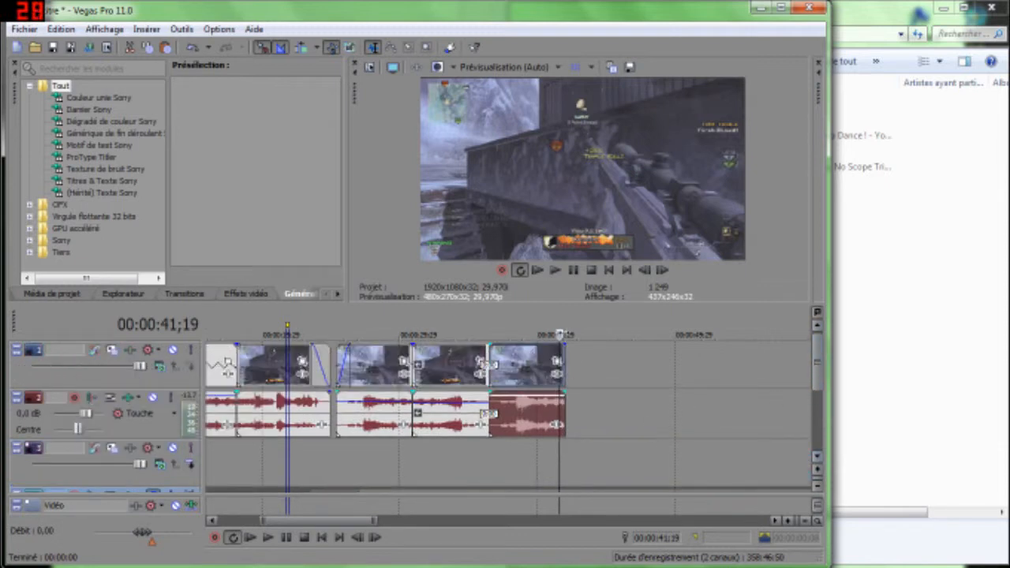
Play back the end of the last gameplay segment and the montage from just before the first slowed segment.
{"action": "key", "text": "space"}
{"action": "mouse_move", "coordinate": [563, 335]}
{"action": "left_mouse_down"}
{"action": "mouse_move", "coordinate": [549, 334]}
{"action": "mouse_move", "coordinate": [561, 334]}
{"action": "left_mouse_up"}
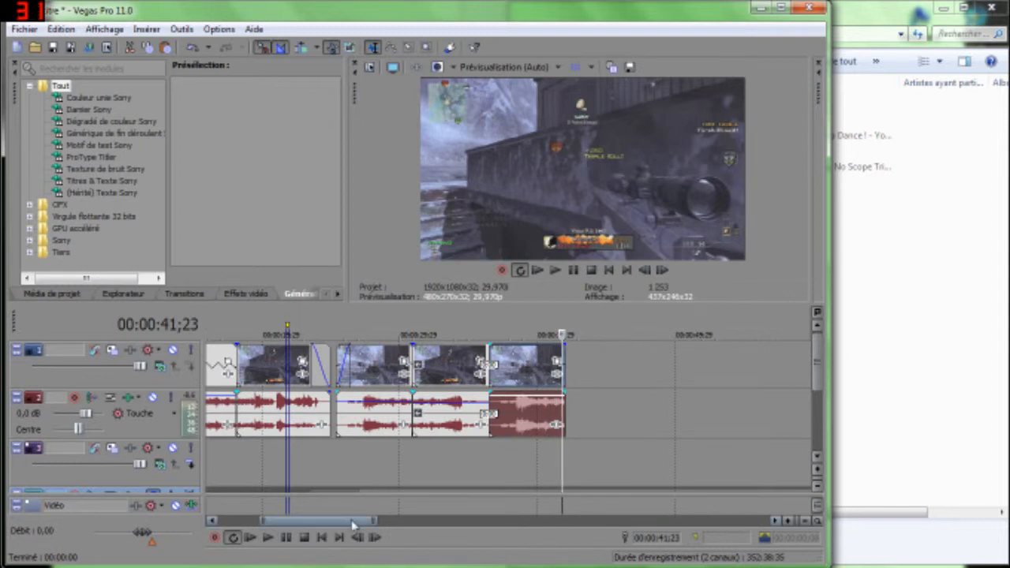
{"action": "left_click_drag", "start_coordinate": [354, 525], "coordinate": [298, 524]}
{"action": "left_click", "coordinate": [333, 465]}
{"action": "key", "text": "space"}
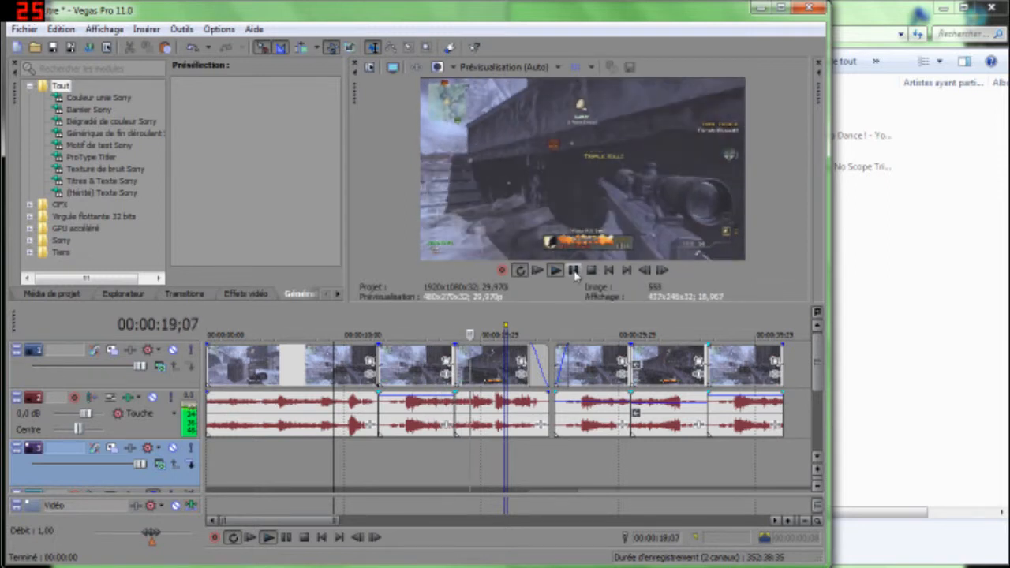
{"action": "key", "text": "space"}
Preview the last gameplay segment from its start at 00:00:36;14.
{"action": "left_click_drag", "start_coordinate": [295, 523], "coordinate": [332, 526]}
{"action": "left_click", "coordinate": [451, 455]}
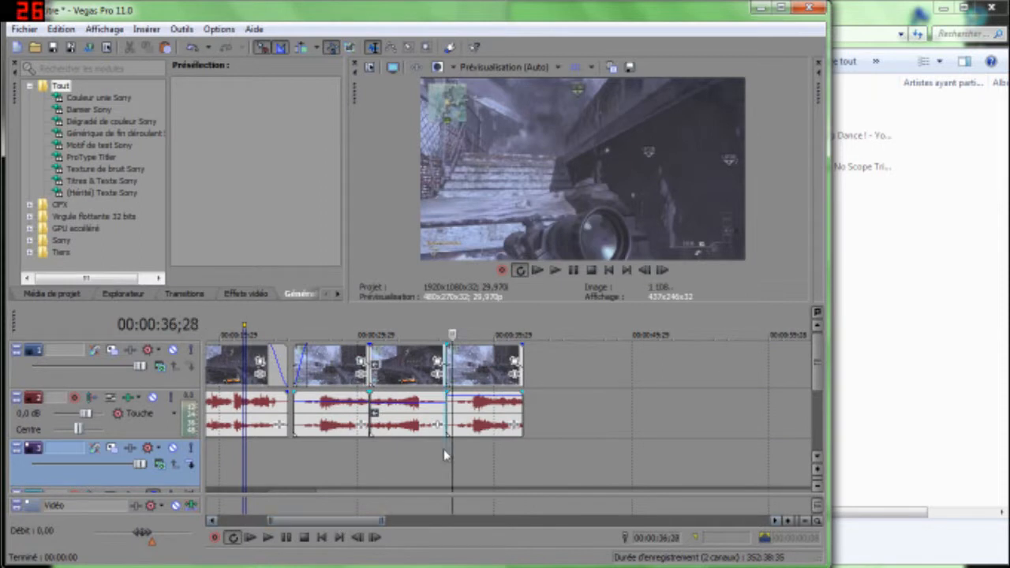
{"action": "left_click", "coordinate": [444, 453]}
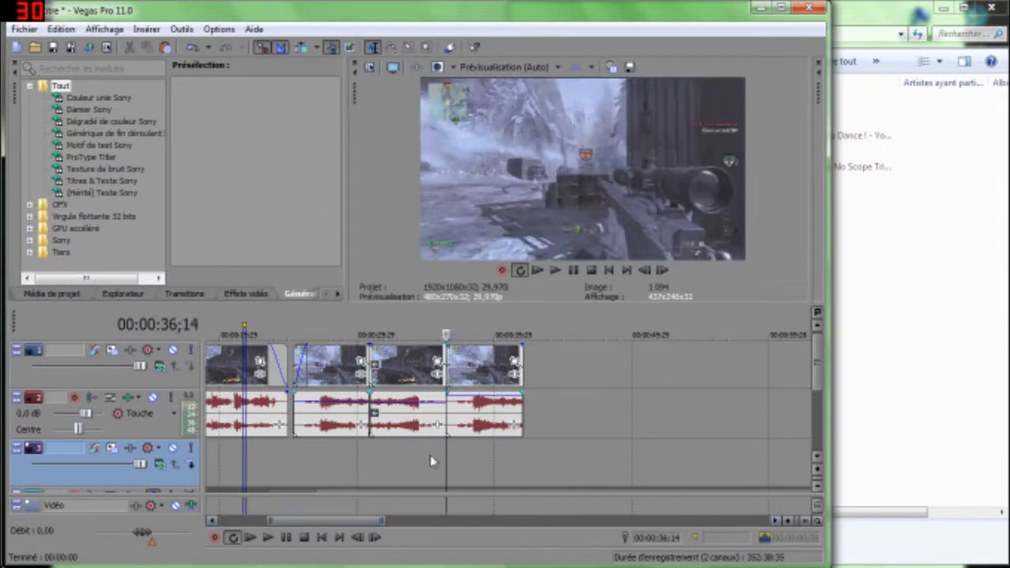
{"action": "key", "text": "space"}
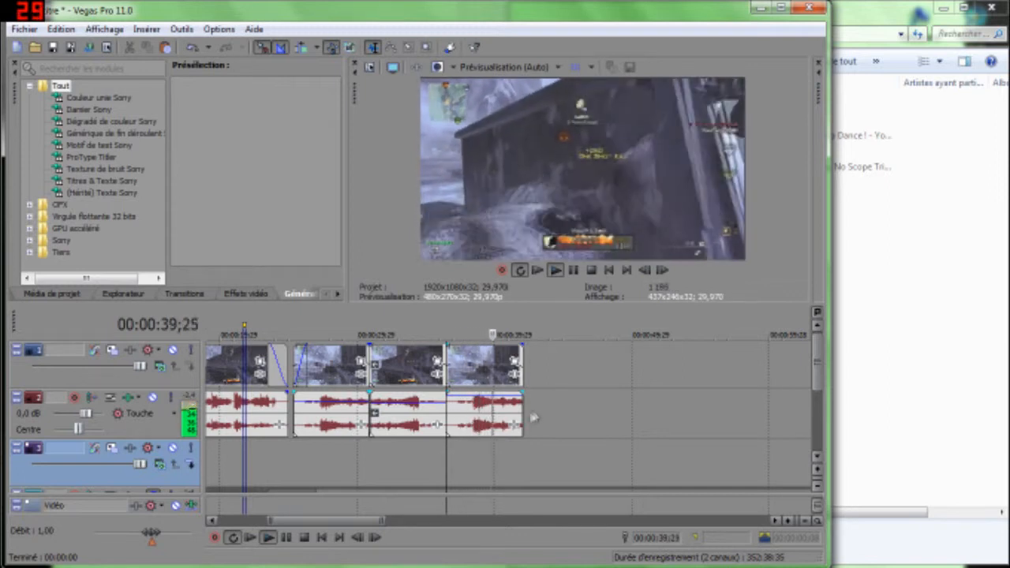
{"action": "key", "text": "space"}
{"action": "left_click", "coordinate": [555, 269]}
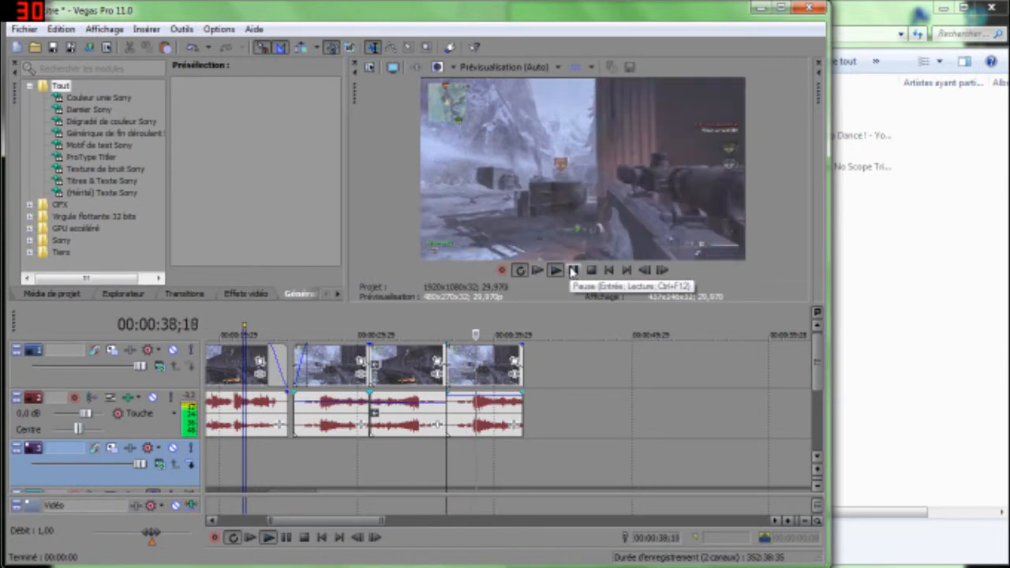
{"action": "left_click", "coordinate": [573, 270]}
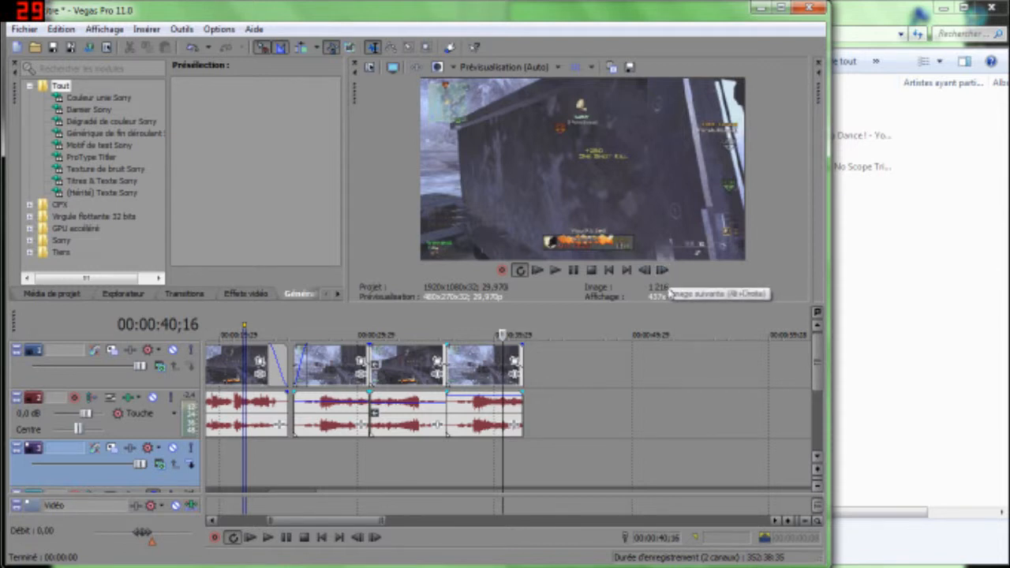
Advance frame by frame to 00:00:41;04 and split the last gameplay segment there.
{"action": "left_click", "coordinate": [662, 272]}
{"action": "left_click", "coordinate": [663, 271]}
{"action": "left_click", "coordinate": [663, 272]}
{"action": "left_click", "coordinate": [662, 271]}
{"action": "left_click", "coordinate": [663, 272]}
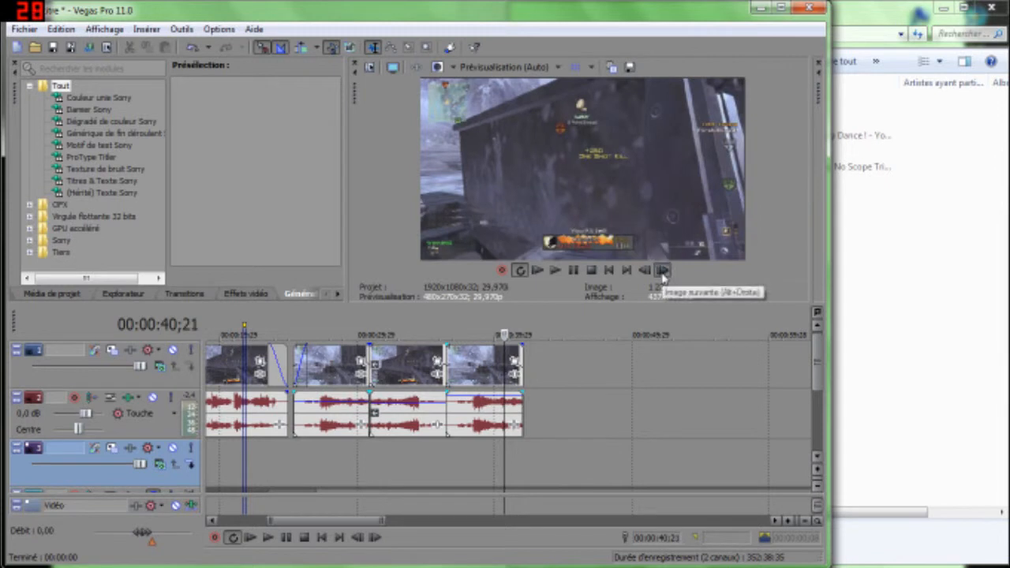
{"action": "left_click", "coordinate": [662, 271]}
{"action": "left_click", "coordinate": [663, 272]}
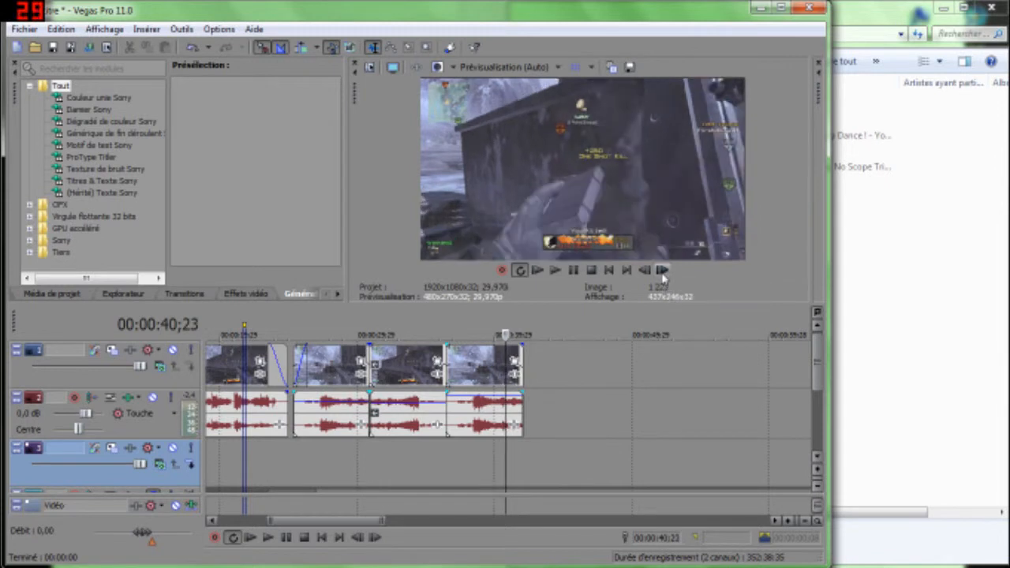
{"action": "left_click", "coordinate": [663, 272]}
{"action": "left_click", "coordinate": [662, 272]}
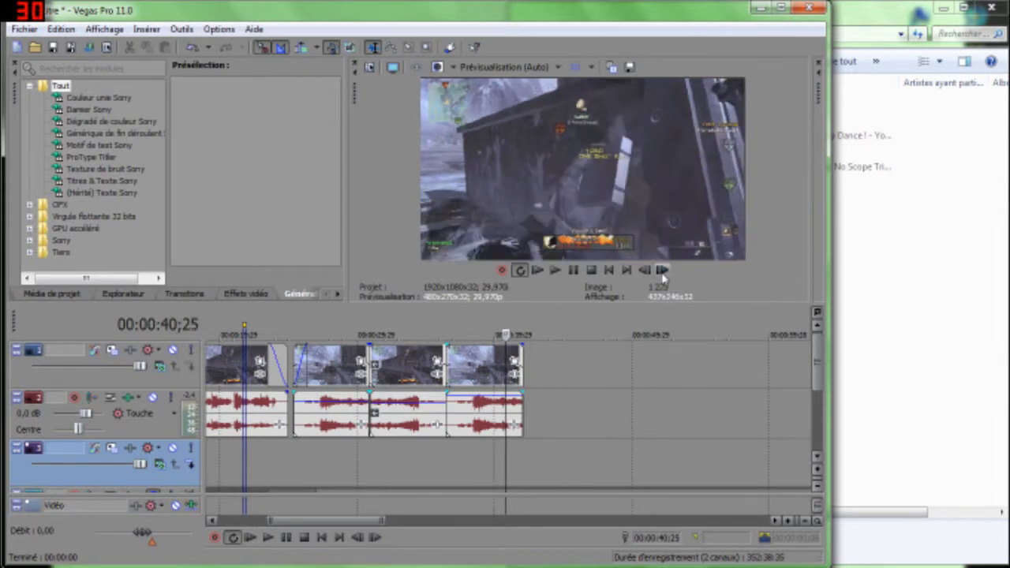
{"action": "left_click", "coordinate": [662, 271]}
{"action": "left_click", "coordinate": [662, 271]}
{"action": "left_click", "coordinate": [662, 272]}
{"action": "left_click", "coordinate": [663, 271]}
{"action": "left_click", "coordinate": [662, 272]}
{"action": "left_click", "coordinate": [663, 272]}
{"action": "left_click", "coordinate": [663, 271]}
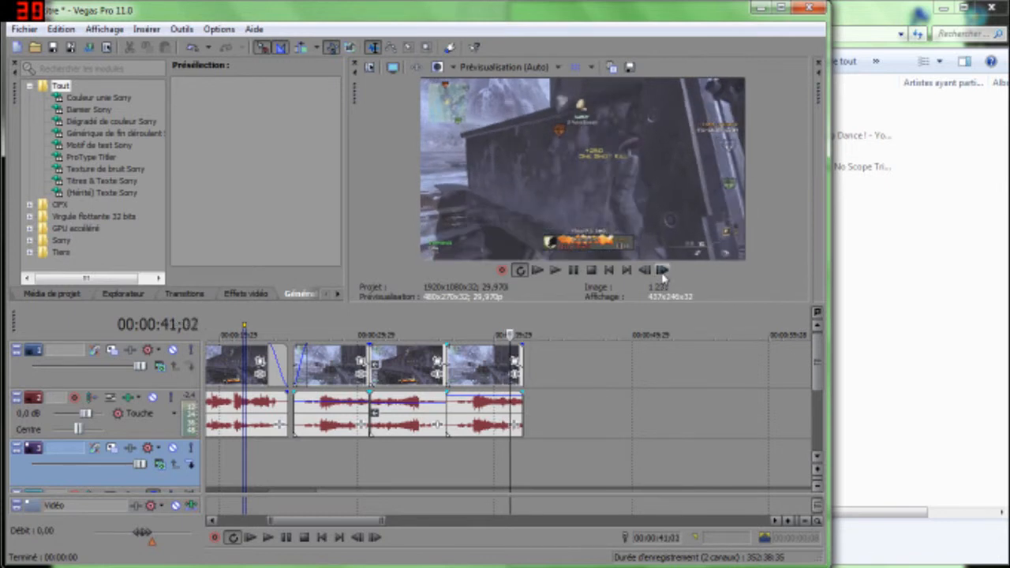
{"action": "left_click", "coordinate": [662, 271]}
{"action": "left_click", "coordinate": [662, 272]}
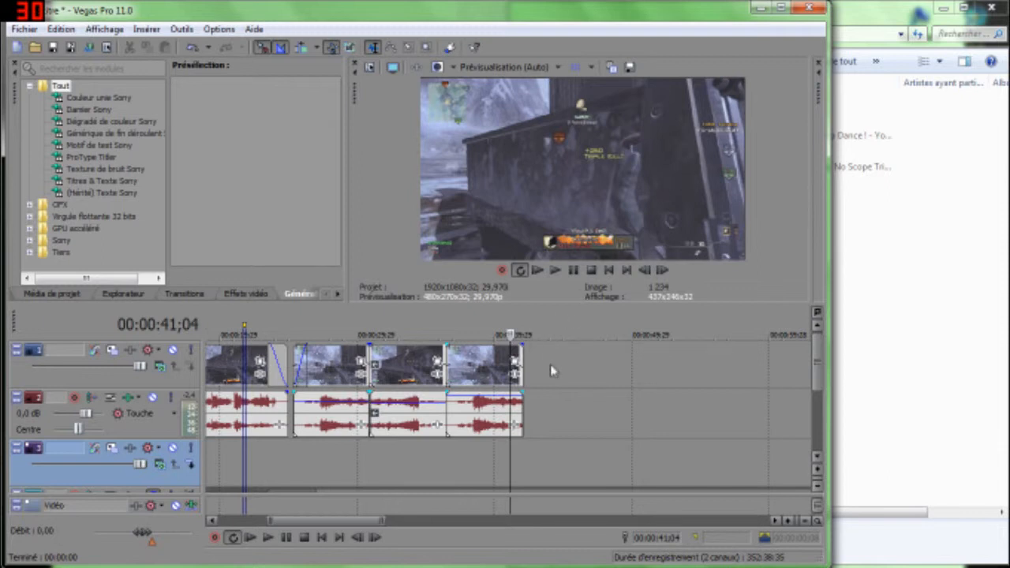
{"action": "scroll", "coordinate": [520, 377], "scroll_direction": "up", "scroll_amount": 5}
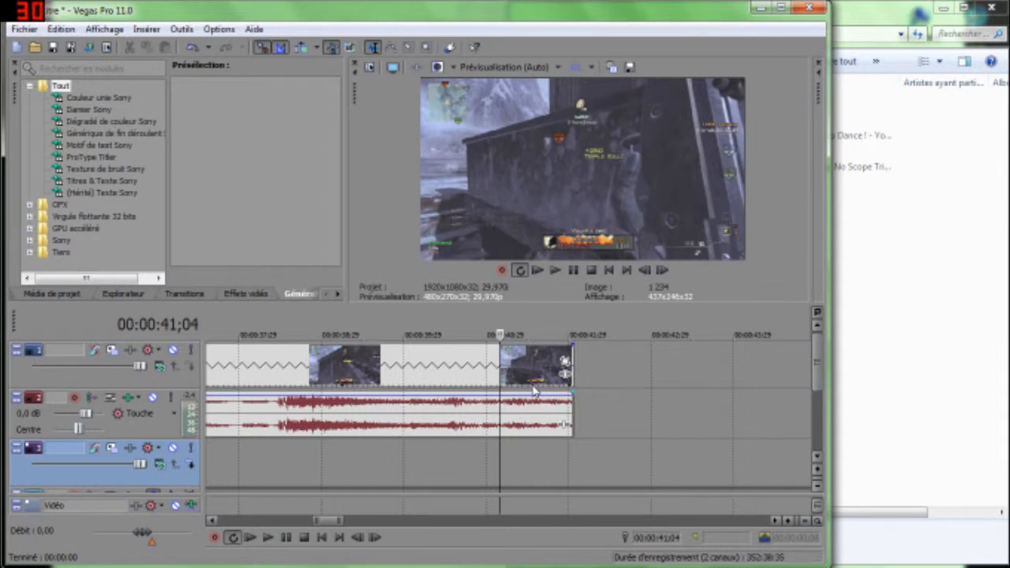
{"action": "key", "text": "s"}
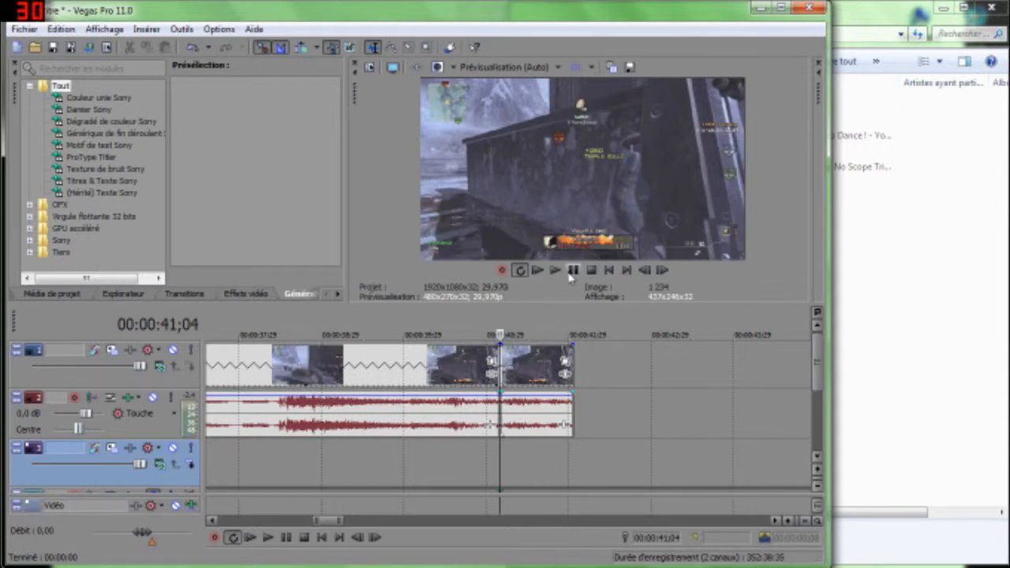
Preview the short piece after the split and return the cursor to its start at 00:00:41;04.
{"action": "left_click", "coordinate": [553, 270]}
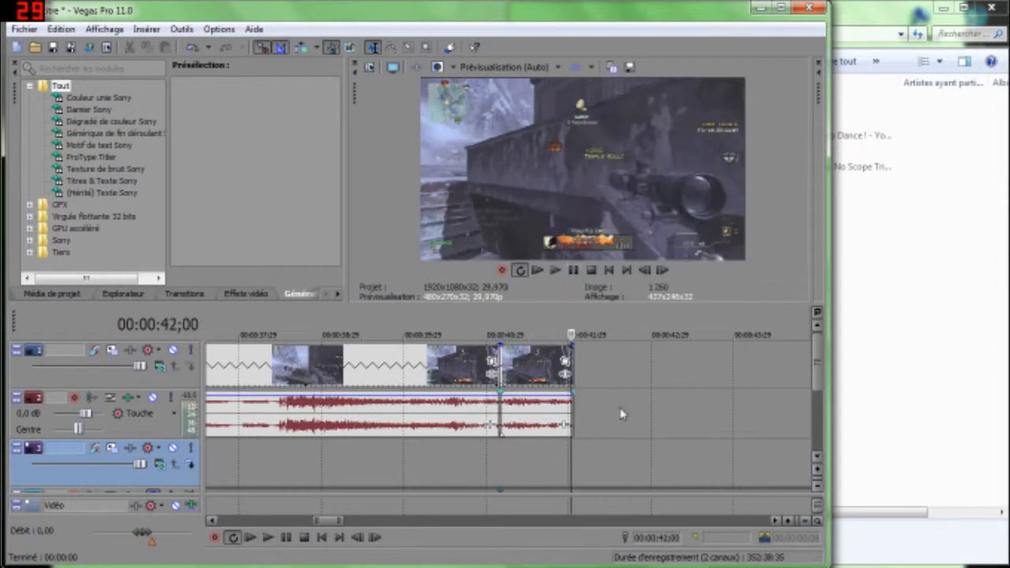
{"action": "left_click", "coordinate": [539, 429]}
{"action": "left_click", "coordinate": [533, 383]}
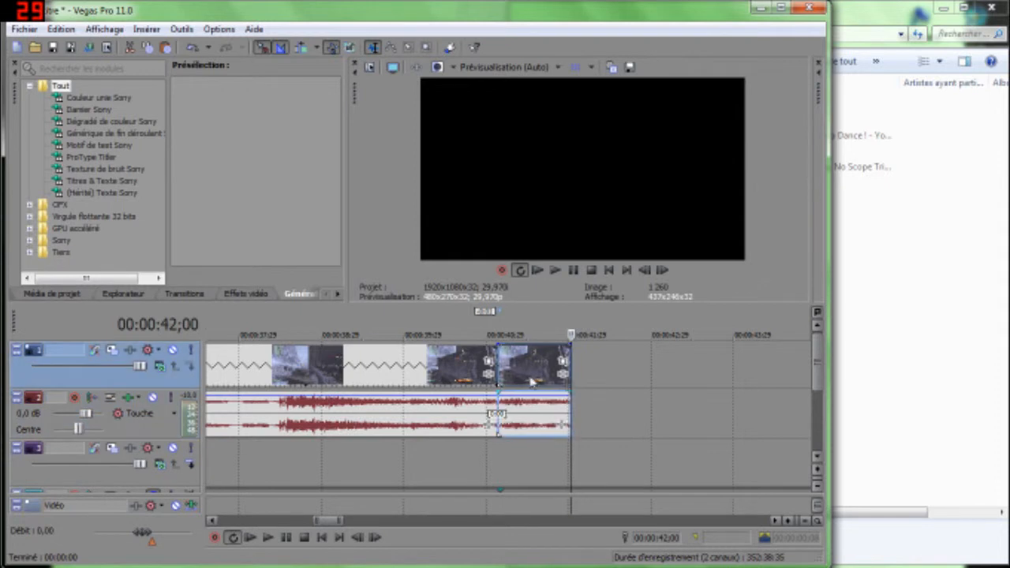
{"action": "left_click", "coordinate": [495, 475]}
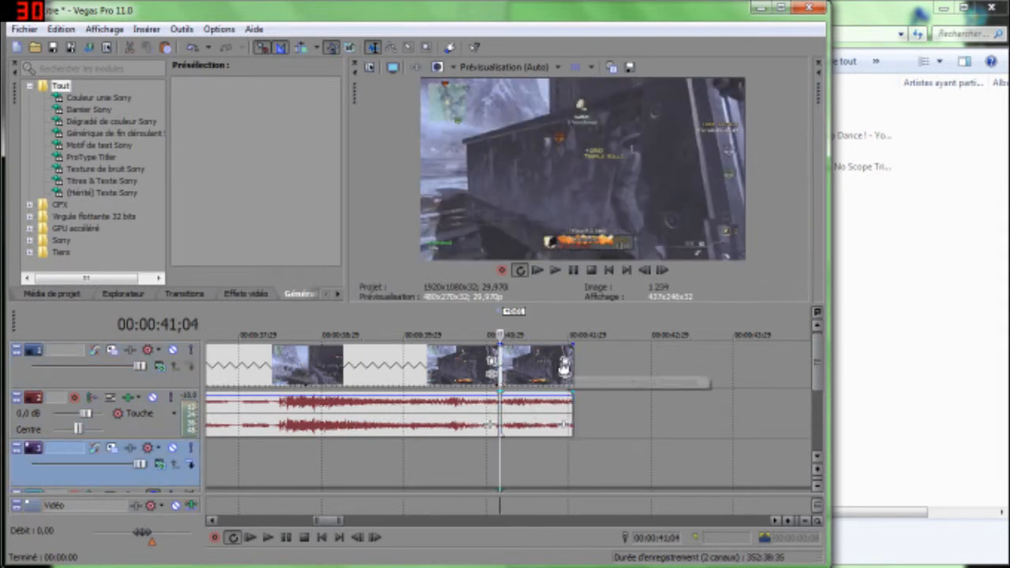
Open Pan/Crop for the short final piece, maximize the main window, and enlarge the effects window and its crop view.
{"action": "left_click", "coordinate": [565, 362]}
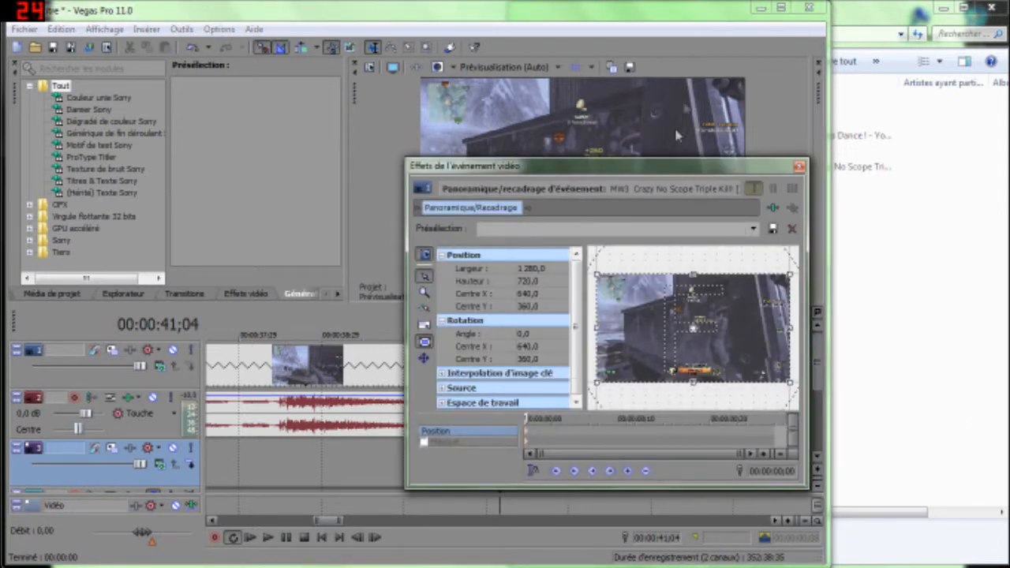
{"action": "left_click_drag", "start_coordinate": [654, 22], "coordinate": [731, 21]}
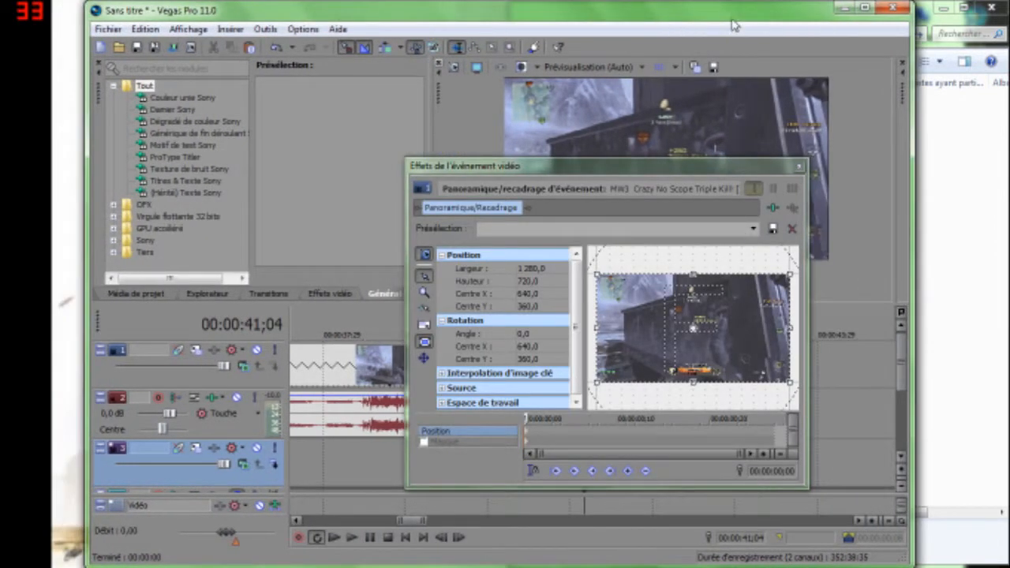
{"action": "double_click", "coordinate": [732, 20]}
{"action": "double_click", "coordinate": [559, 60]}
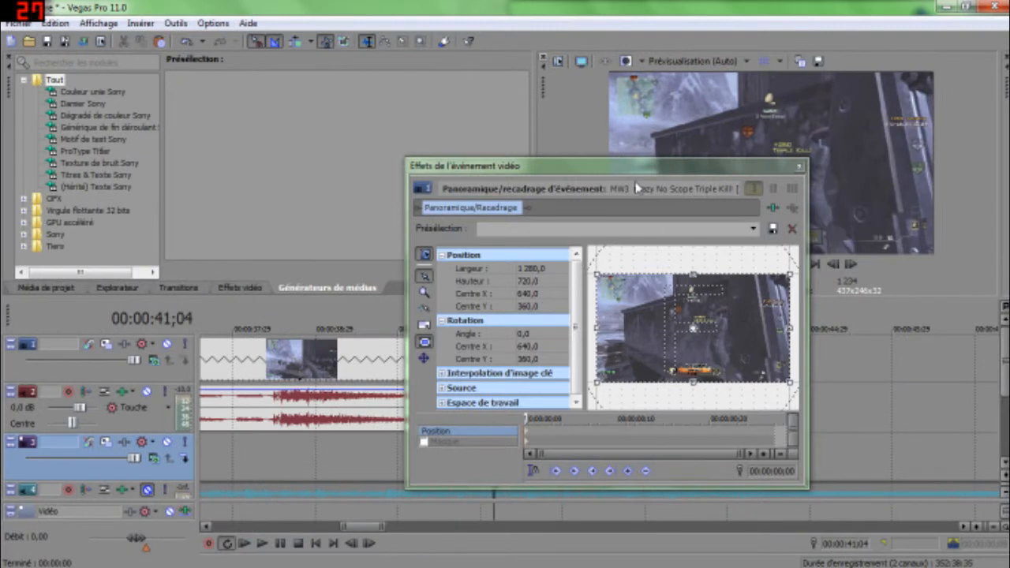
{"action": "left_click_drag", "start_coordinate": [635, 166], "coordinate": [619, 152]}
{"action": "left_click_drag", "start_coordinate": [786, 470], "coordinate": [965, 549]}
{"action": "scroll", "coordinate": [805, 340], "scroll_direction": "up", "scroll_amount": 5}
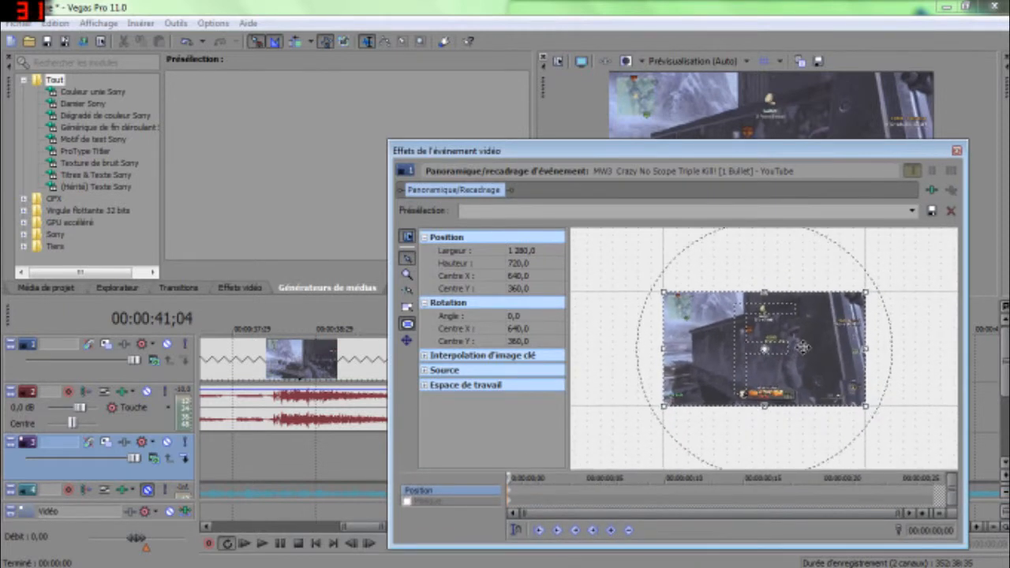
{"action": "scroll", "coordinate": [839, 383], "scroll_direction": "up", "scroll_amount": 1}
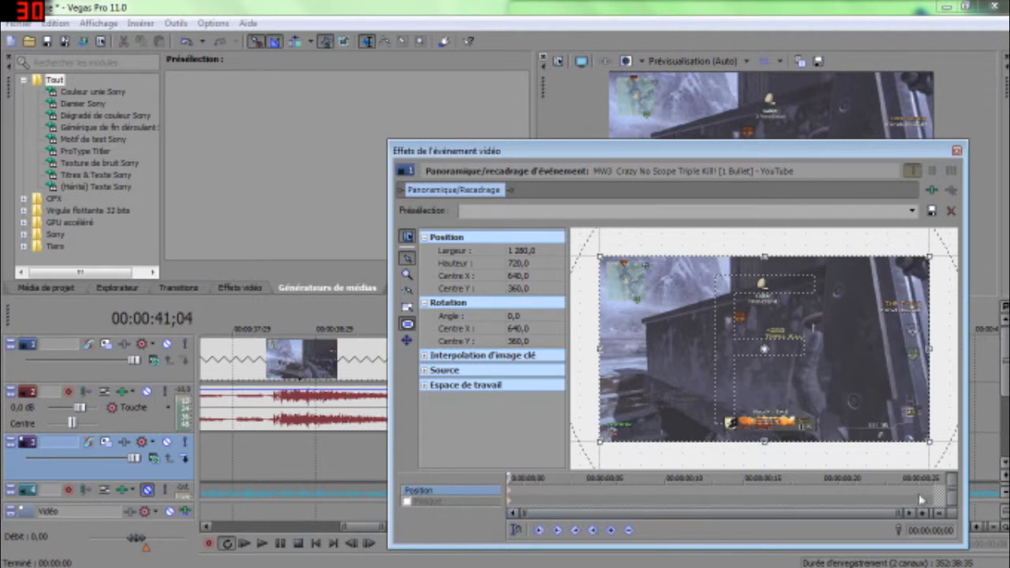
{"action": "left_click_drag", "start_coordinate": [759, 158], "coordinate": [216, 392]}
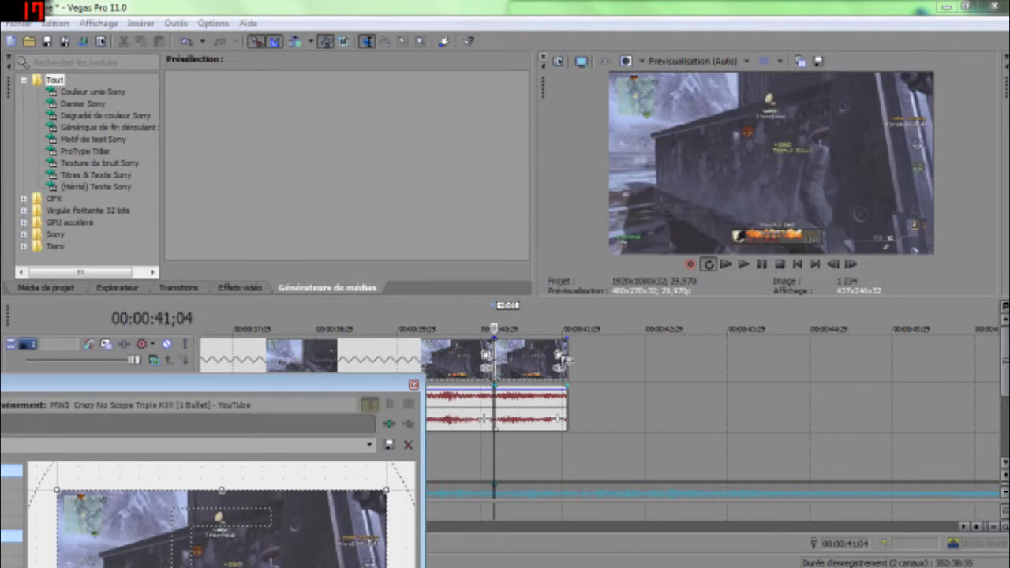
{"action": "left_click_drag", "start_coordinate": [375, 385], "coordinate": [833, 136]}
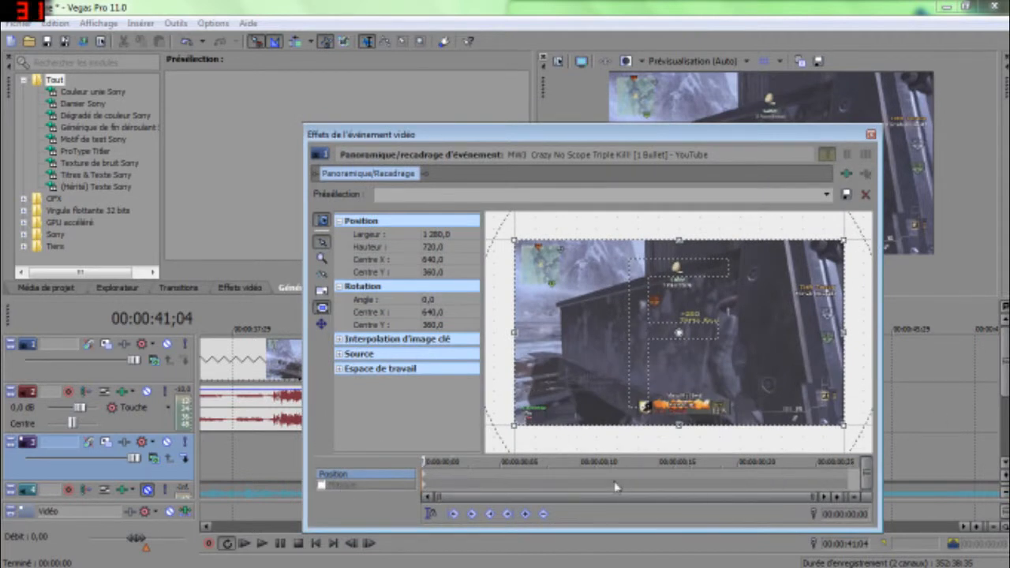
Scrub through the piece's pan/crop timeline and add a position keyframe at 00:00:00;05 by nudging the rotation centre X to about 642.9.
{"action": "left_click_drag", "start_coordinate": [424, 461], "coordinate": [816, 462]}
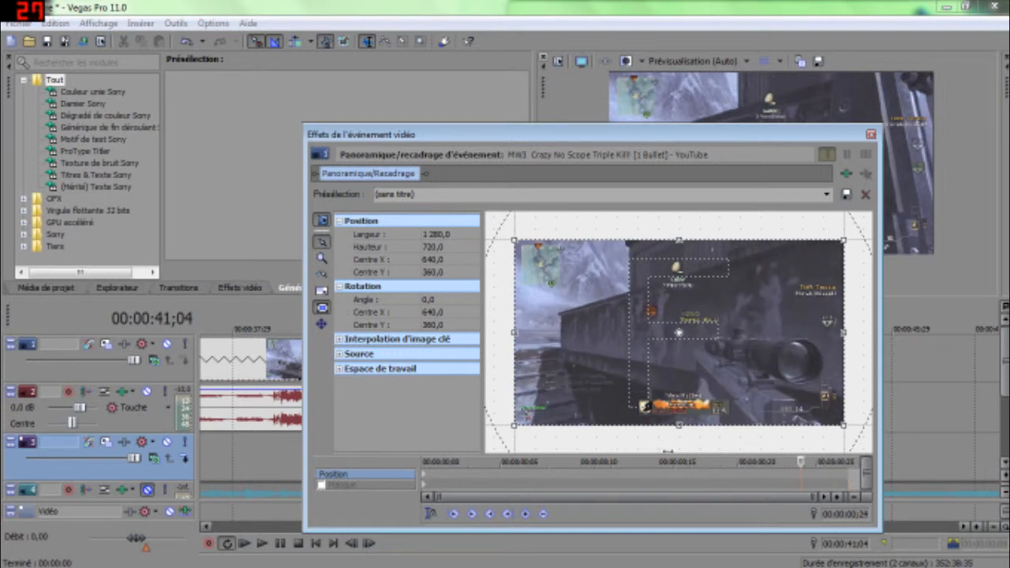
{"action": "left_click", "coordinate": [546, 461]}
{"action": "left_click_drag", "start_coordinate": [547, 461], "coordinate": [423, 462]}
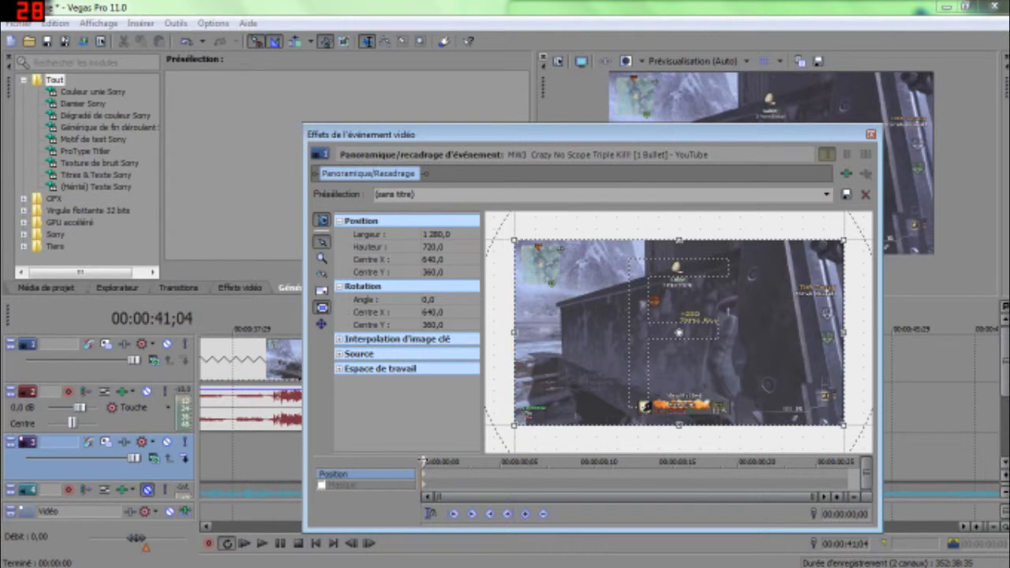
{"action": "left_click_drag", "start_coordinate": [423, 461], "coordinate": [498, 462]}
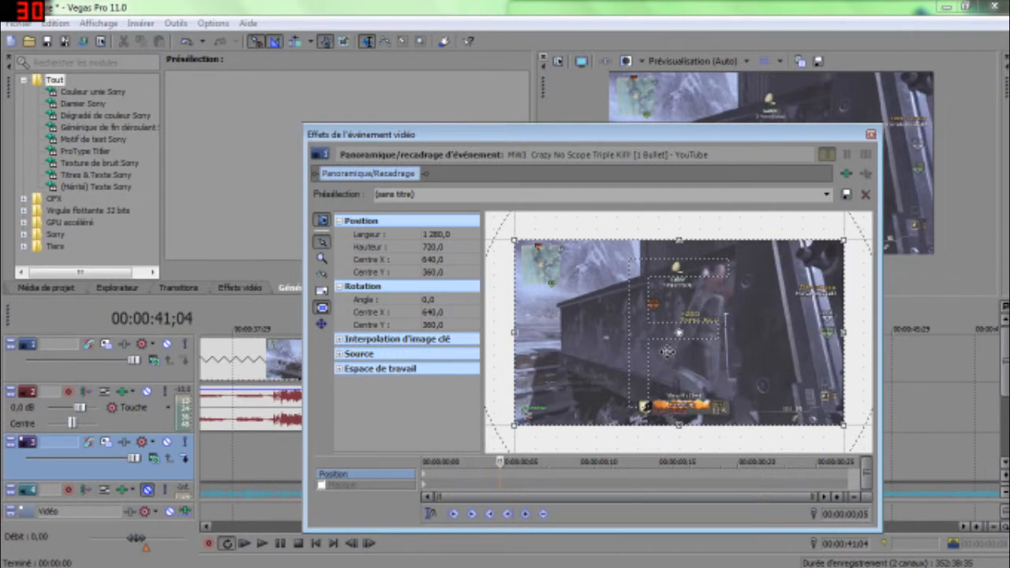
{"action": "left_click_drag", "start_coordinate": [677, 332], "coordinate": [679, 332]}
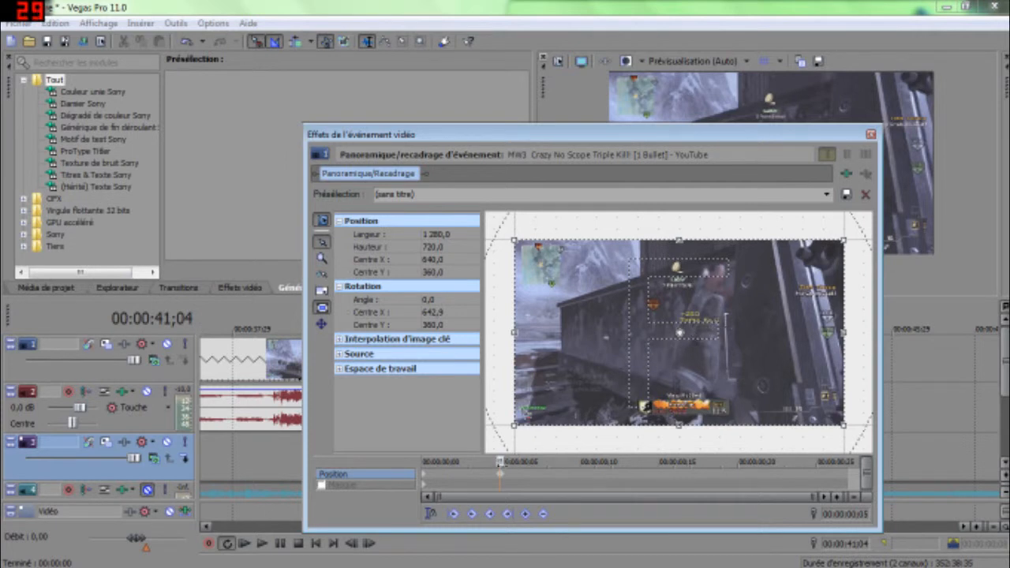
At 00:00:00;12, shrink the crop frame to about 344 by 125 around the kill text, centred at about 706, 314.
{"action": "left_click_drag", "start_coordinate": [514, 473], "coordinate": [597, 476]}
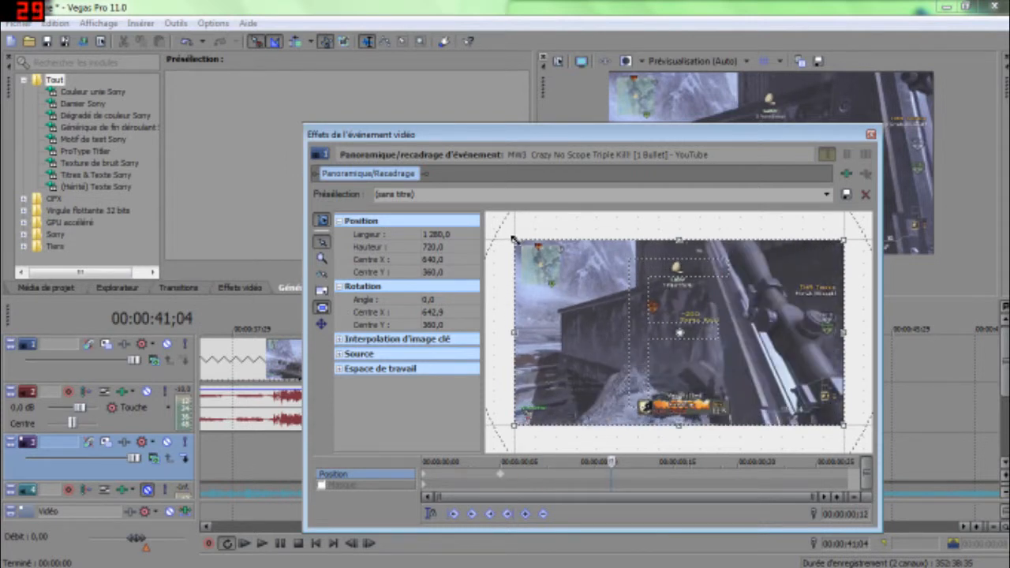
{"action": "left_click_drag", "start_coordinate": [514, 239], "coordinate": [614, 309]}
{"action": "left_click_drag", "start_coordinate": [676, 333], "coordinate": [659, 319]}
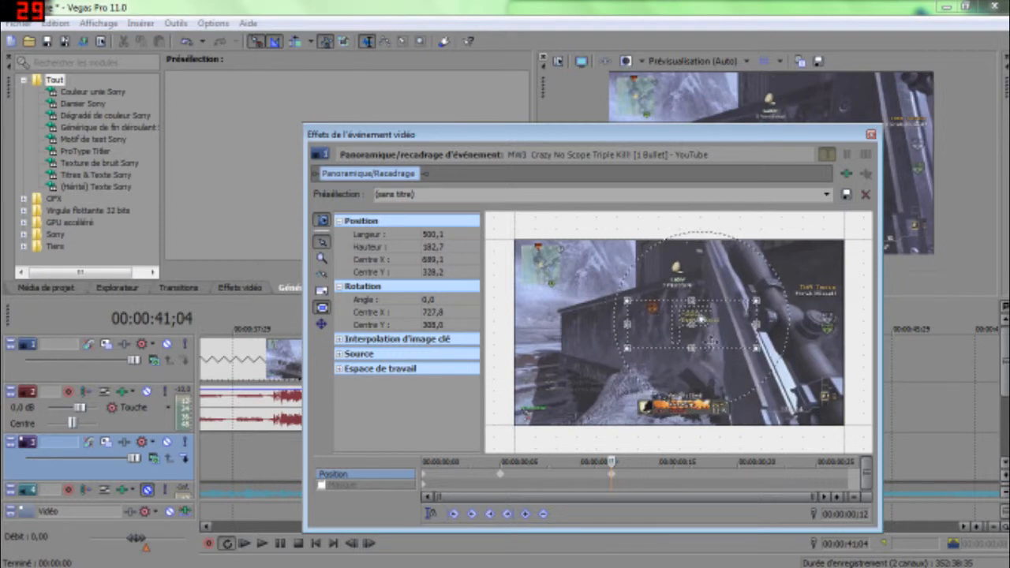
{"action": "left_click_drag", "start_coordinate": [669, 319], "coordinate": [654, 305]}
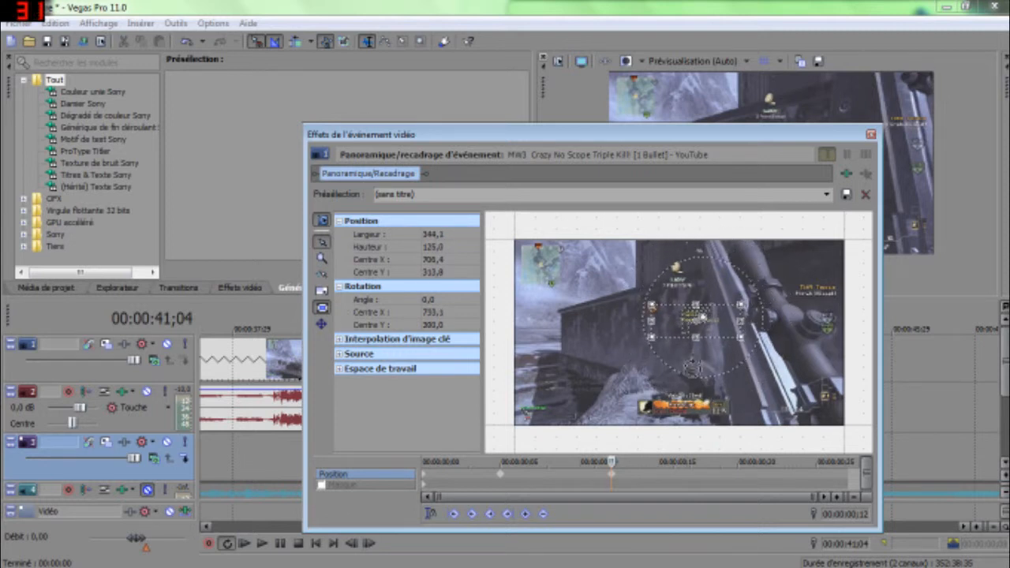
Move the crop frame's centre to about 689, 311 at 00:00:00;17 and enlarge the frame to about 1165 by 593 at 00:00:00;25.
{"action": "left_click", "coordinate": [691, 479]}
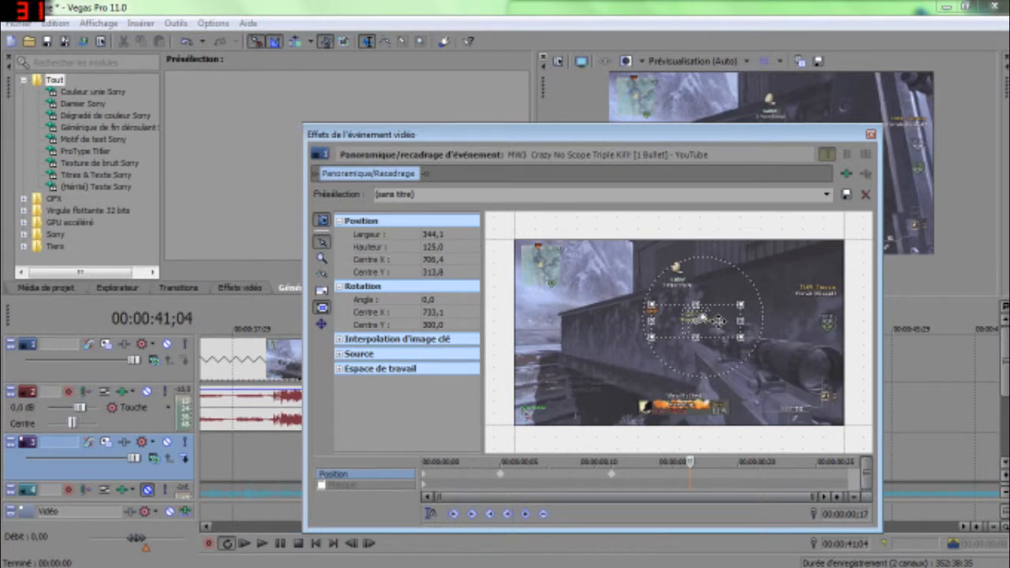
{"action": "right_click", "coordinate": [720, 325]}
{"action": "left_click_drag", "start_coordinate": [714, 325], "coordinate": [713, 319]}
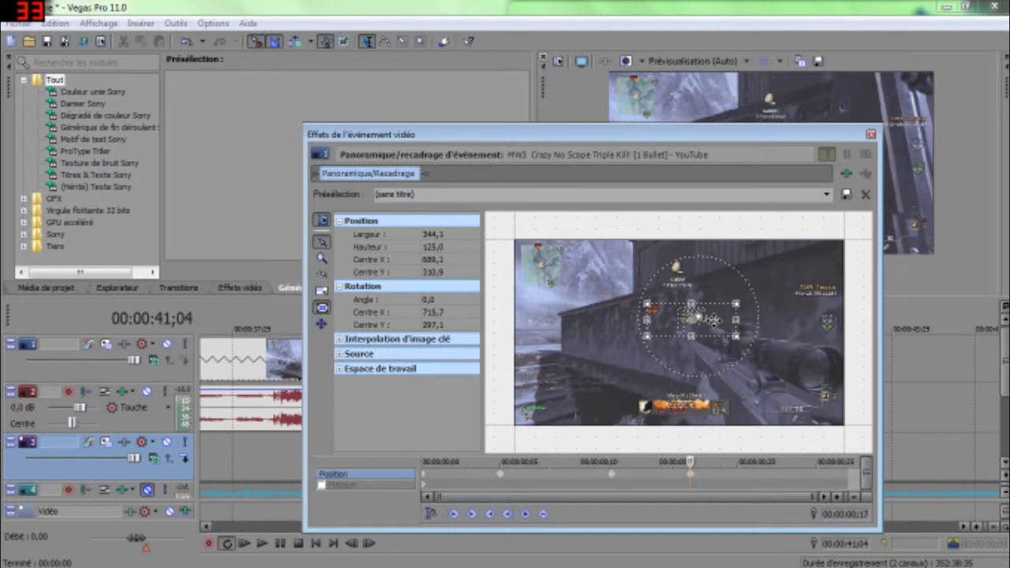
{"action": "left_click", "coordinate": [817, 478]}
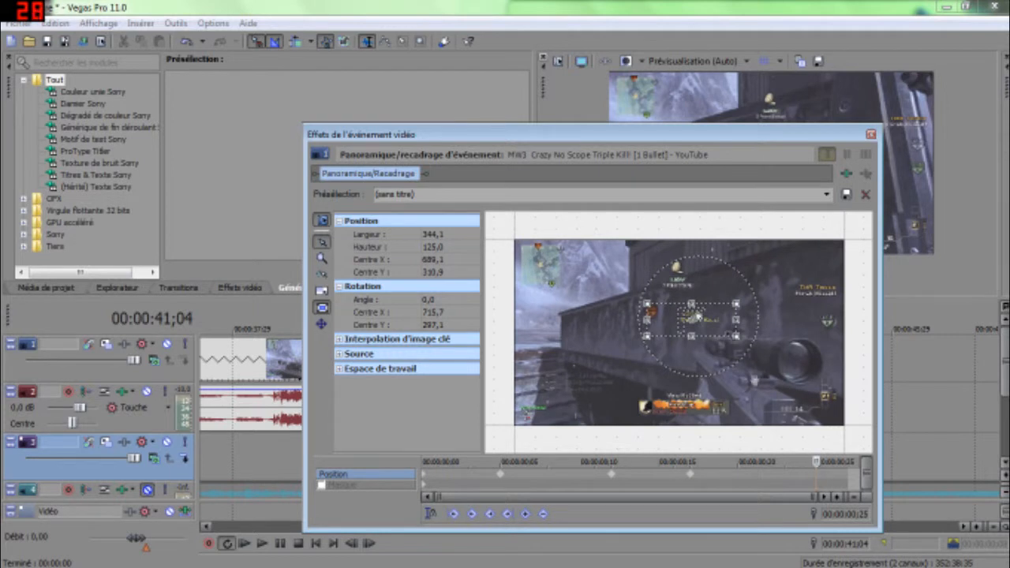
{"action": "left_click_drag", "start_coordinate": [734, 302], "coordinate": [838, 242]}
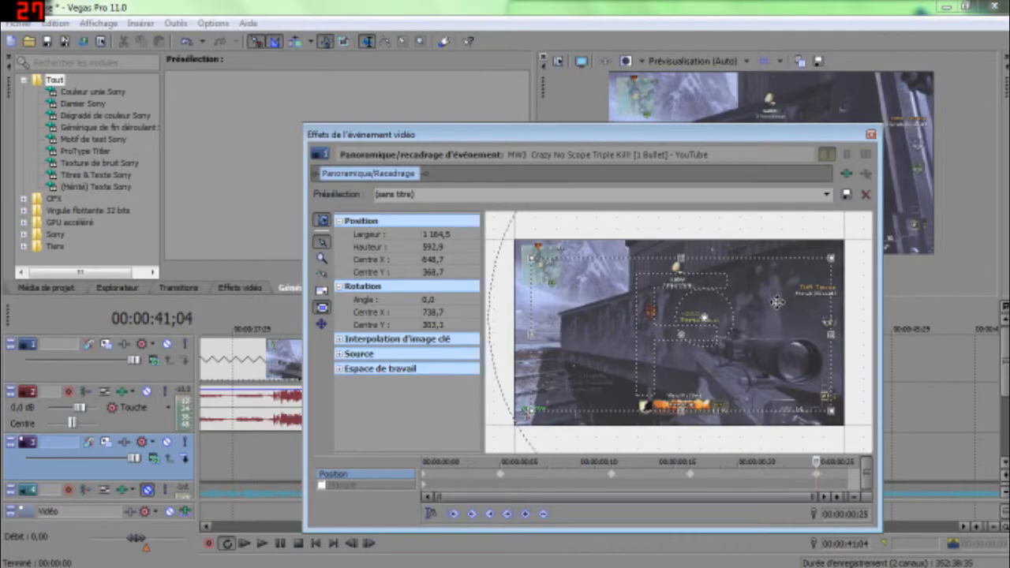
Enlarge the crop frame at 00:00:00;25 to about 1274 wide, centred near 643, 357, and close the effects window.
{"action": "left_click_drag", "start_coordinate": [788, 302], "coordinate": [842, 242]}
{"action": "left_click_drag", "start_coordinate": [816, 273], "coordinate": [811, 294]}
{"action": "left_click_drag", "start_coordinate": [823, 256], "coordinate": [847, 241]}
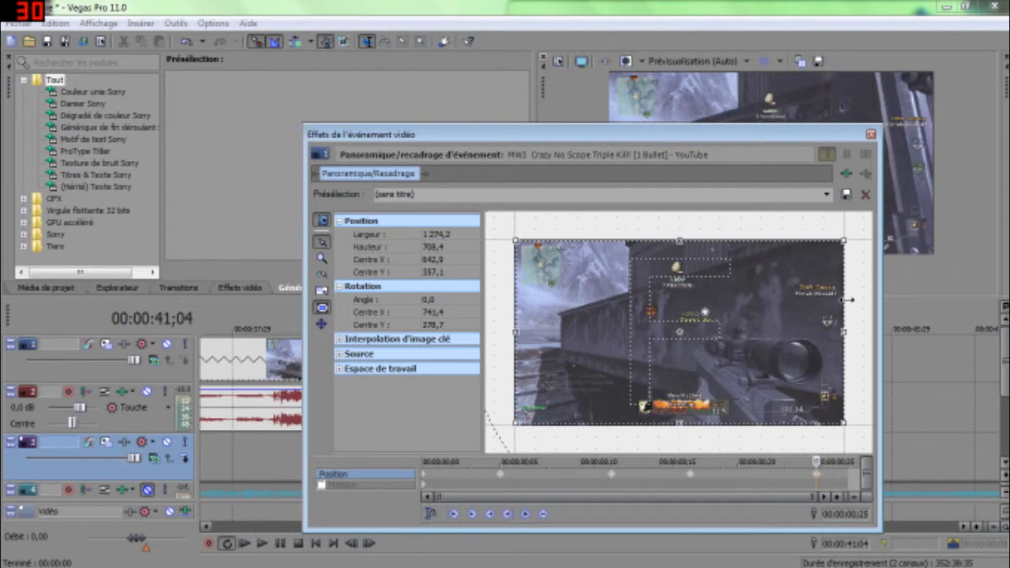
{"action": "left_click", "coordinate": [870, 134]}
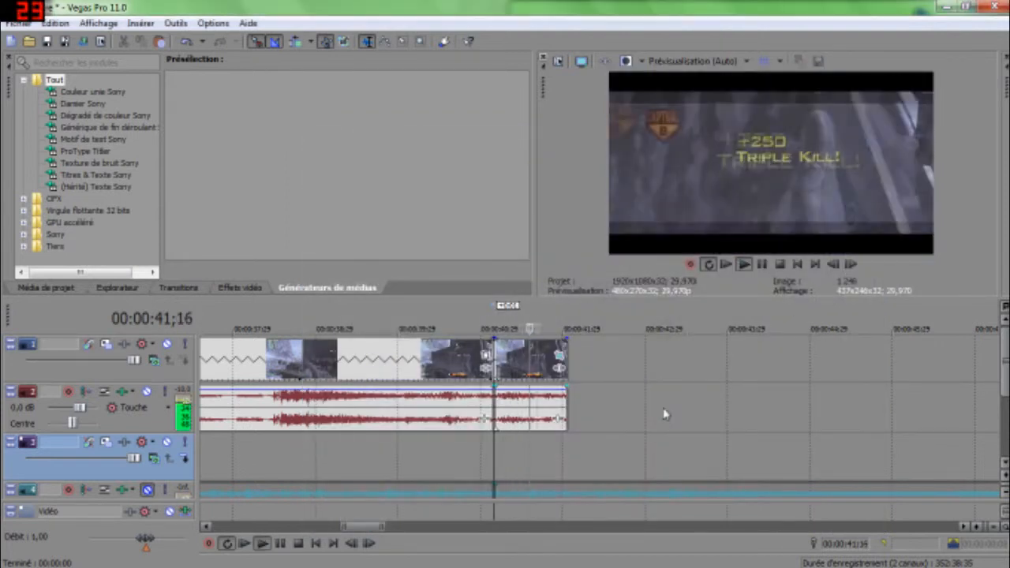
Extend the short final piece to nearly twice its length and preview it from 00:00:41;04.
{"action": "key", "text": "space"}
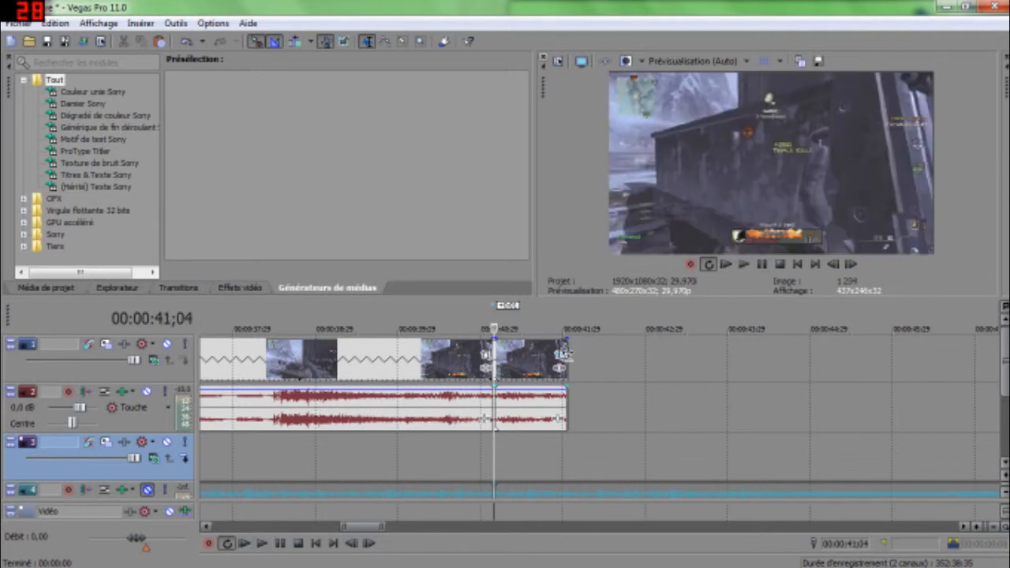
{"action": "left_click_drag", "start_coordinate": [565, 355], "coordinate": [632, 364]}
{"action": "key", "text": "space"}
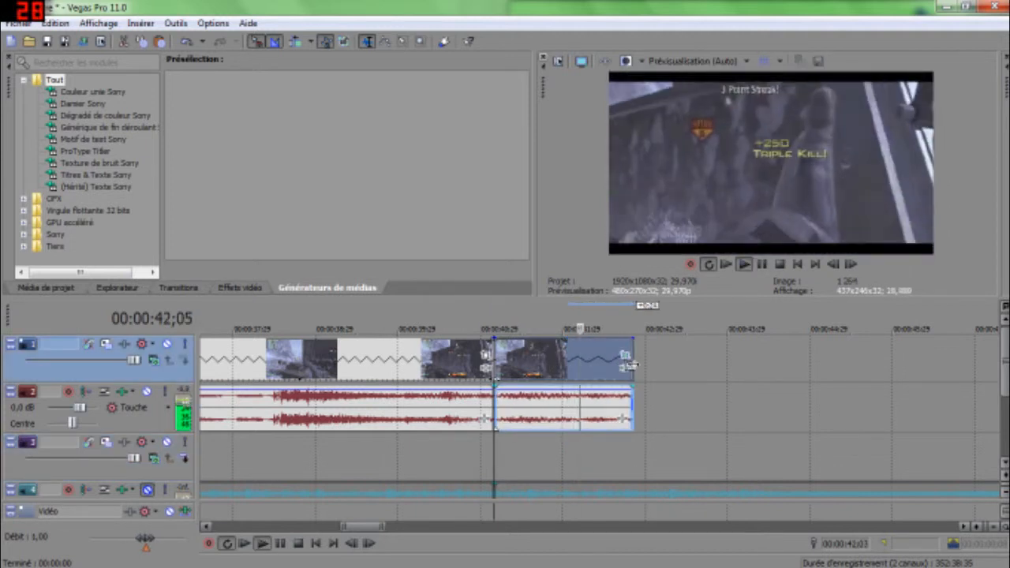
{"action": "key", "text": "space"}
Place the playhead at 00:00:42;01, where the extended final piece's footage starts to repeat.
{"action": "left_click", "coordinate": [597, 412]}
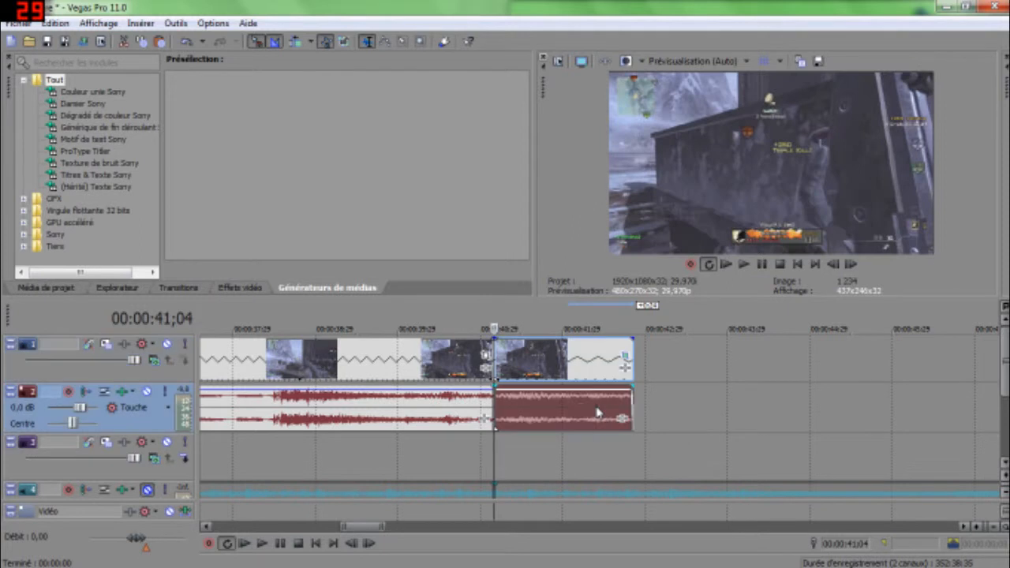
{"action": "left_click", "coordinate": [597, 411]}
{"action": "left_click", "coordinate": [655, 411]}
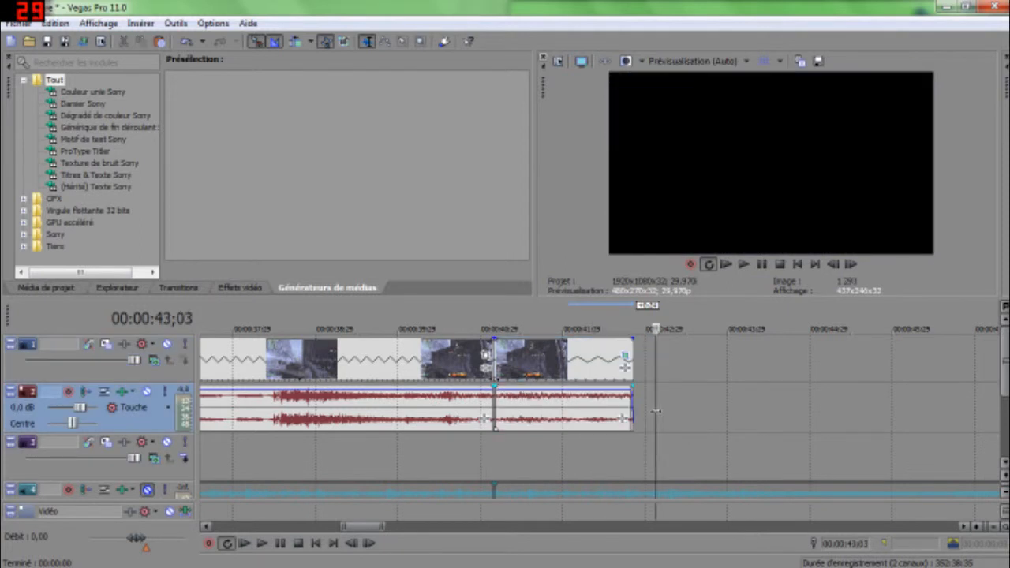
{"action": "left_click_drag", "start_coordinate": [566, 368], "coordinate": [568, 368]}
{"action": "left_click", "coordinate": [546, 444]}
{"action": "left_click", "coordinate": [568, 377]}
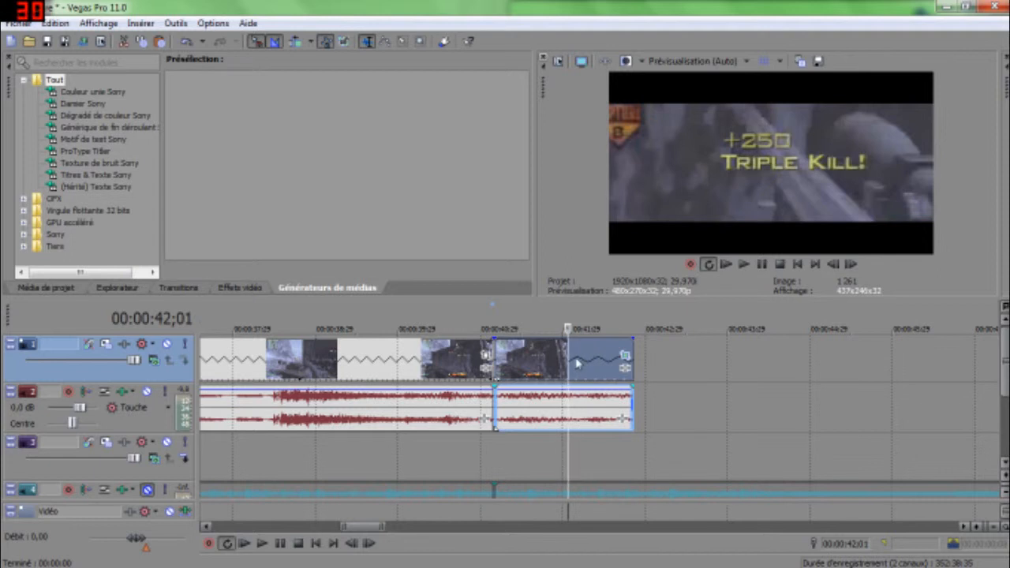
Remove the extended final video piece from its group and delete its audio.
{"action": "right_click", "coordinate": [575, 362]}
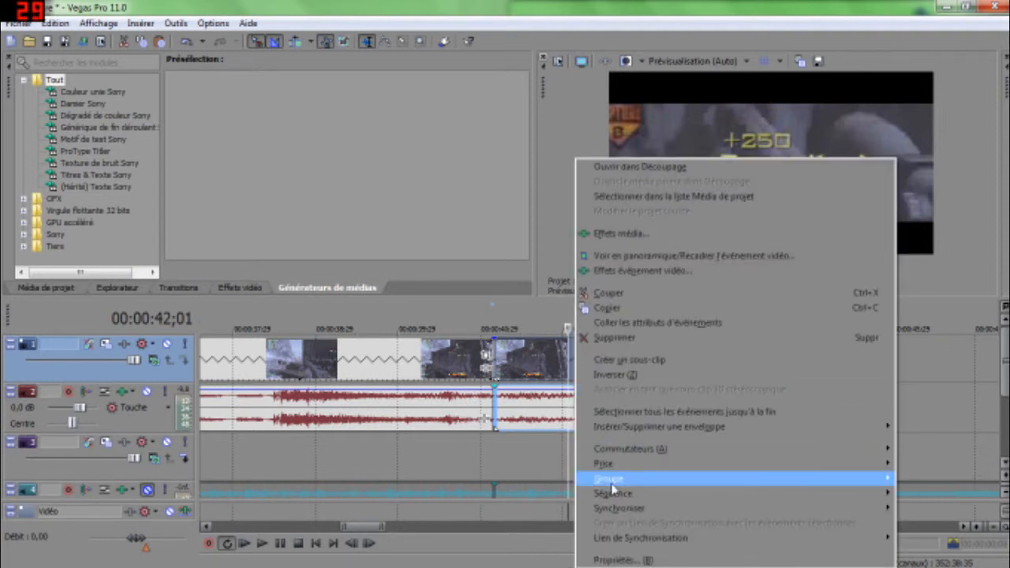
{"action": "mouse_move", "coordinate": [612, 481]}
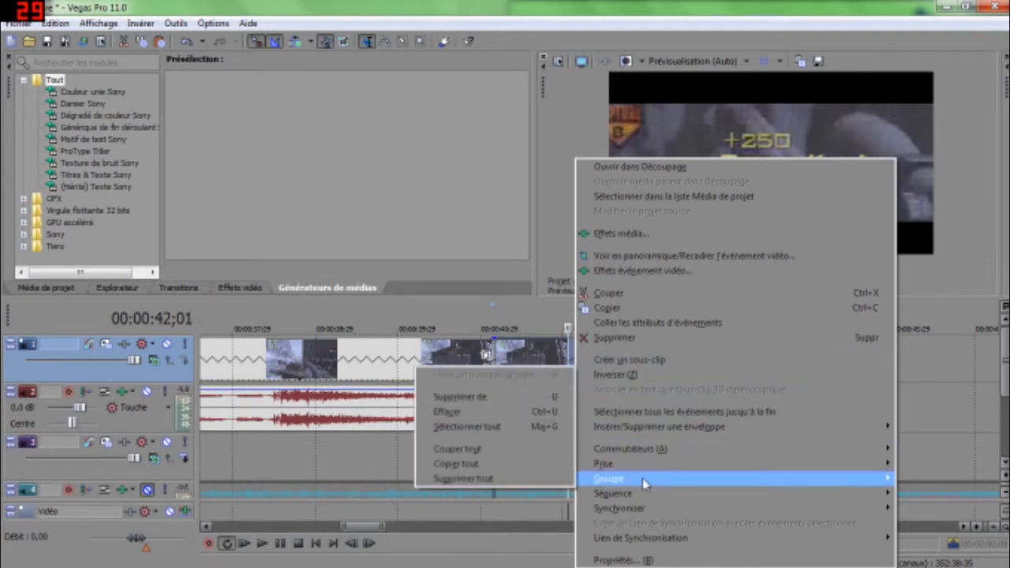
{"action": "left_click", "coordinate": [530, 403]}
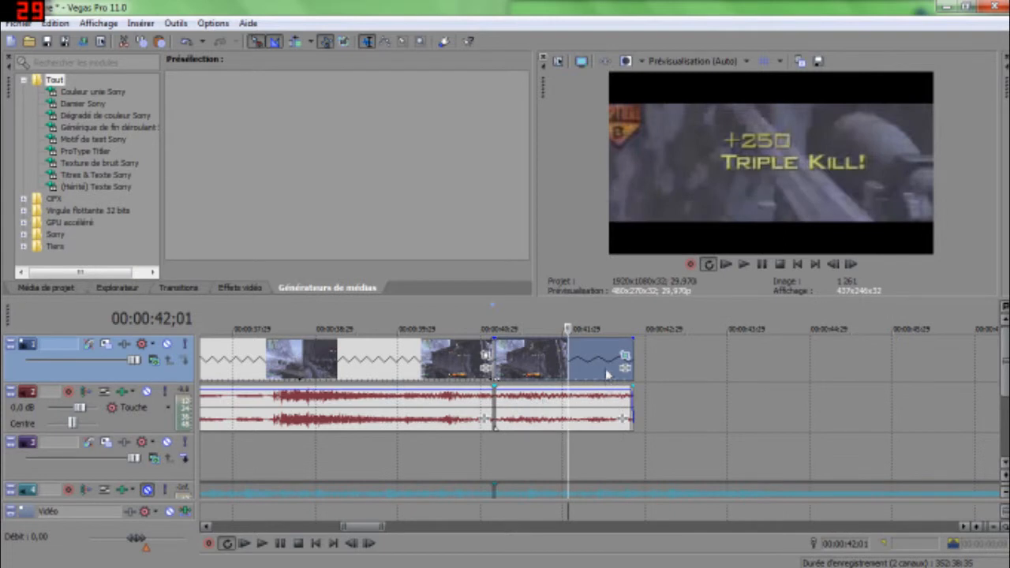
{"action": "left_click_drag", "start_coordinate": [616, 357], "coordinate": [589, 371]}
{"action": "left_click", "coordinate": [586, 407]}
{"action": "key", "text": "Delete"}
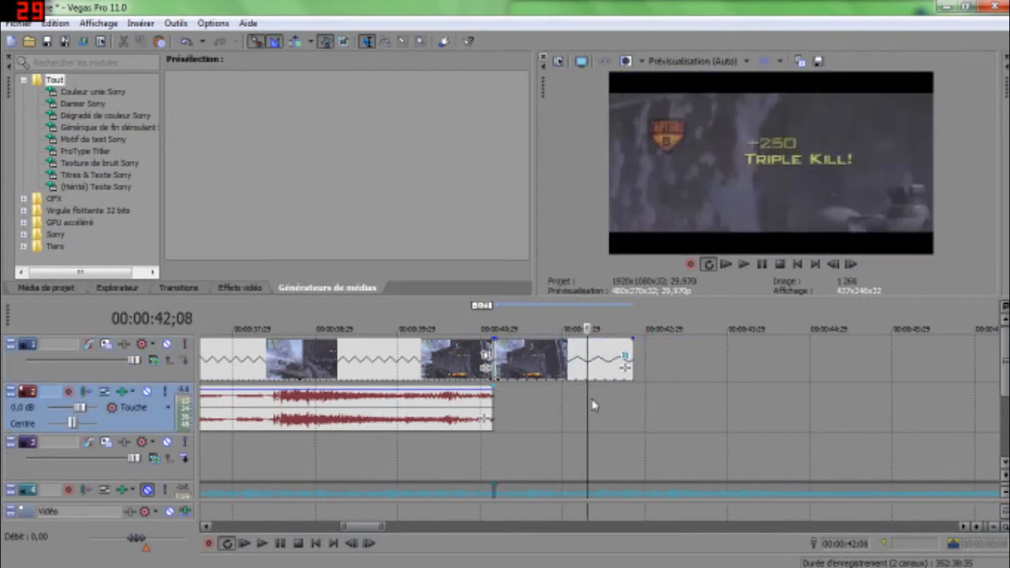
Lengthen the final video piece to about 00:00:43;02, playing it back from 00:00:41;04 to check the zoom.
{"action": "left_click", "coordinate": [497, 452]}
{"action": "key", "text": "space"}
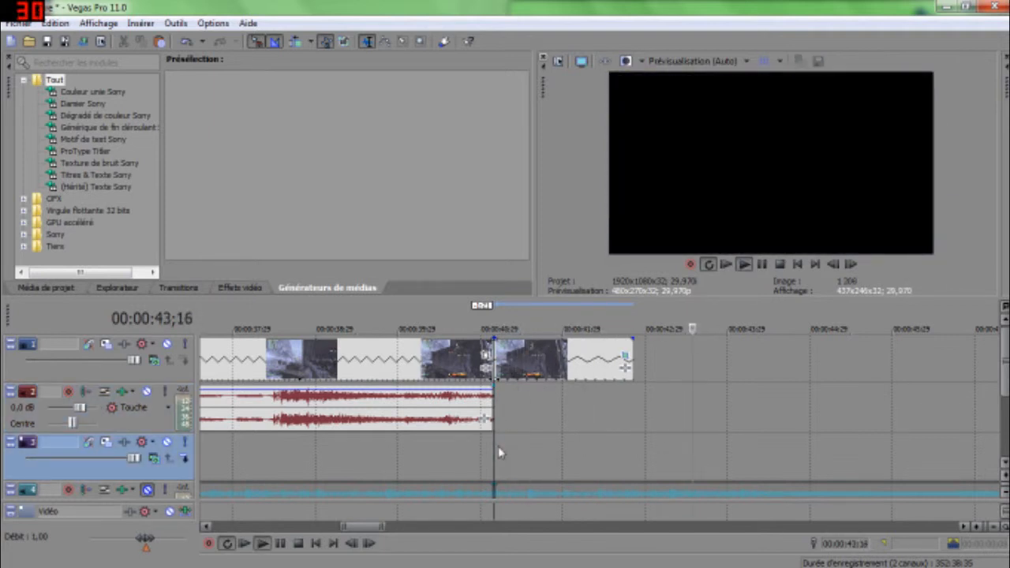
{"action": "key", "text": "space"}
{"action": "key", "text": "space"}
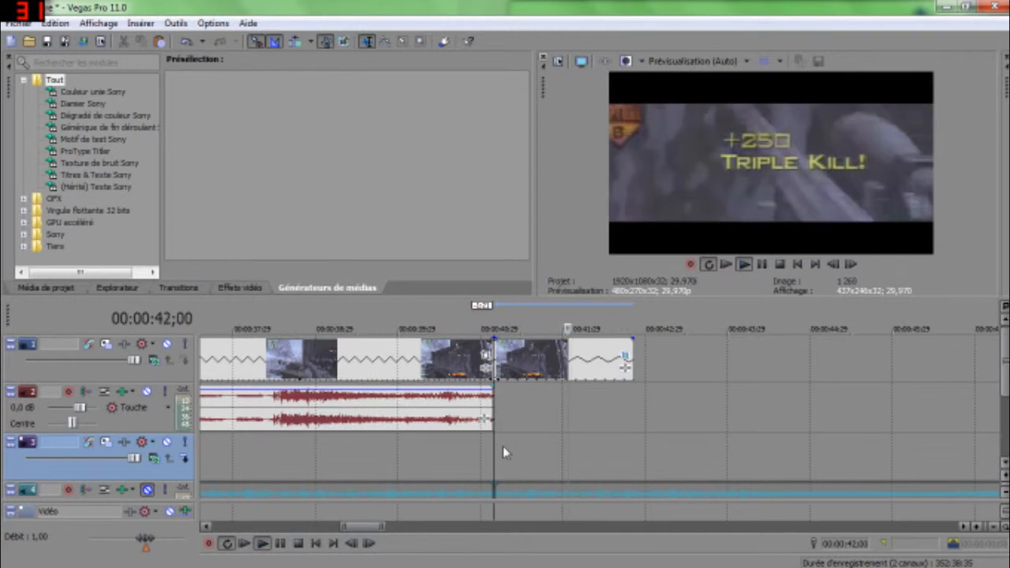
{"action": "key", "text": "space"}
{"action": "left_click_drag", "start_coordinate": [630, 360], "coordinate": [730, 367]}
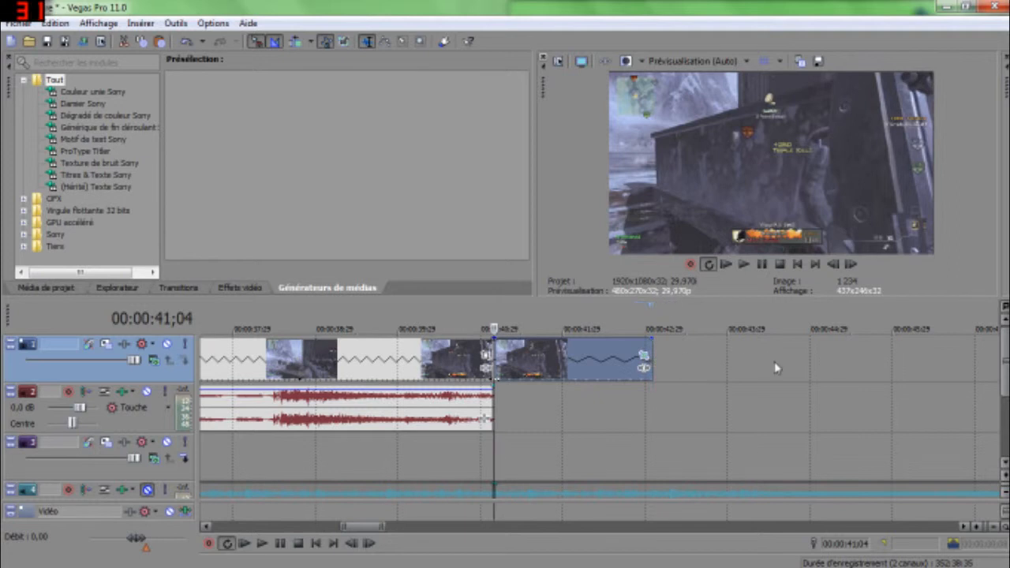
{"action": "key", "text": "space"}
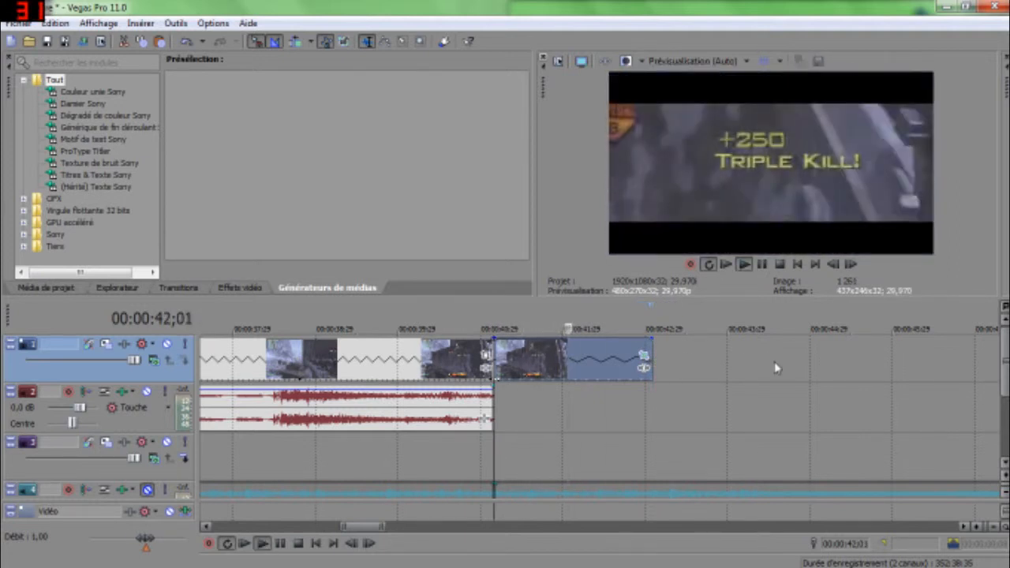
{"action": "key", "text": "space"}
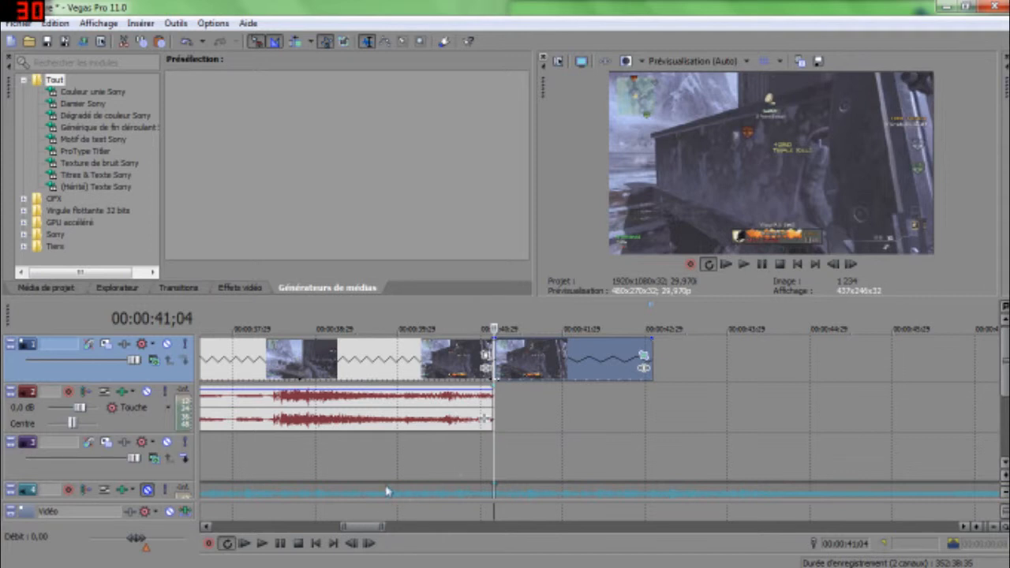
Copy the third clip, which contains 00:00:20;09, and paste the duplicate at 00:00:43;02.
{"action": "scroll", "coordinate": [385, 476], "scroll_direction": "down", "scroll_amount": 2}
{"action": "scroll", "coordinate": [385, 475], "scroll_direction": "down", "scroll_amount": 4}
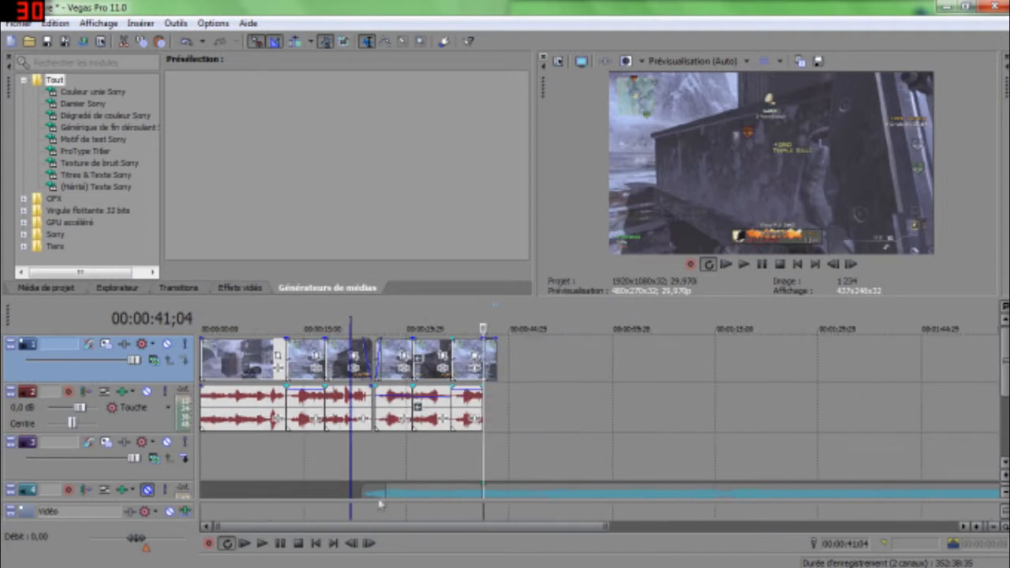
{"action": "left_click", "coordinate": [340, 362]}
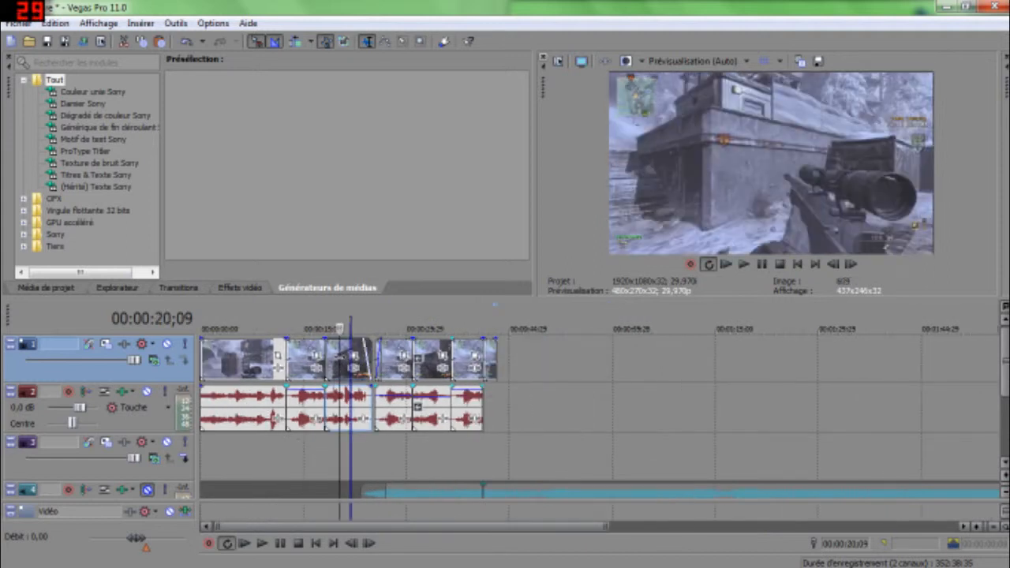
{"action": "left_click", "coordinate": [497, 366]}
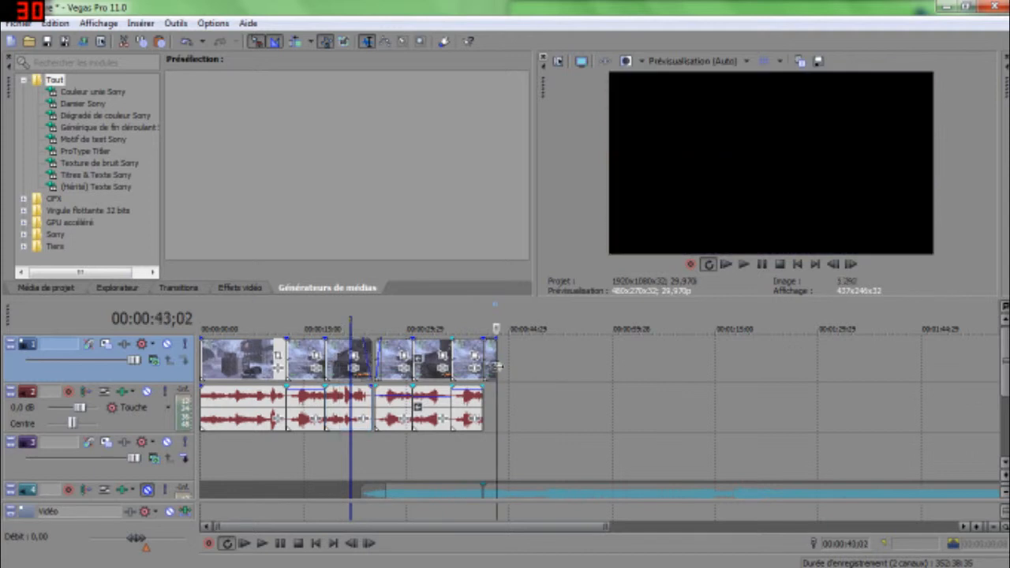
{"action": "key", "text": "ctrl+v"}
Remove the pasted clip from its group and delete its audio, keeping the video.
{"action": "right_click", "coordinate": [500, 419]}
{"action": "mouse_move", "coordinate": [575, 313]}
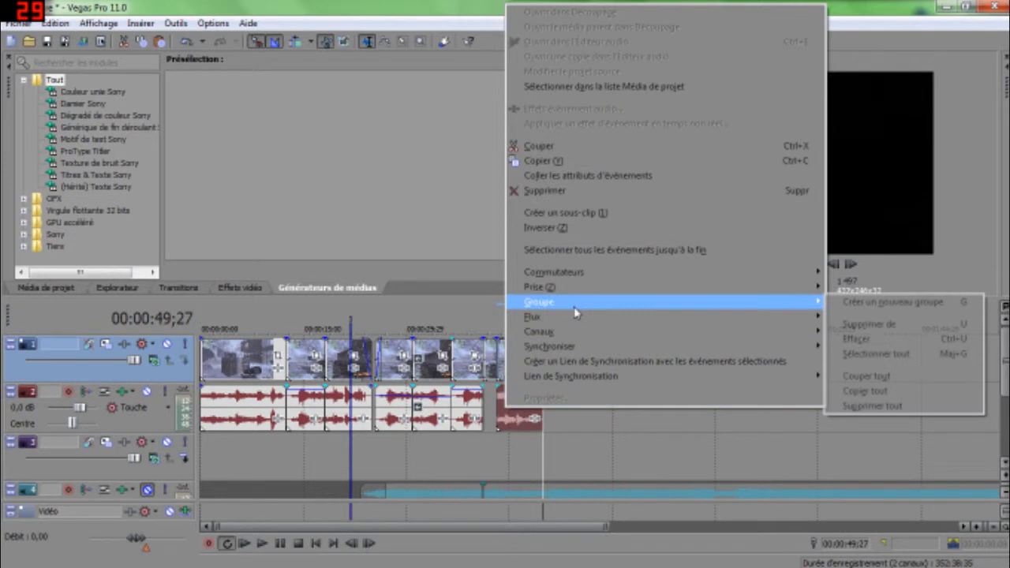
{"action": "left_click", "coordinate": [883, 325]}
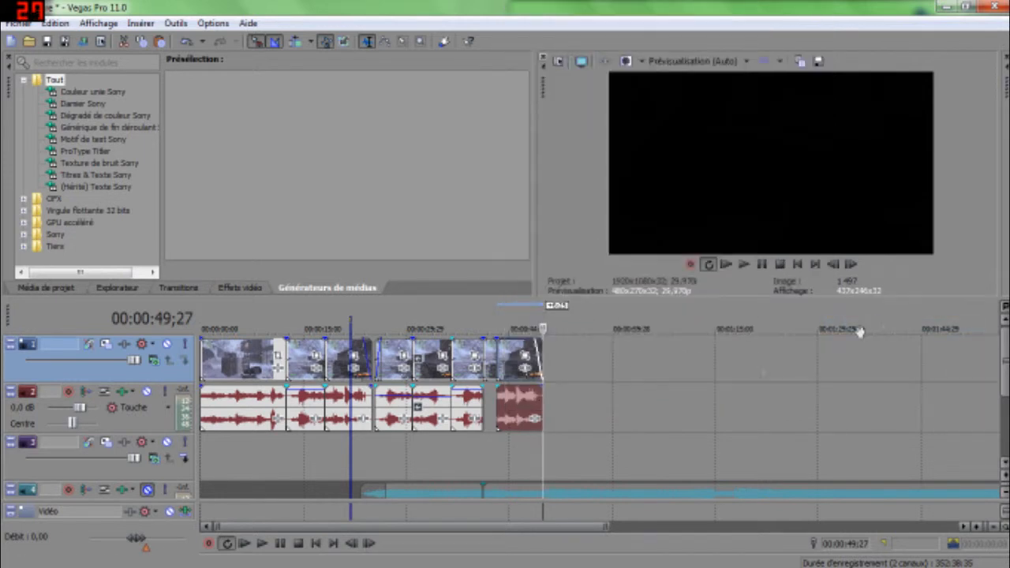
{"action": "mouse_move", "coordinate": [512, 415]}
{"action": "left_mouse_down"}
{"action": "mouse_move", "coordinate": [598, 416]}
{"action": "mouse_move", "coordinate": [523, 408]}
{"action": "left_mouse_up"}
{"action": "right_click", "coordinate": [523, 408]}
{"action": "mouse_move", "coordinate": [551, 456]}
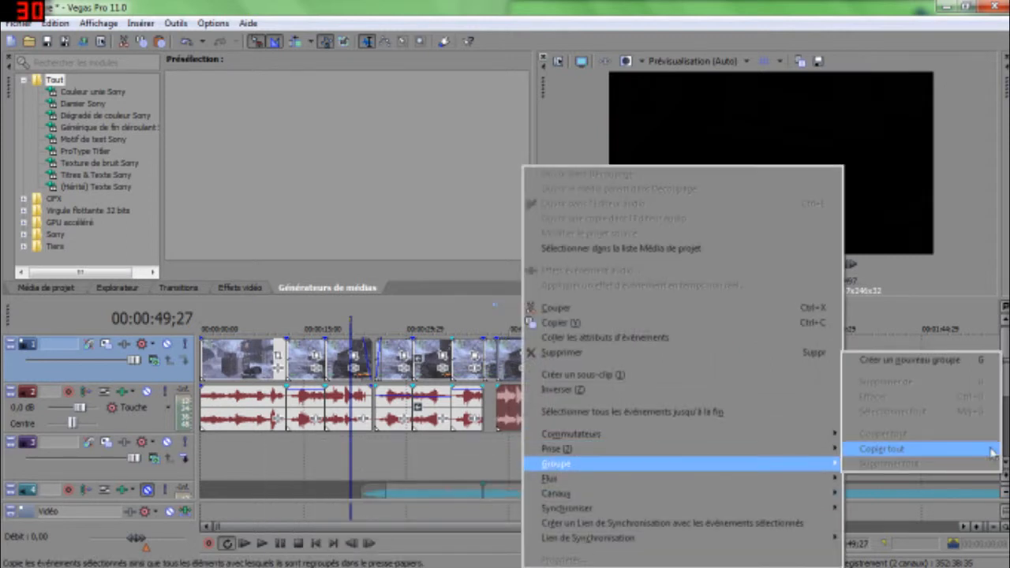
{"action": "left_click", "coordinate": [497, 451]}
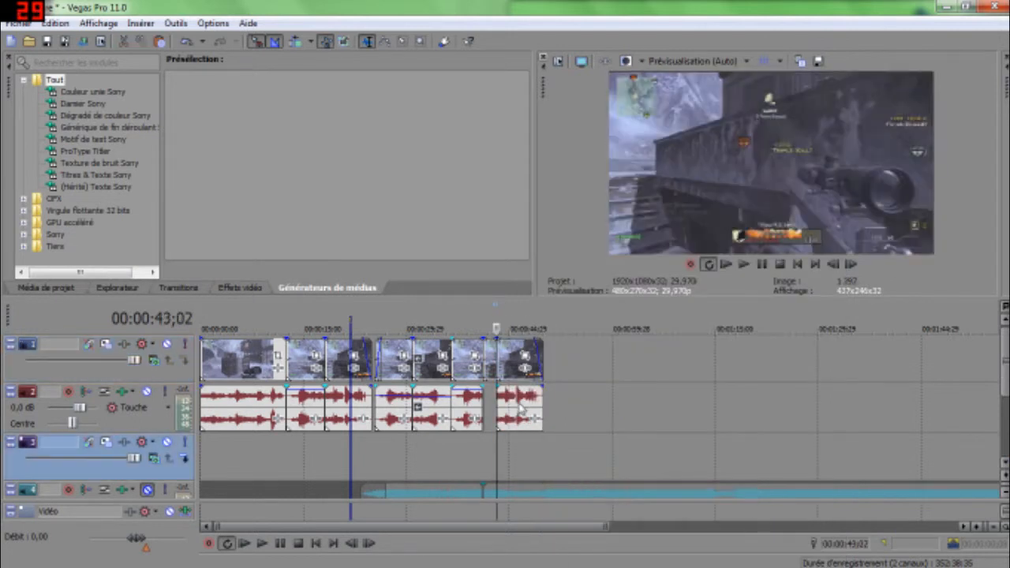
{"action": "left_click_drag", "start_coordinate": [520, 408], "coordinate": [578, 410]}
{"action": "key", "text": "Delete"}
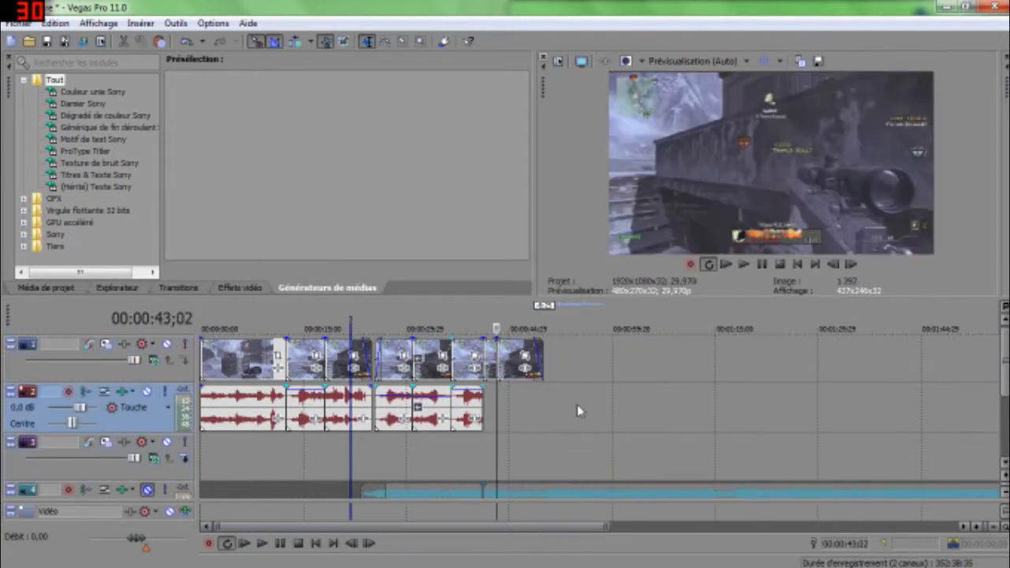
Mute the game audio on track 2 and play the montage from 00:00:33;24.
{"action": "left_click", "coordinate": [432, 454]}
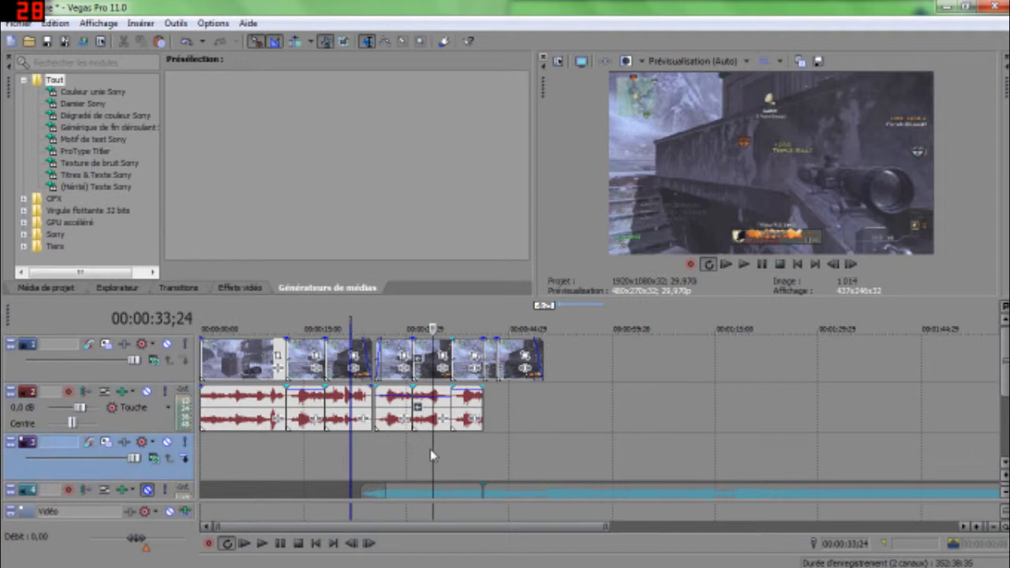
{"action": "key", "text": "space"}
{"action": "key", "text": "space"}
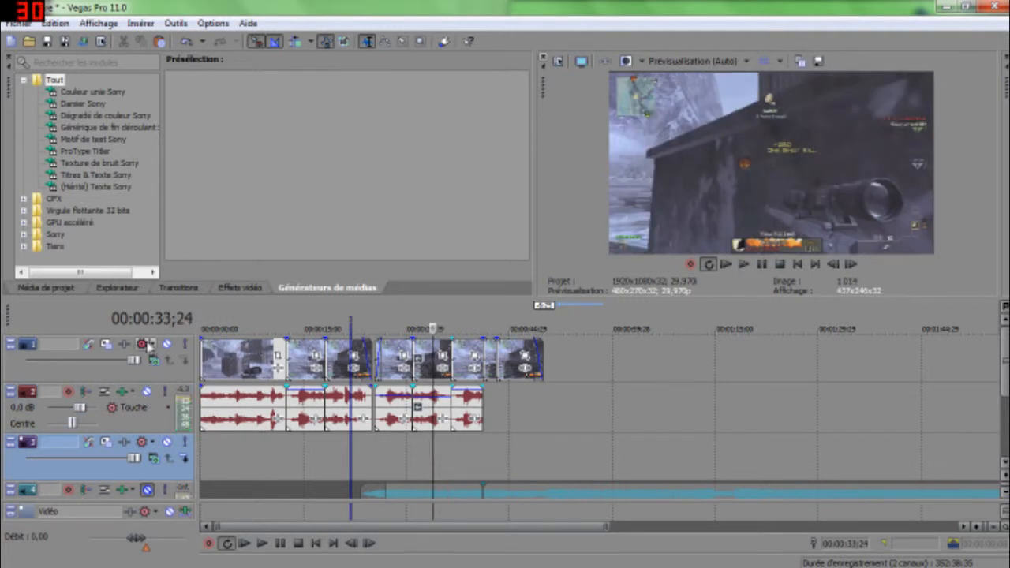
{"action": "left_click", "coordinate": [145, 392]}
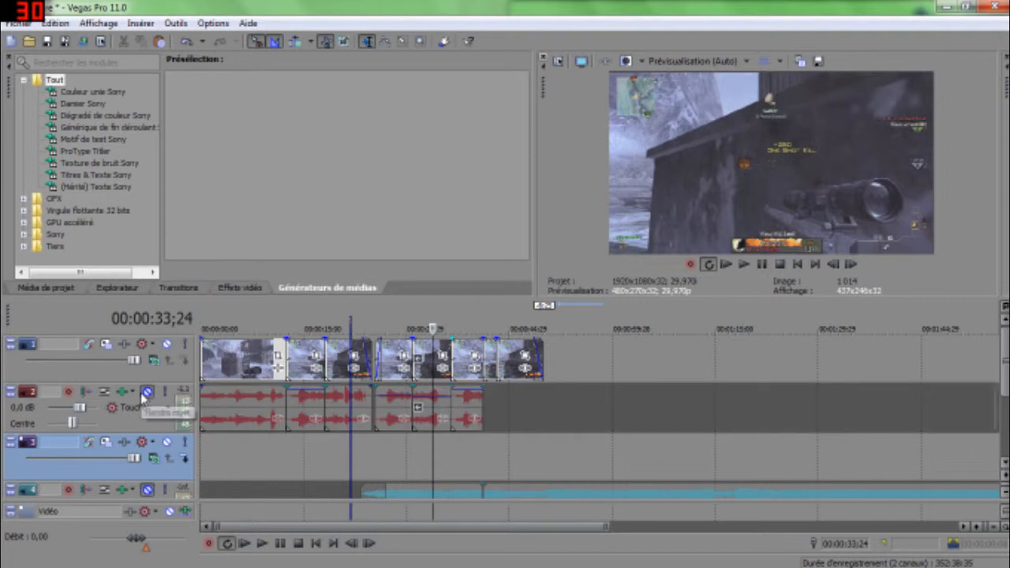
{"action": "key", "text": "space"}
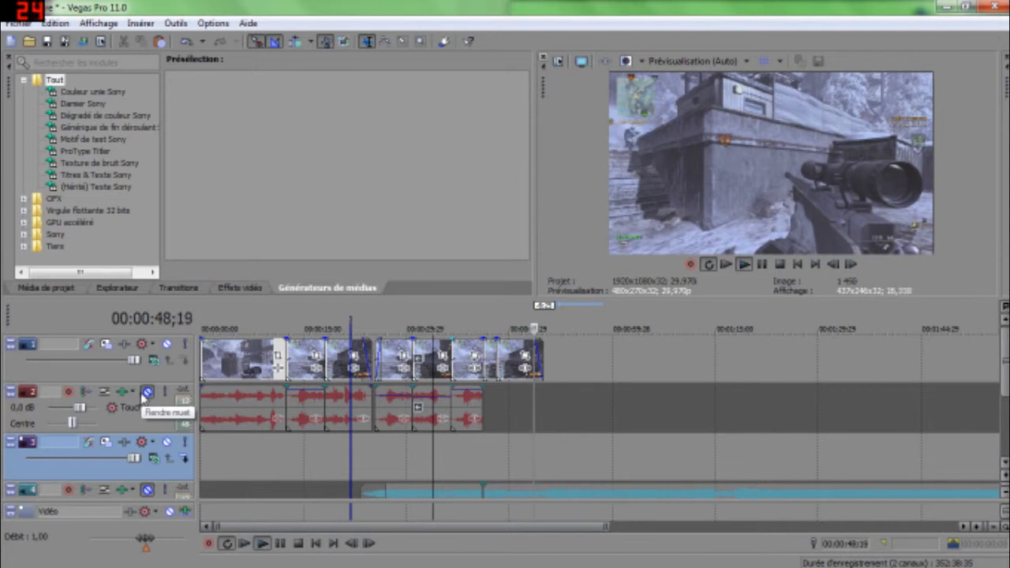
{"action": "key", "text": "space"}
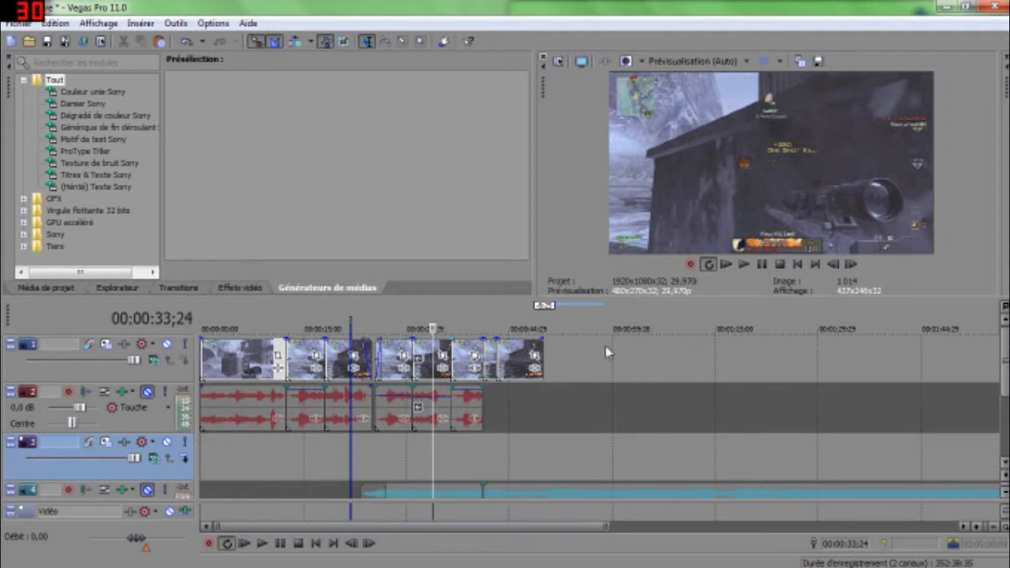
Split the background music at the end of the pasted video clip and delete the remainder beyond it.
{"action": "left_click", "coordinate": [496, 394]}
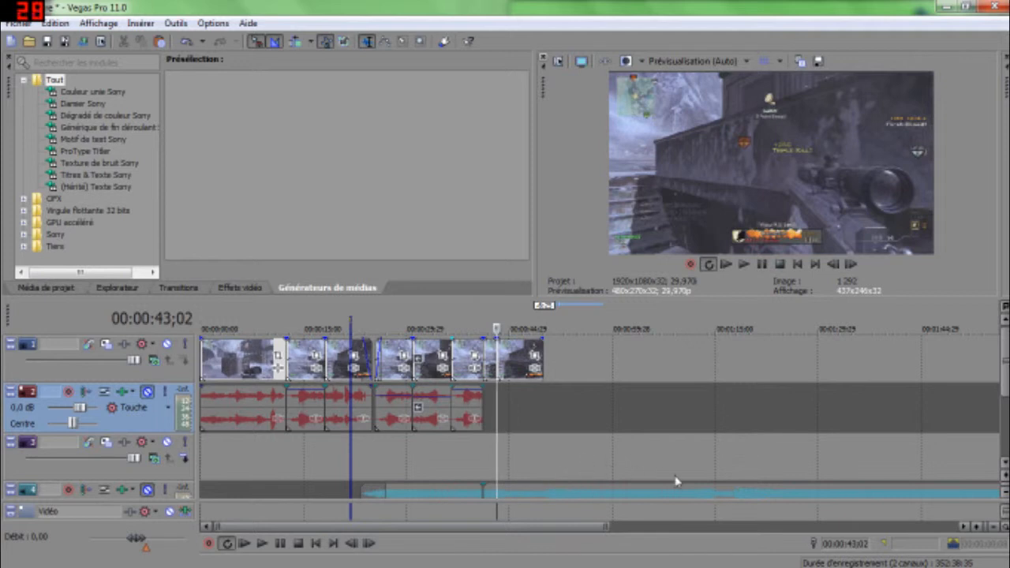
{"action": "left_click", "coordinate": [542, 443]}
{"action": "left_click", "coordinate": [589, 494]}
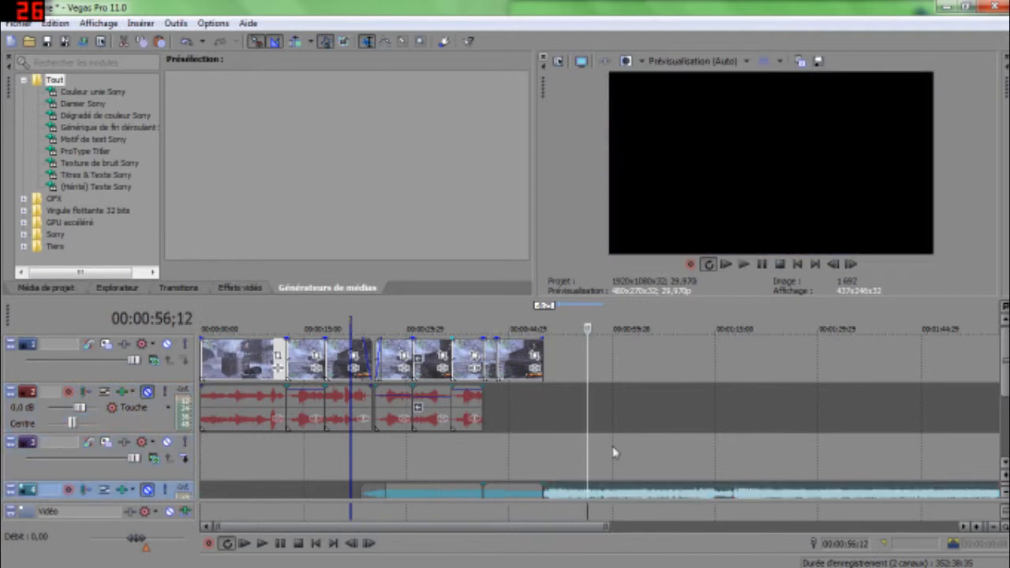
{"action": "key", "text": "Delete"}
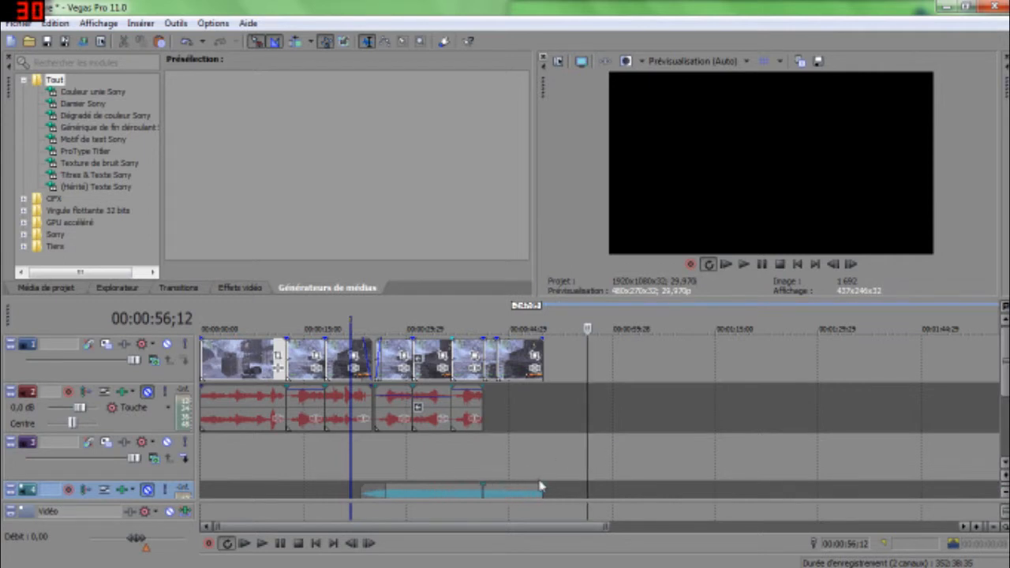
Trim the background music's end back to about 00:00:43;02 and unmute the music track.
{"action": "left_click_drag", "start_coordinate": [539, 484], "coordinate": [517, 491]}
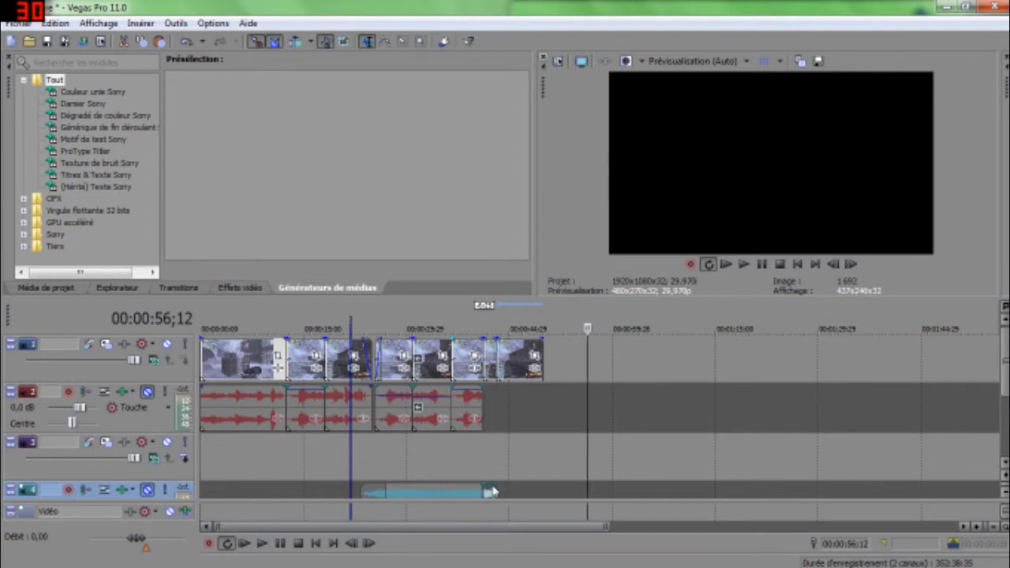
{"action": "scroll", "coordinate": [441, 467], "scroll_direction": "up", "scroll_amount": 4}
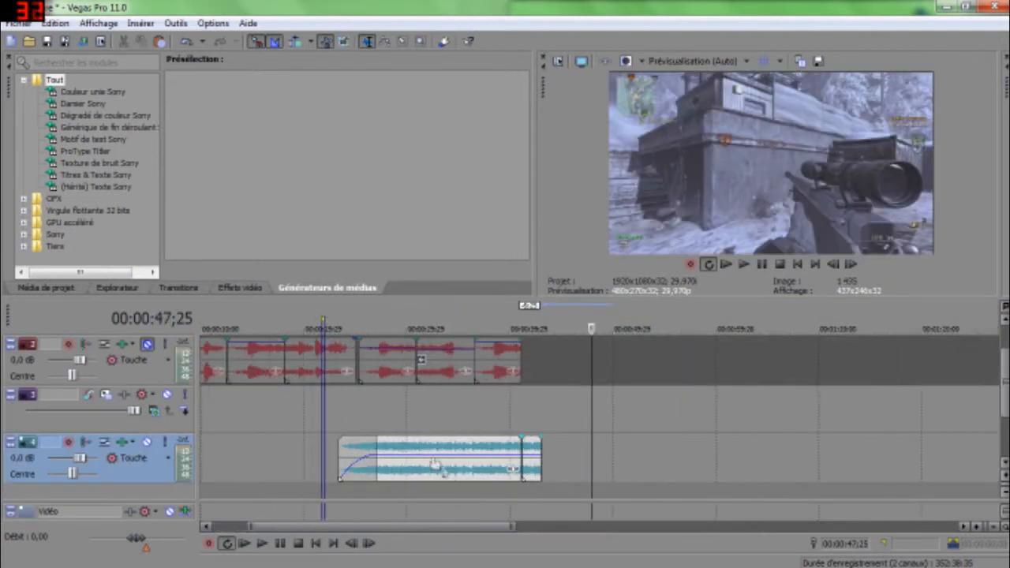
{"action": "scroll", "coordinate": [466, 462], "scroll_direction": "up", "scroll_amount": 2}
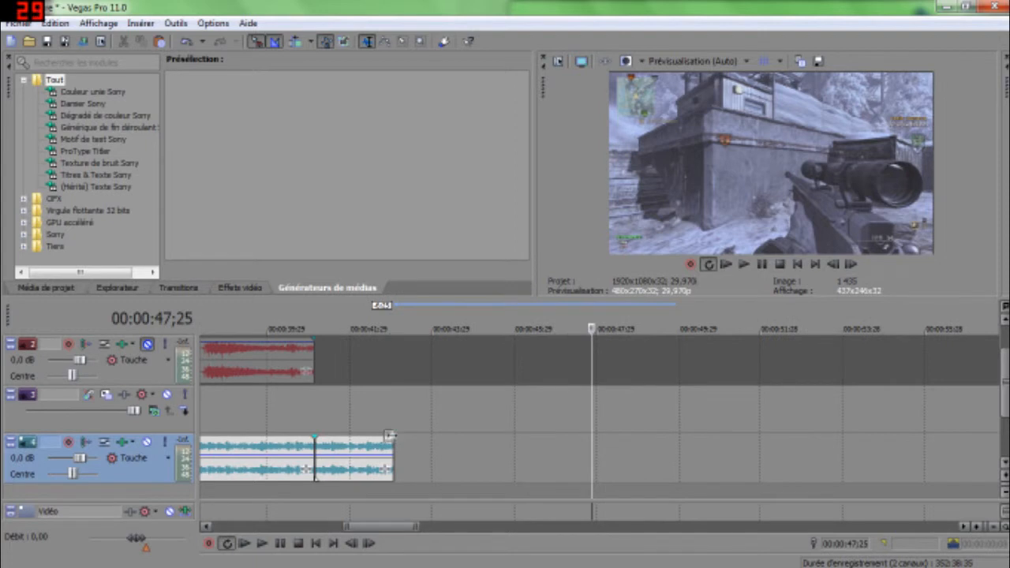
Add a fade-out spanning the whole last segment of the background music.
{"action": "left_click_drag", "start_coordinate": [399, 456], "coordinate": [316, 455]}
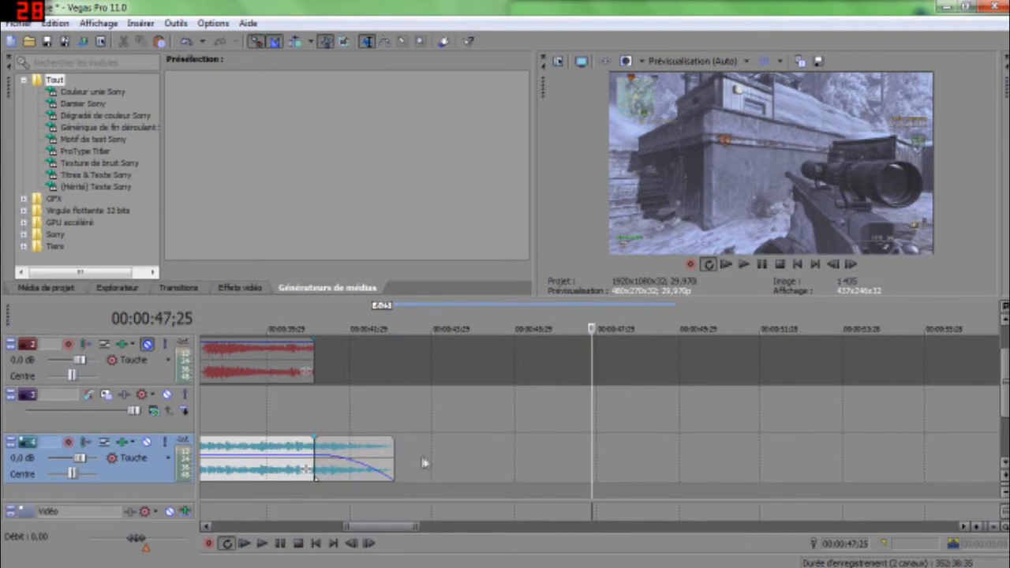
{"action": "scroll", "coordinate": [421, 463], "scroll_direction": "down", "scroll_amount": 5}
{"action": "scroll", "coordinate": [885, 407], "scroll_direction": "up", "scroll_amount": 2}
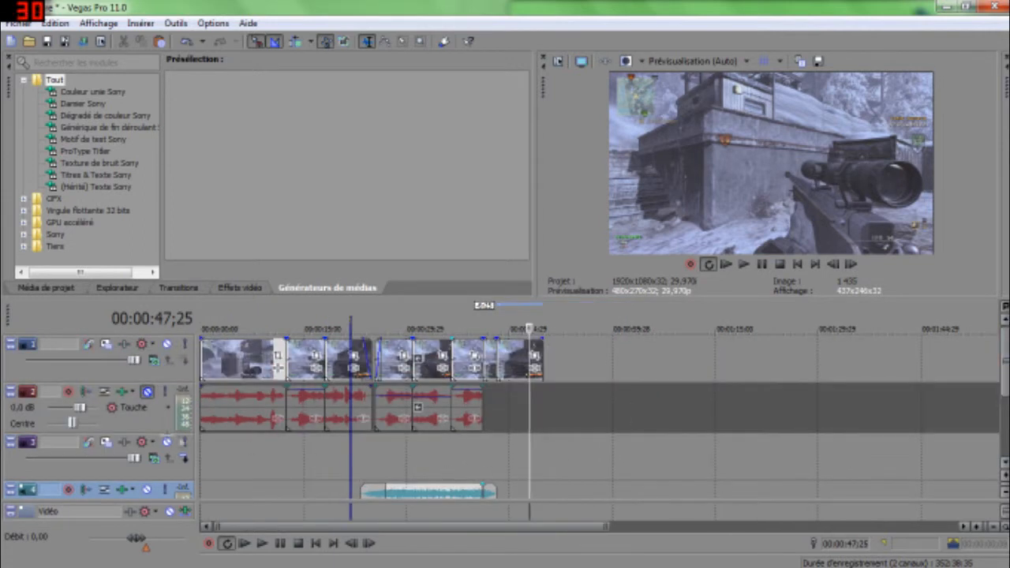
Unmute the game audio on track 2 and lower the last game-audio clip's volume while playing the montage from 00:00:29;24.
{"action": "left_click", "coordinate": [147, 392]}
{"action": "left_click", "coordinate": [405, 454]}
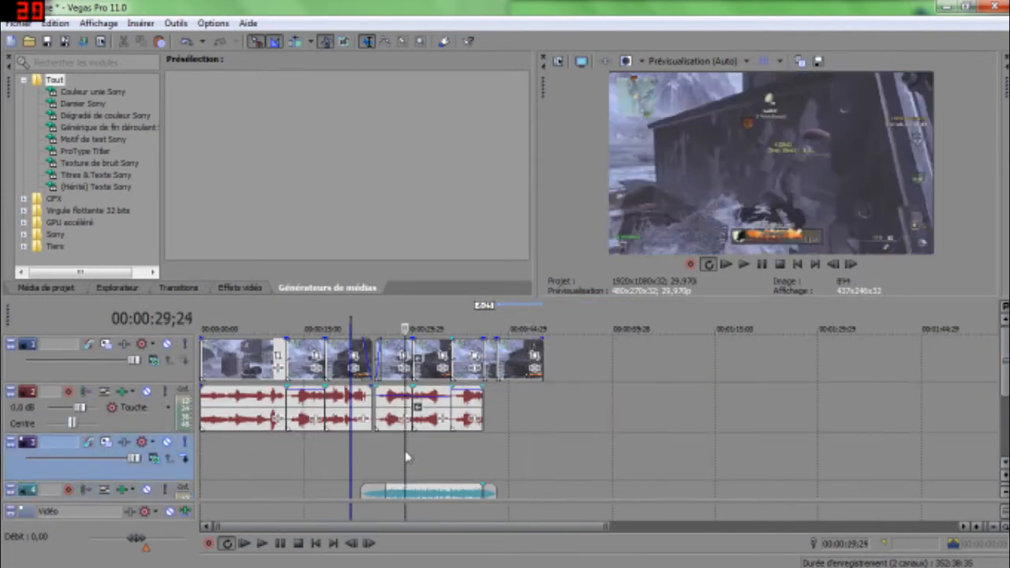
{"action": "key", "text": "space"}
{"action": "left_click_drag", "start_coordinate": [468, 389], "coordinate": [470, 404]}
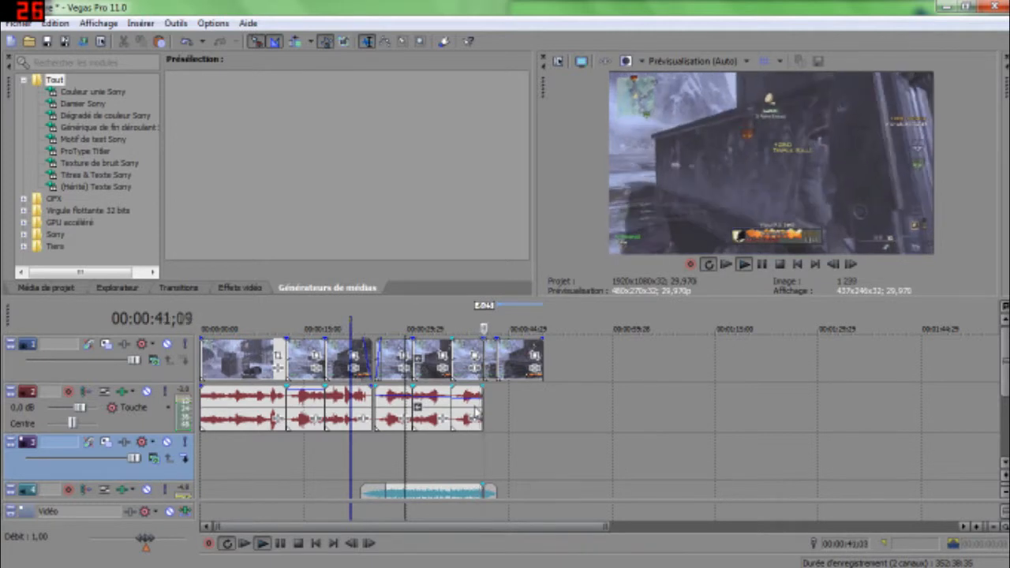
{"action": "key", "text": "space"}
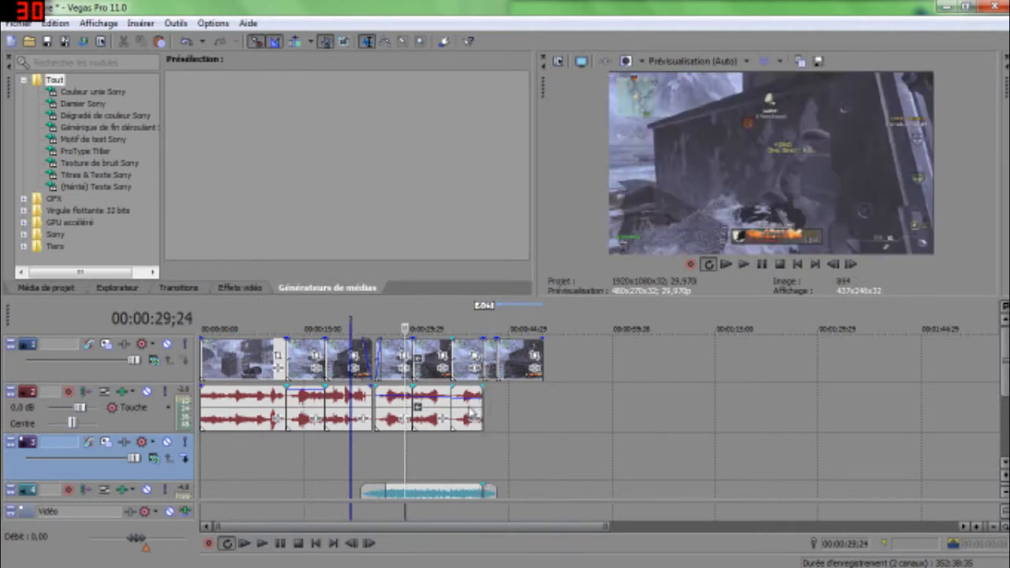
Remove the last game-audio clip from its group and delete it, keeping its video, and play the result from 00:00:39;00.
{"action": "left_click", "coordinate": [469, 411]}
{"action": "right_click", "coordinate": [469, 411]}
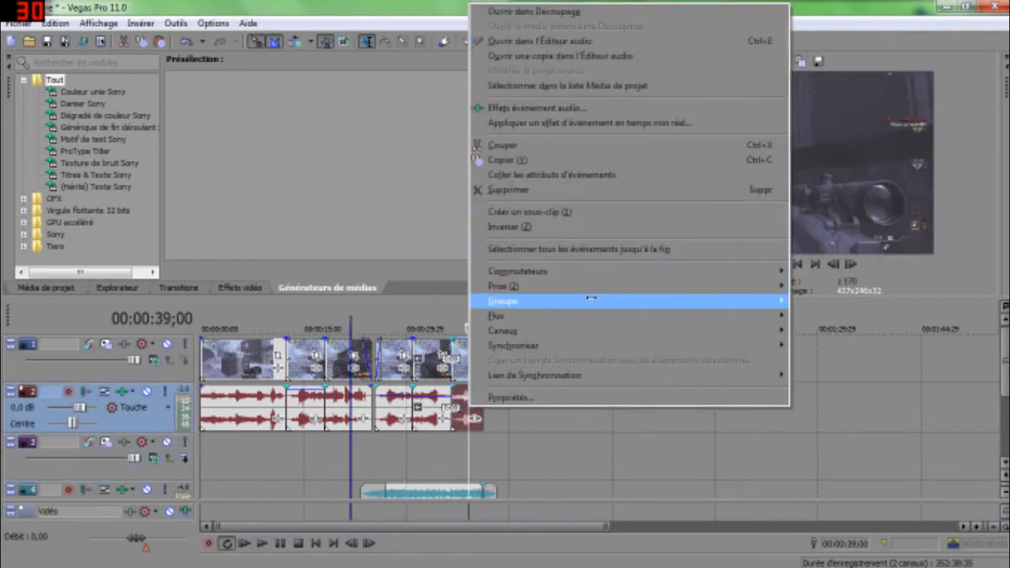
{"action": "mouse_move", "coordinate": [591, 298]}
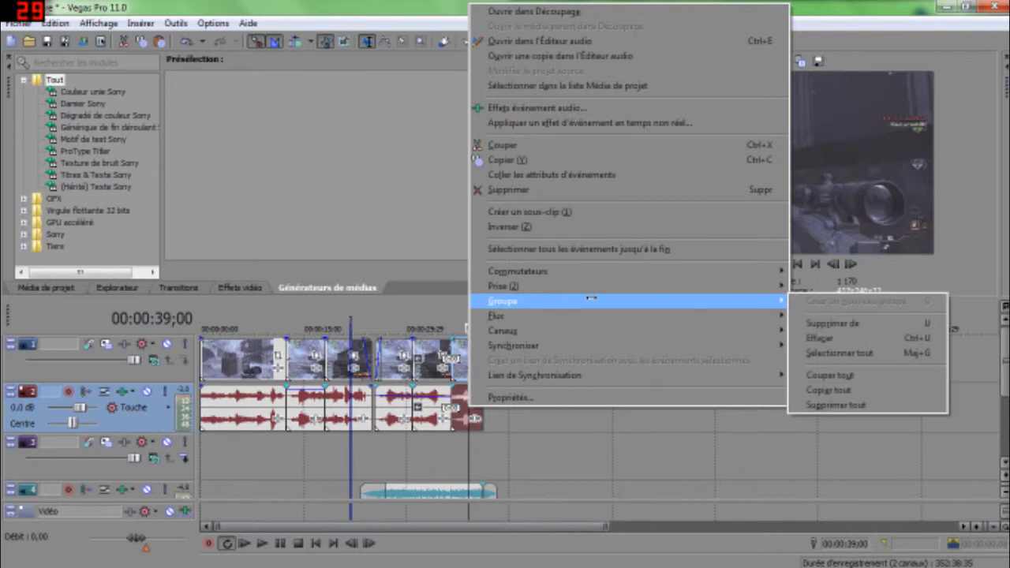
{"action": "left_click", "coordinate": [911, 323]}
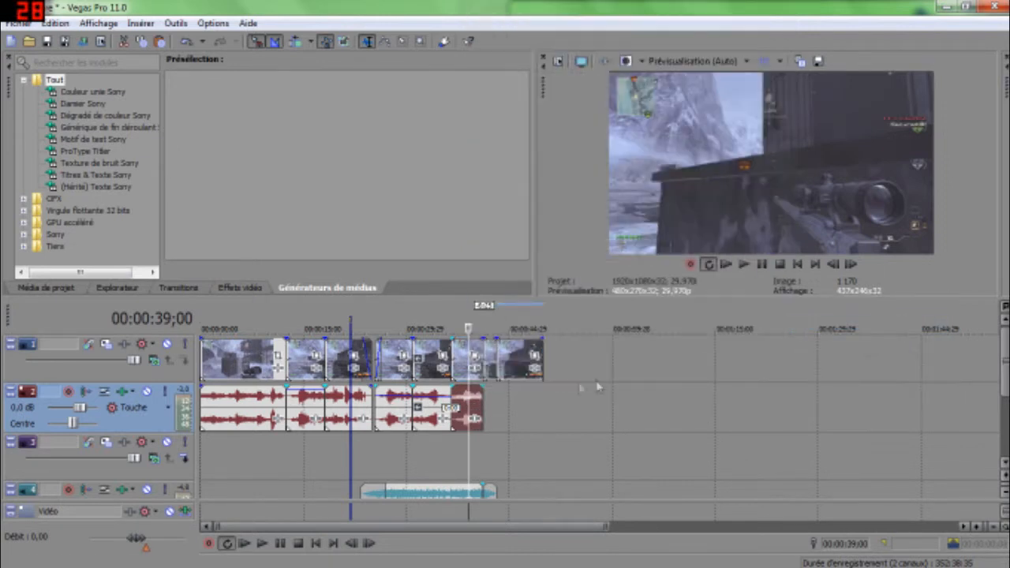
{"action": "key", "text": "Delete"}
{"action": "key", "text": "space"}
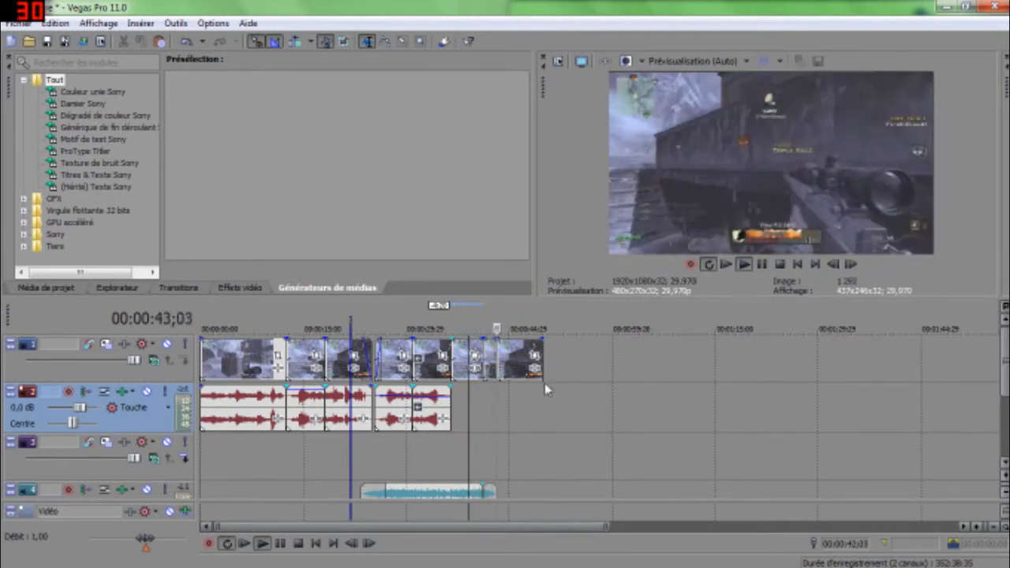
{"action": "key", "text": "space"}
{"action": "left_click", "coordinate": [497, 412]}
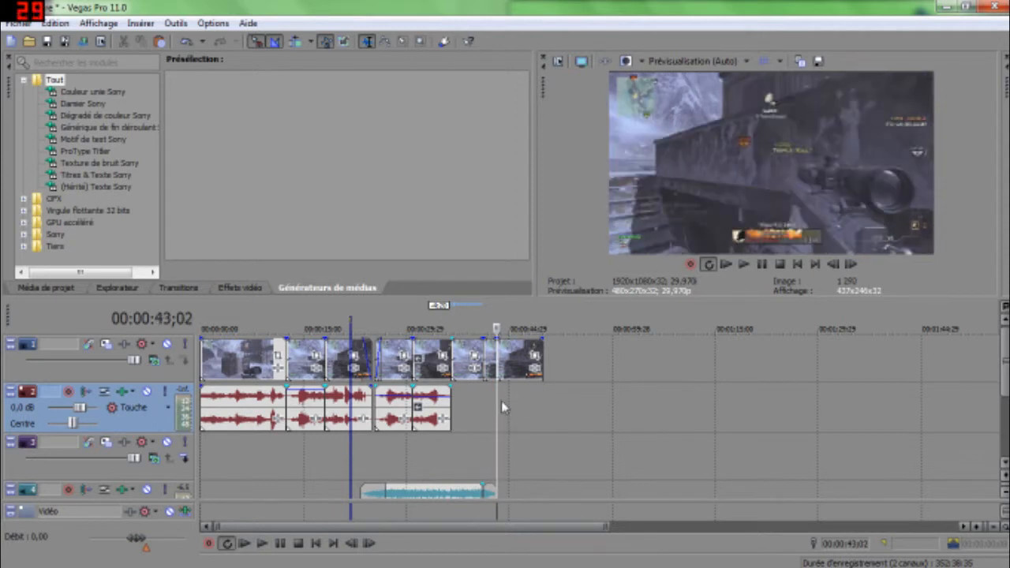
{"action": "mouse_move", "coordinate": [386, 567]}
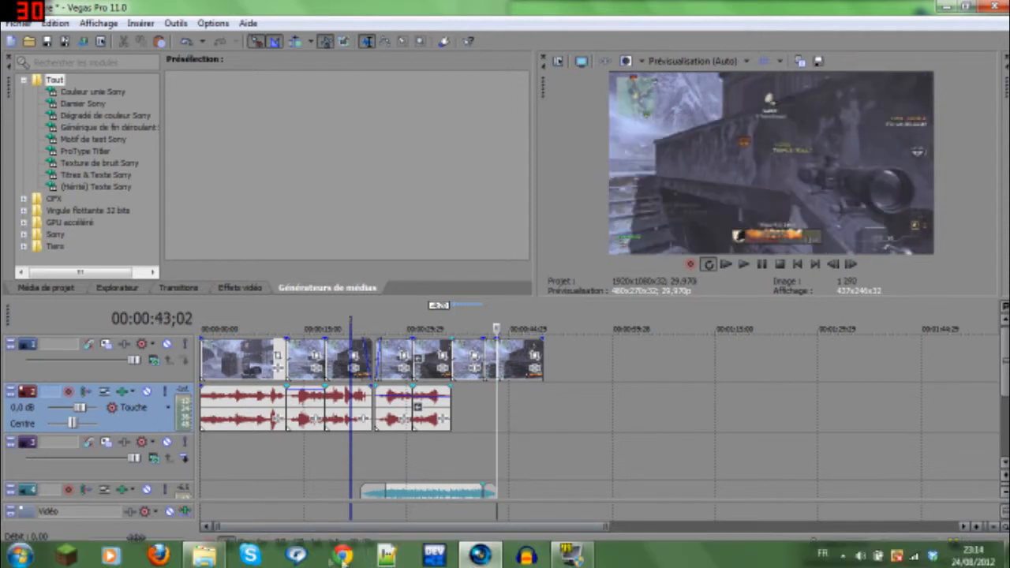
{"action": "left_click", "coordinate": [205, 558]}
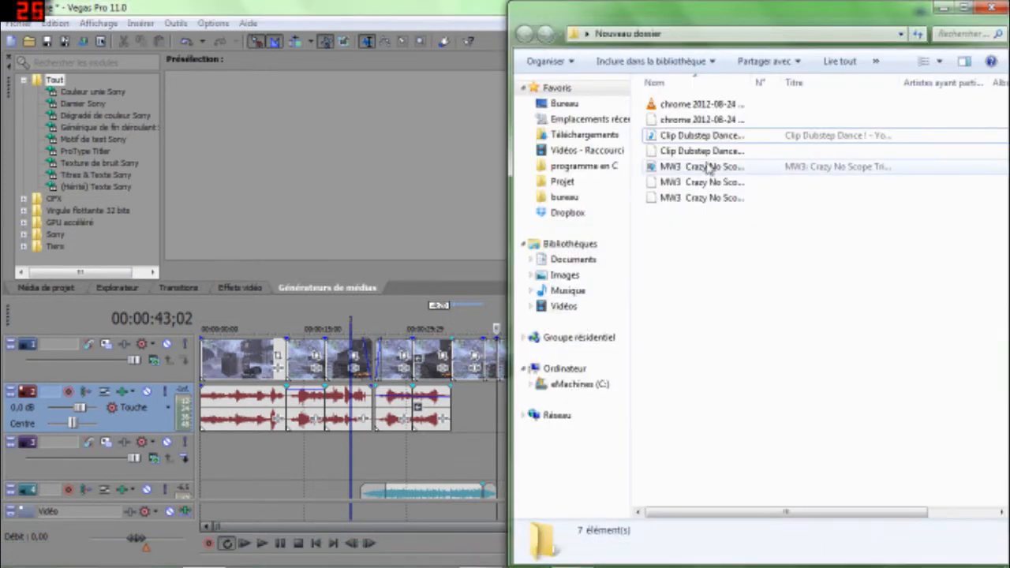
{"action": "left_click", "coordinate": [695, 105]}
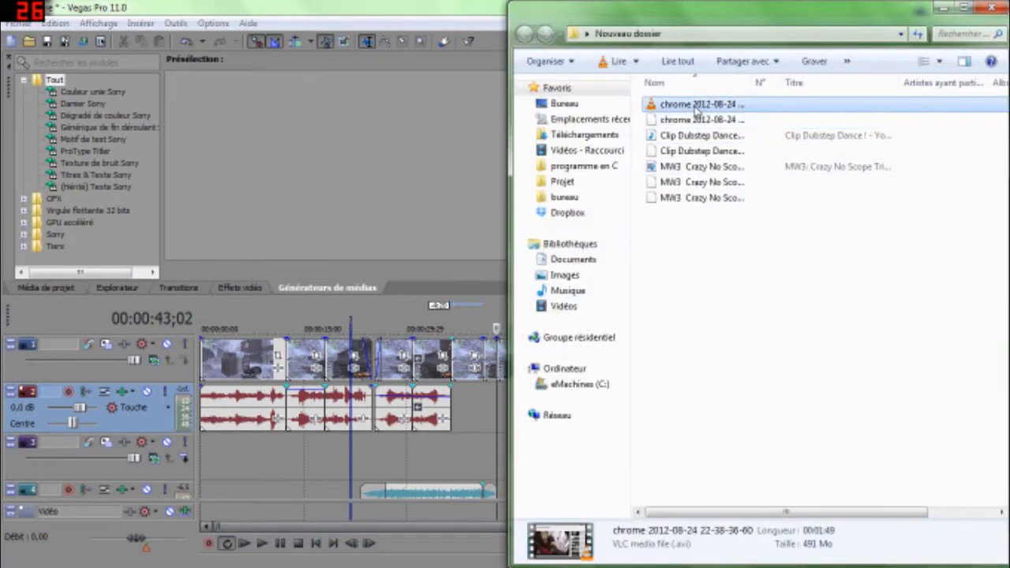
{"action": "left_click_drag", "start_coordinate": [697, 111], "coordinate": [862, 89]}
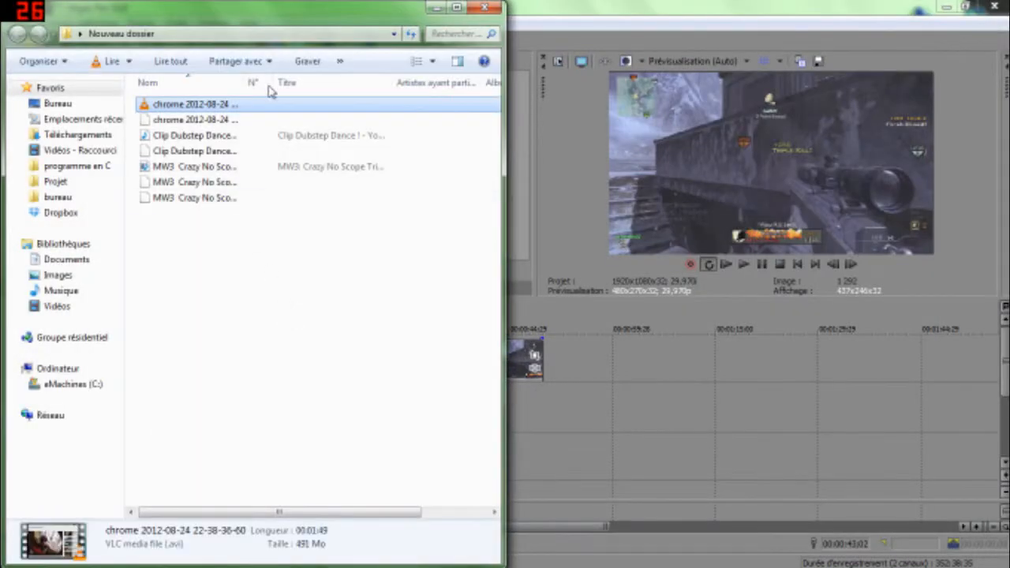
{"action": "left_click_drag", "start_coordinate": [251, 108], "coordinate": [801, 398]}
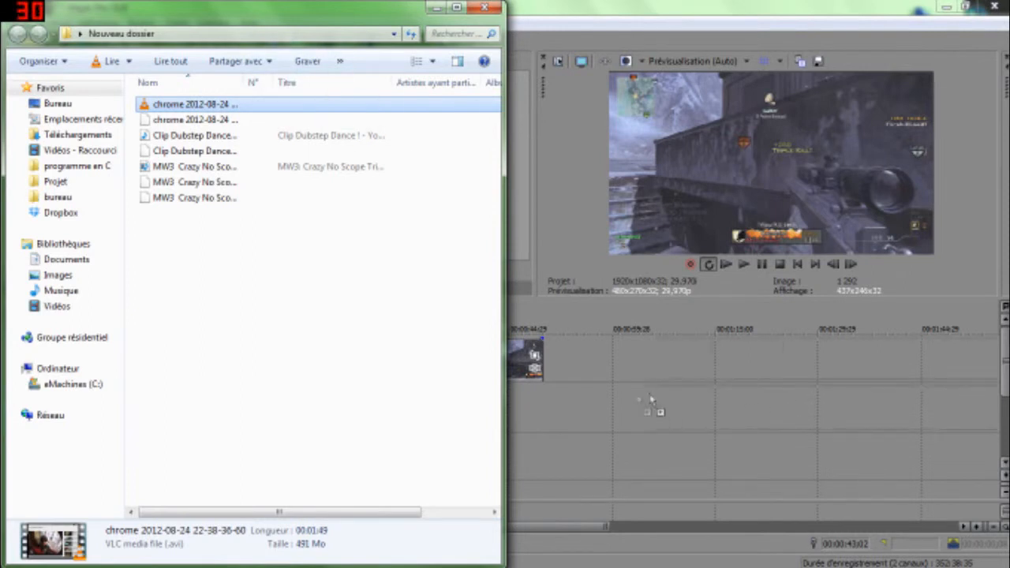
{"action": "left_click_drag", "start_coordinate": [555, 399], "coordinate": [562, 402]}
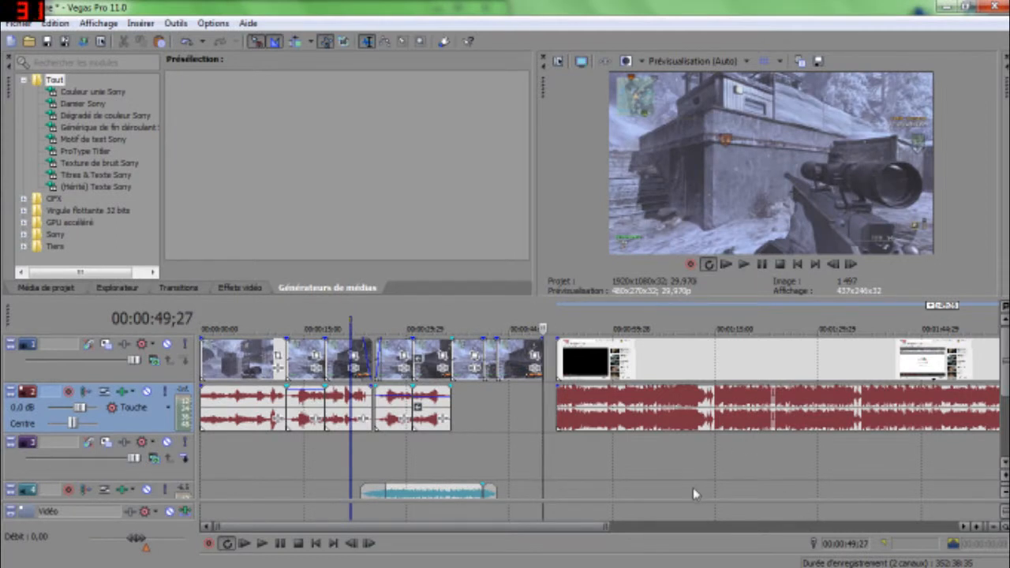
Play the imported browser recording from 00:00:49;27, 00:01:12;07 and 00:01:33;25 to locate the start of the passage to keep.
{"action": "key", "text": "space"}
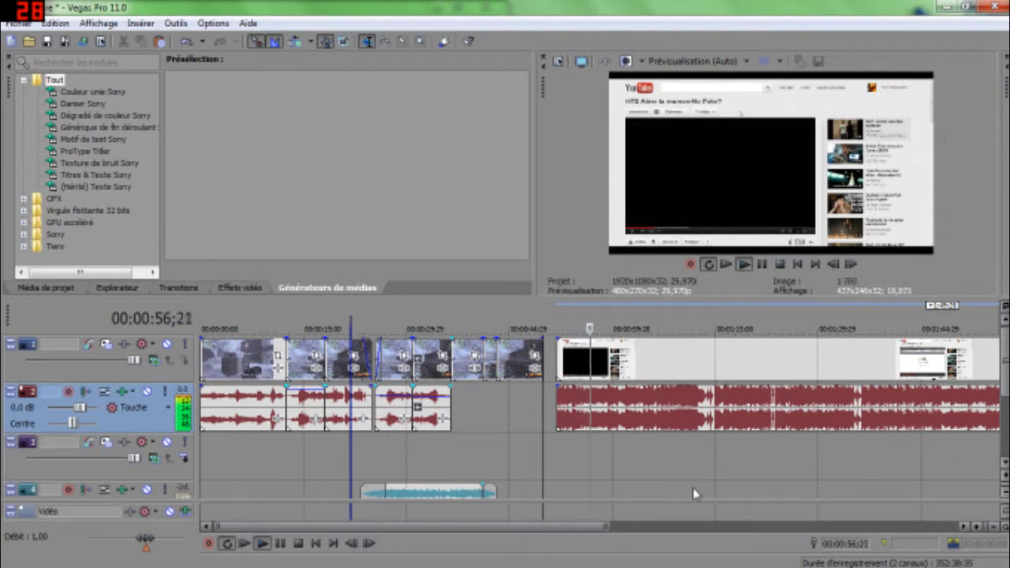
{"action": "key", "text": "space"}
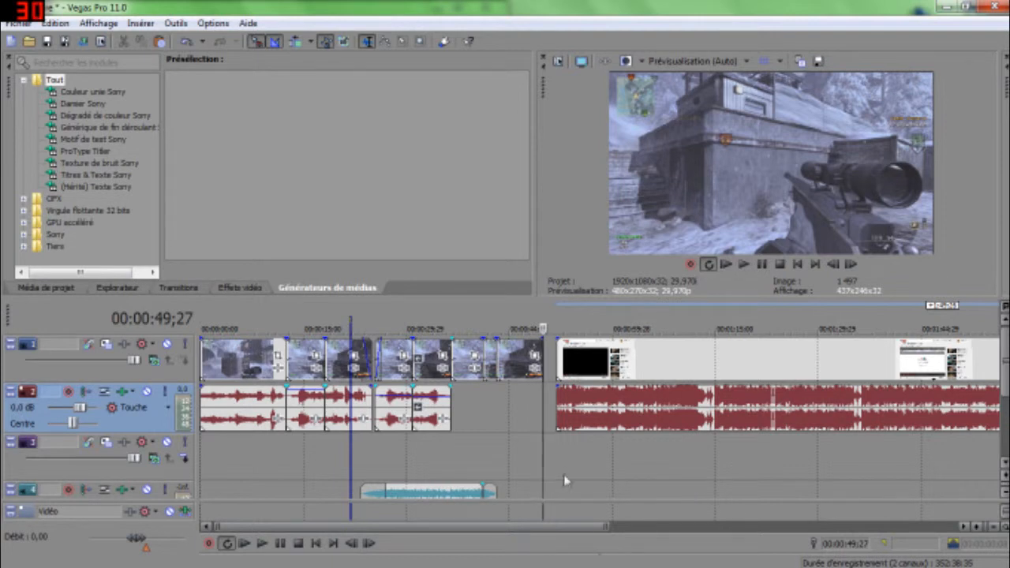
{"action": "left_click", "coordinate": [705, 474]}
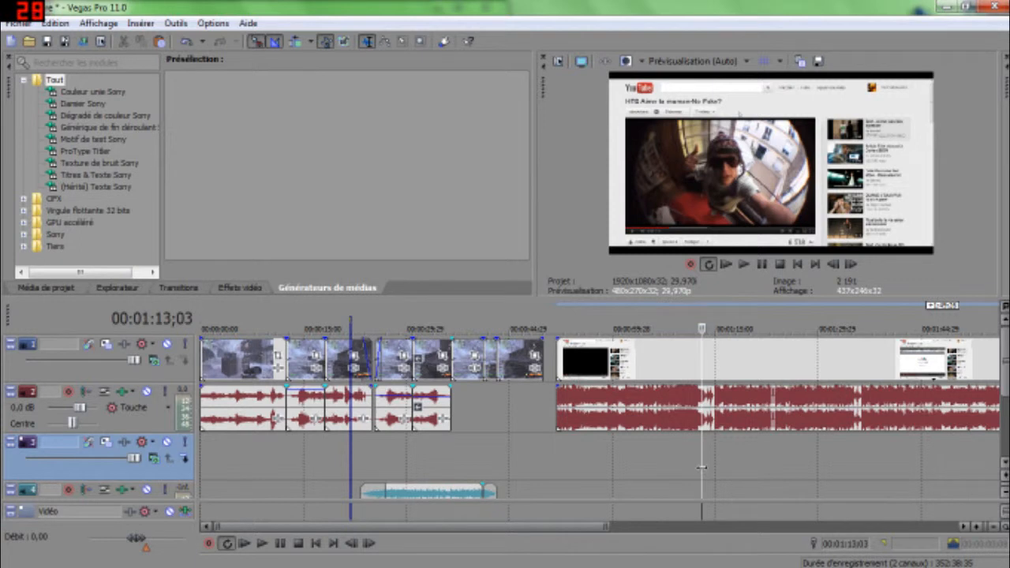
{"action": "left_click", "coordinate": [694, 471]}
{"action": "left_click", "coordinate": [701, 476]}
{"action": "left_click", "coordinate": [696, 471]}
{"action": "key", "text": "space"}
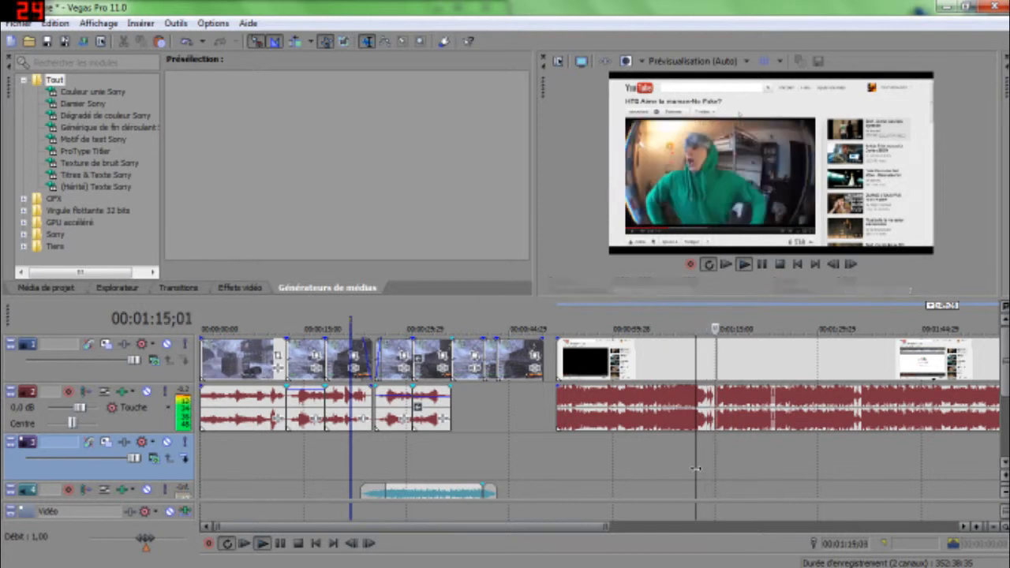
{"action": "key", "text": "space"}
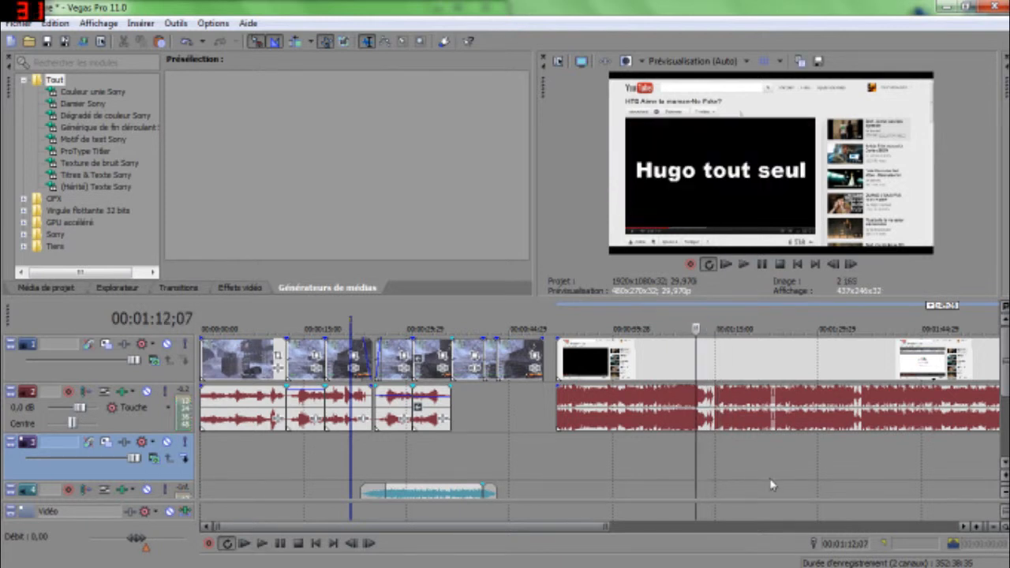
{"action": "left_click", "coordinate": [851, 457]}
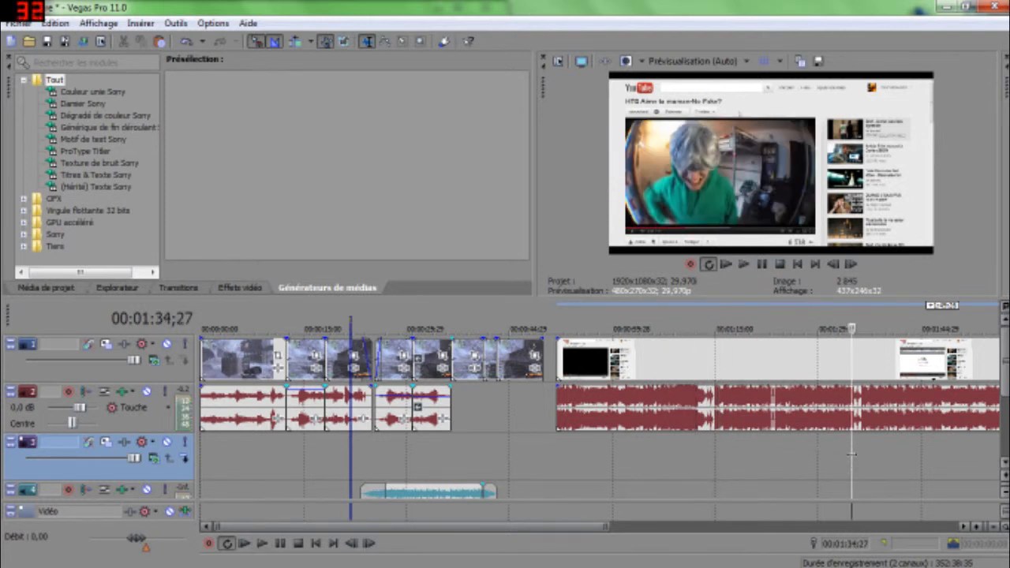
{"action": "left_click", "coordinate": [844, 456]}
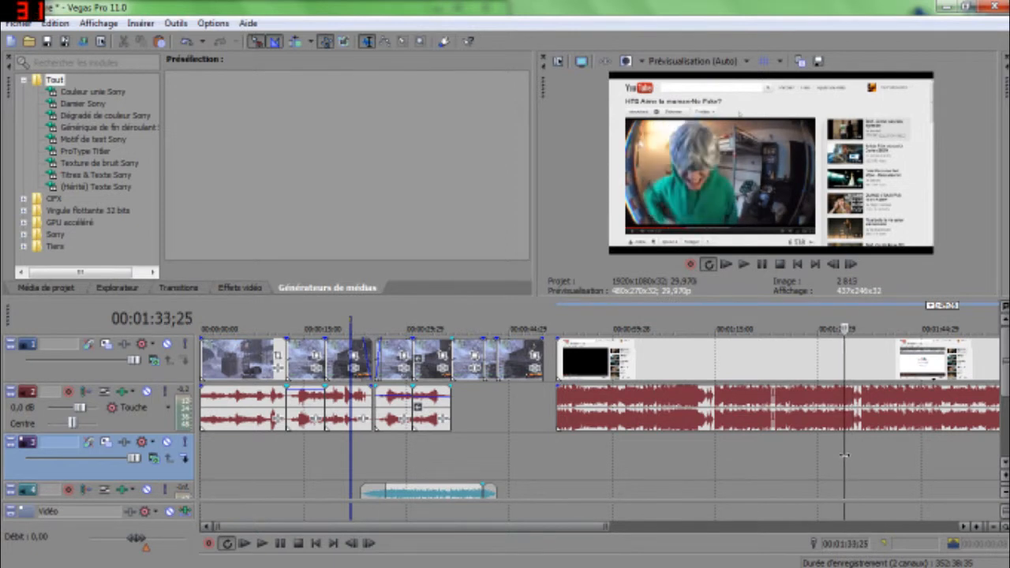
{"action": "key", "text": "space"}
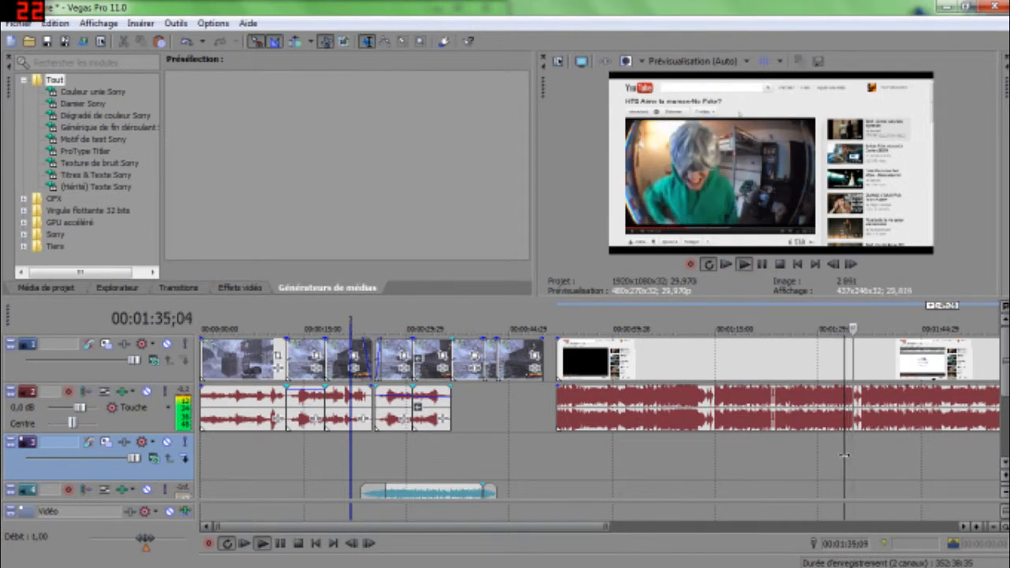
{"action": "key", "text": "space"}
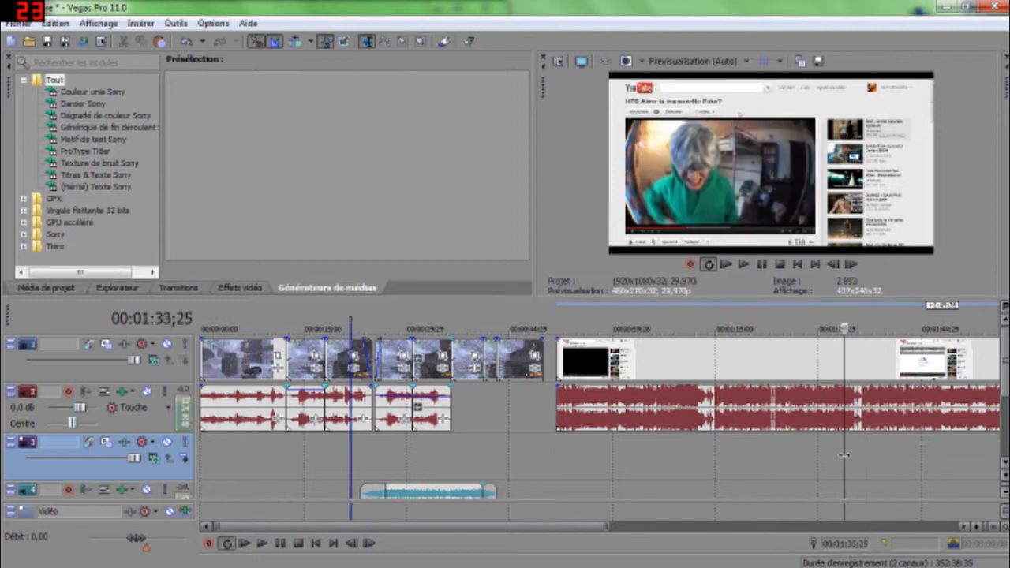
Split the imported recording at 00:01:35;01, where its audio drops just before the new passage.
{"action": "scroll", "coordinate": [900, 453], "scroll_direction": "up", "scroll_amount": 4}
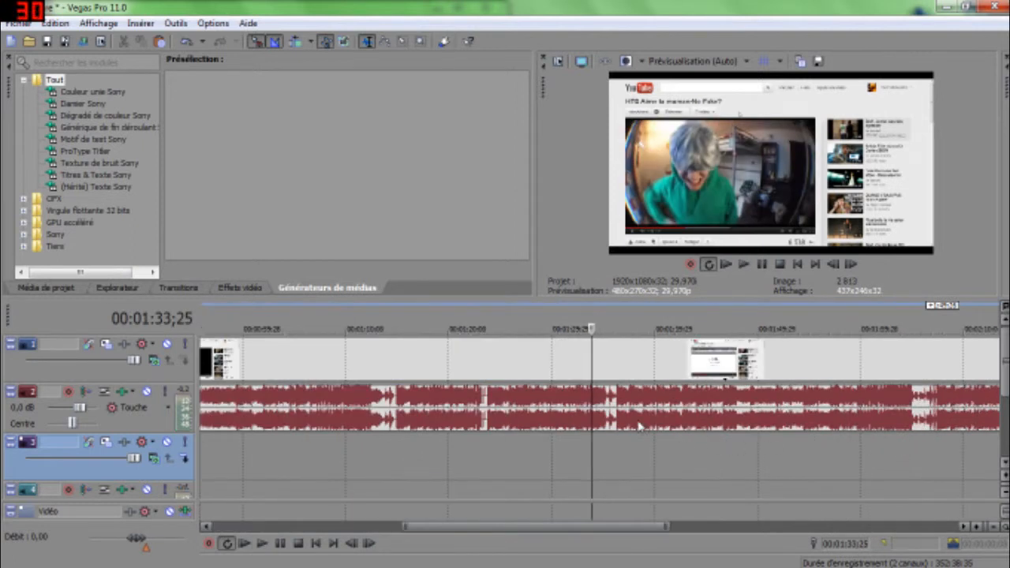
{"action": "scroll", "coordinate": [660, 462], "scroll_direction": "up", "scroll_amount": 3}
{"action": "left_click", "coordinate": [669, 460]}
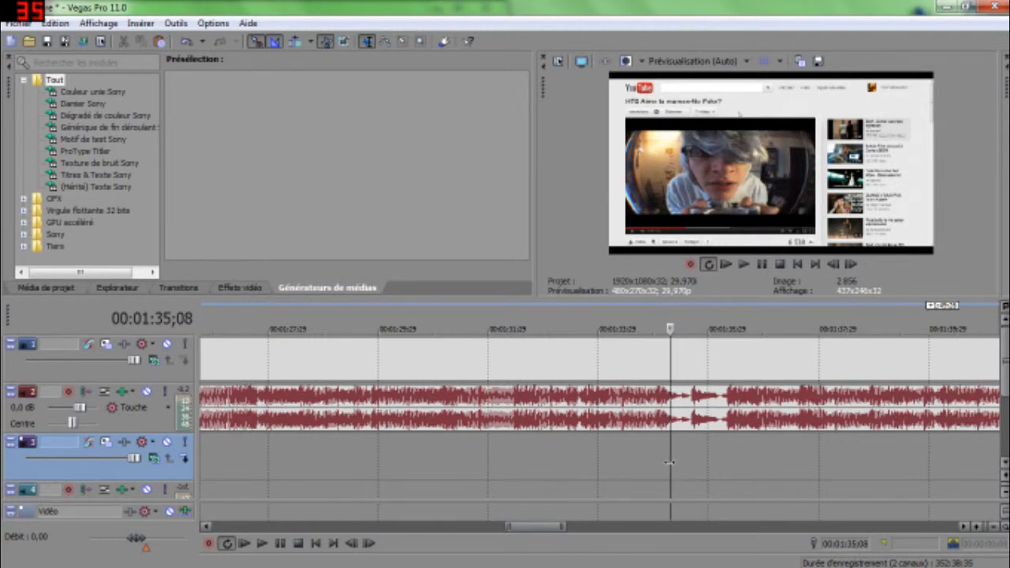
{"action": "left_click", "coordinate": [668, 462]}
{"action": "left_click", "coordinate": [834, 266]}
{"action": "left_click", "coordinate": [833, 266]}
{"action": "left_click", "coordinate": [833, 266]}
{"action": "left_click", "coordinate": [833, 266]}
{"action": "left_click", "coordinate": [833, 265]}
{"action": "left_click", "coordinate": [833, 266]}
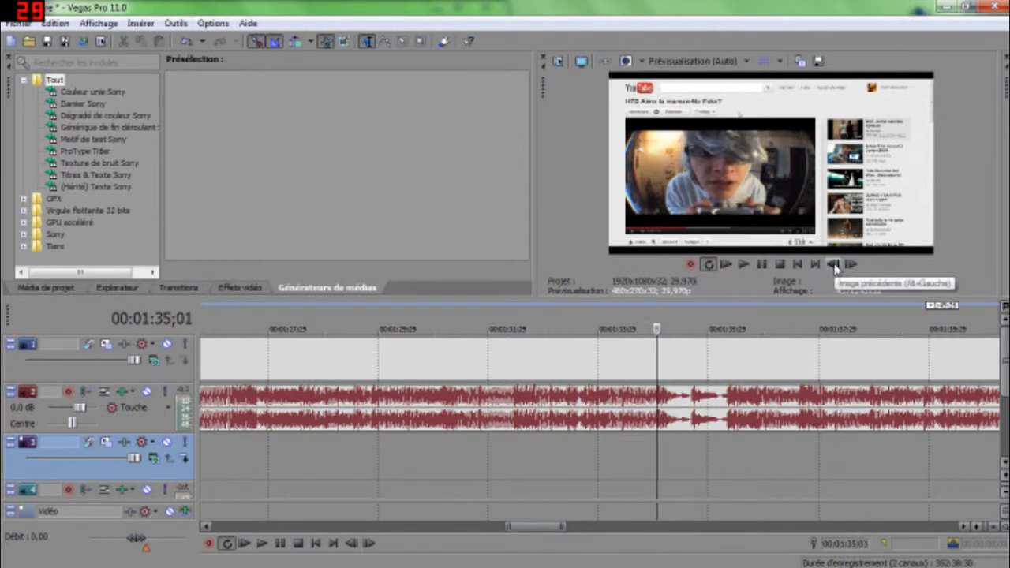
{"action": "key", "text": "s"}
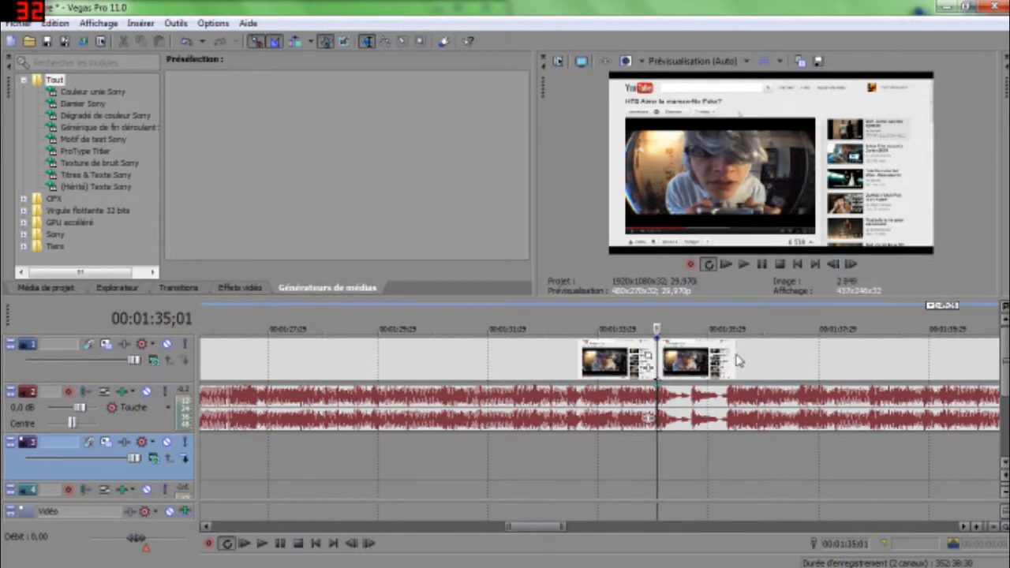
Play from the new cut to check it and split the imported recording again at 00:01:47;11.
{"action": "key", "text": "space"}
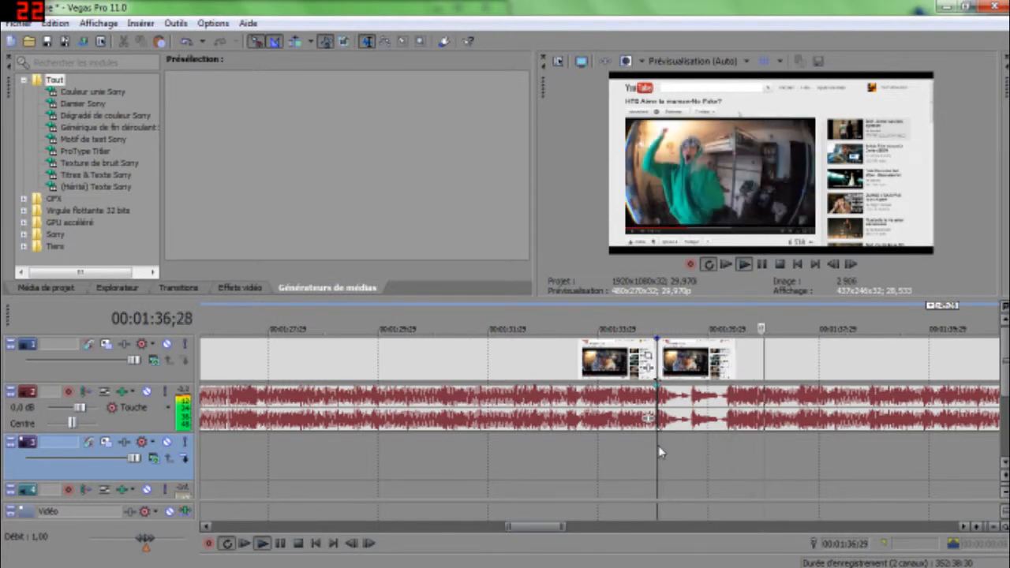
{"action": "key", "text": "space"}
{"action": "left_click", "coordinate": [807, 471]}
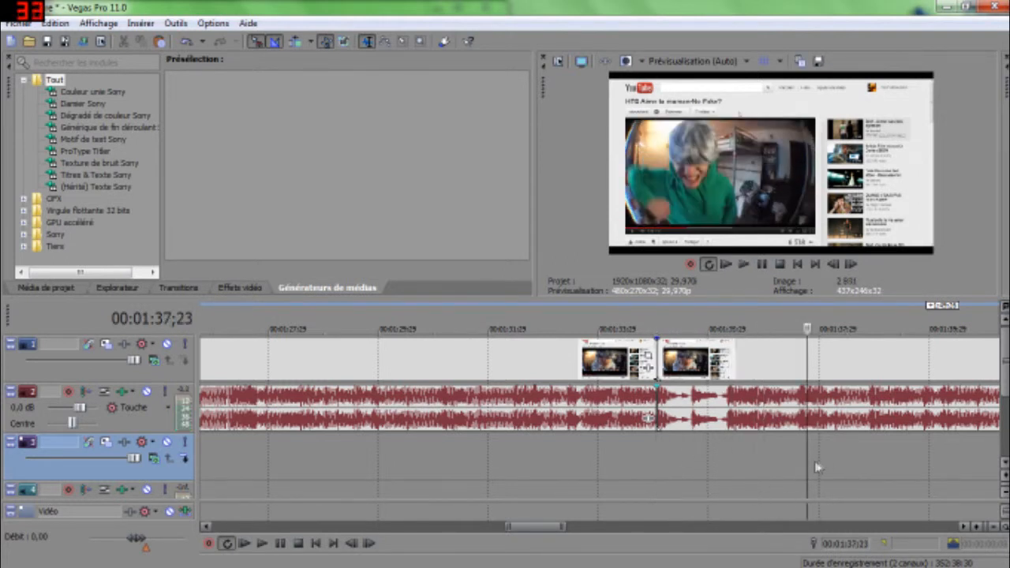
{"action": "left_click", "coordinate": [844, 461]}
{"action": "left_click_drag", "start_coordinate": [847, 462], "coordinate": [988, 449]}
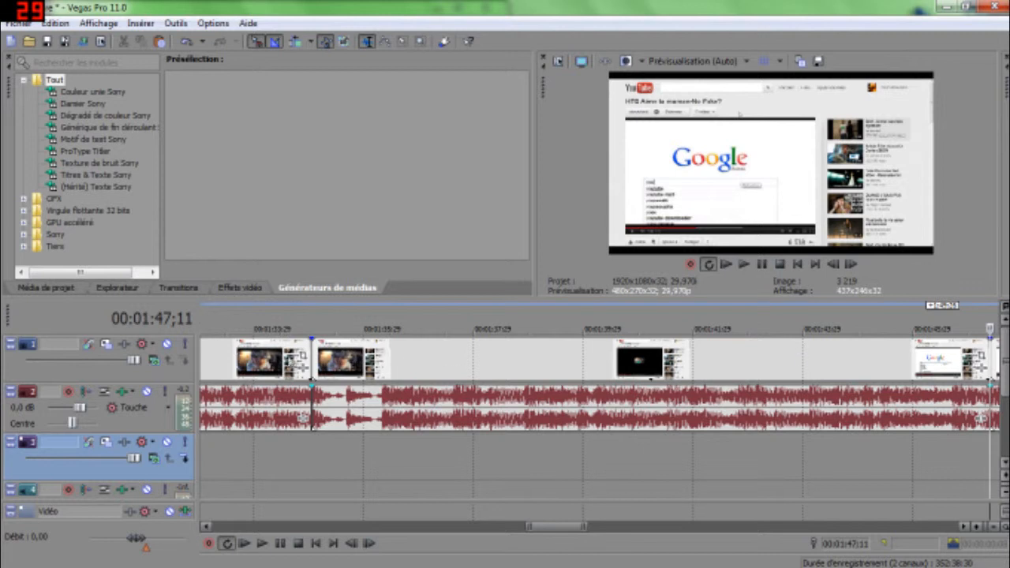
Delete the parts of the imported recording before 00:01:35;01 and after 00:01:47;11, keeping the middle segment.
{"action": "left_click", "coordinate": [270, 359]}
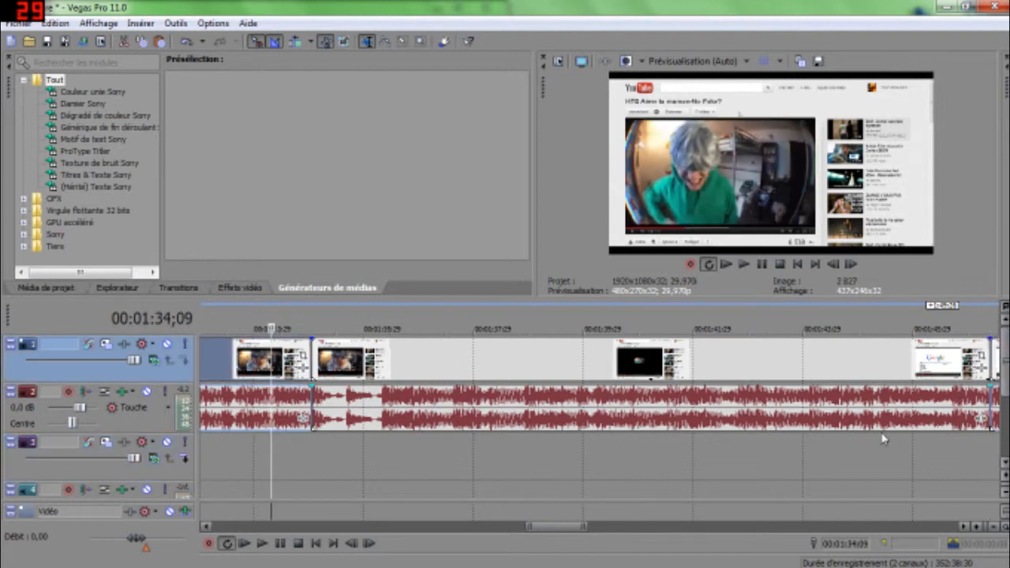
{"action": "key", "text": "Delete"}
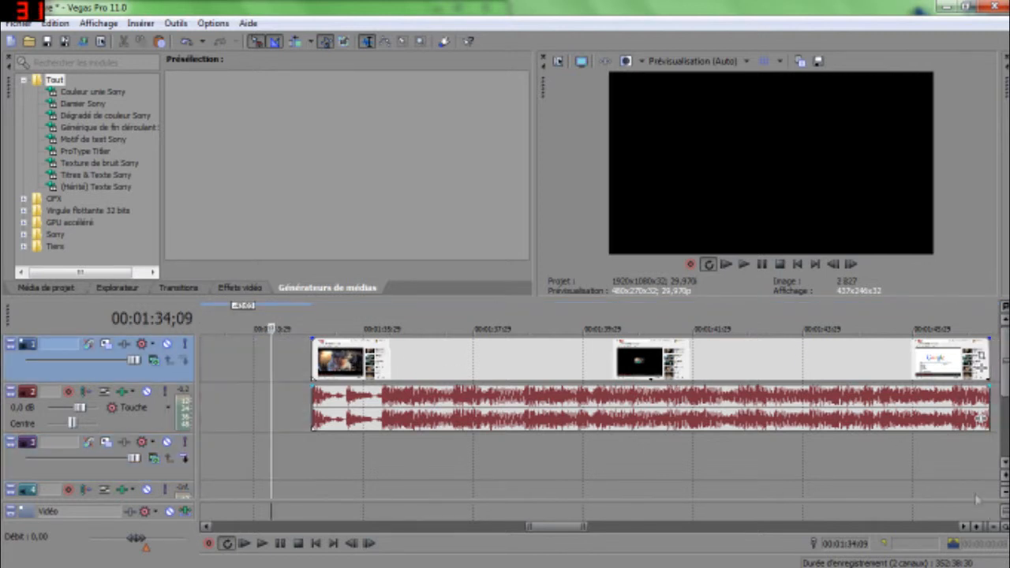
{"action": "scroll", "coordinate": [627, 468], "scroll_direction": "down", "scroll_amount": 6}
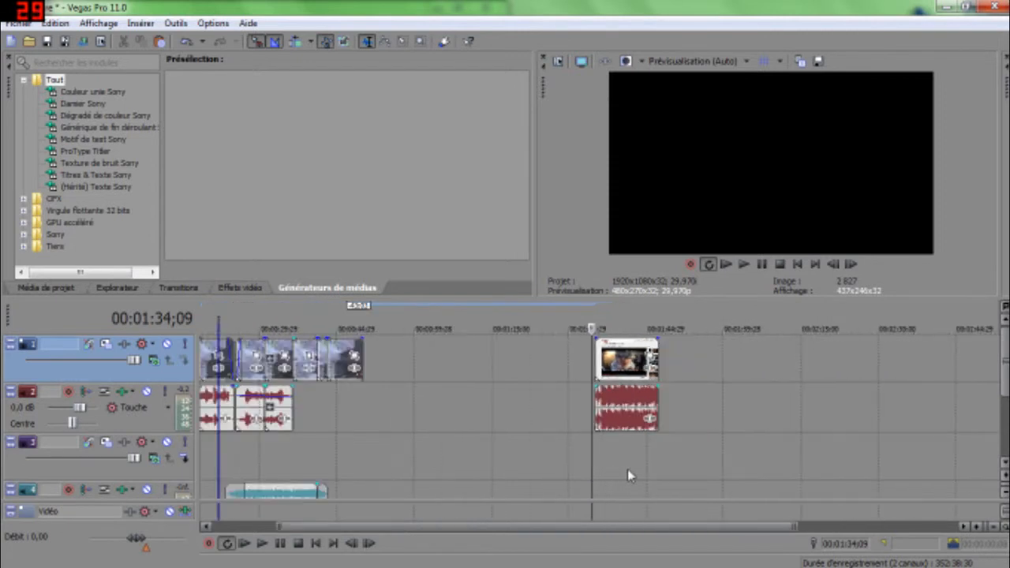
Insert a new video track above the gameplay and place the browser excerpt's video on it, starting with the last gameplay clip at 00:00:43;02.
{"action": "left_click_drag", "start_coordinate": [624, 365], "coordinate": [419, 363]}
{"action": "right_click", "coordinate": [462, 380]}
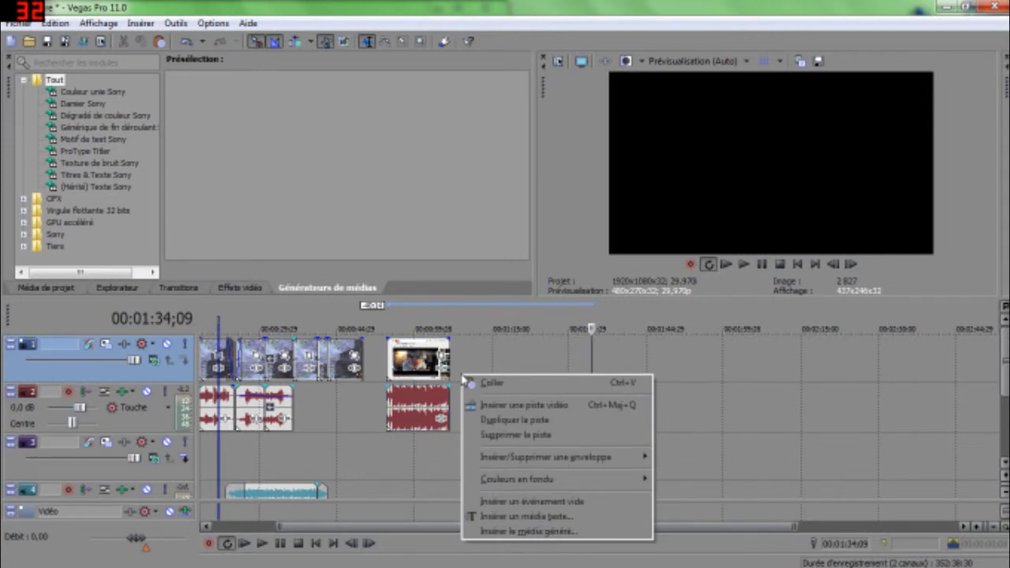
{"action": "left_click", "coordinate": [520, 404]}
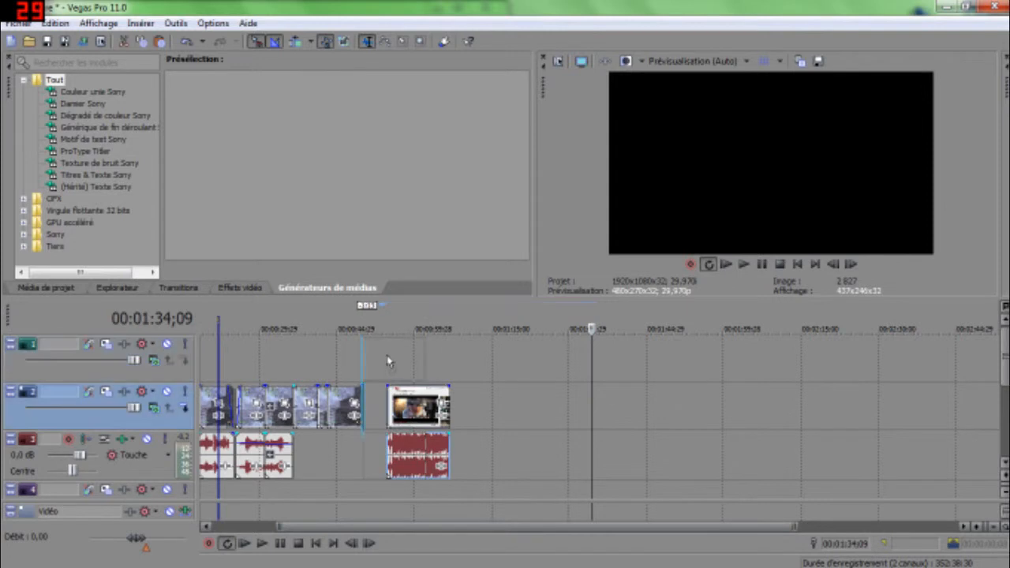
{"action": "scroll", "coordinate": [352, 362], "scroll_direction": "up", "scroll_amount": 5}
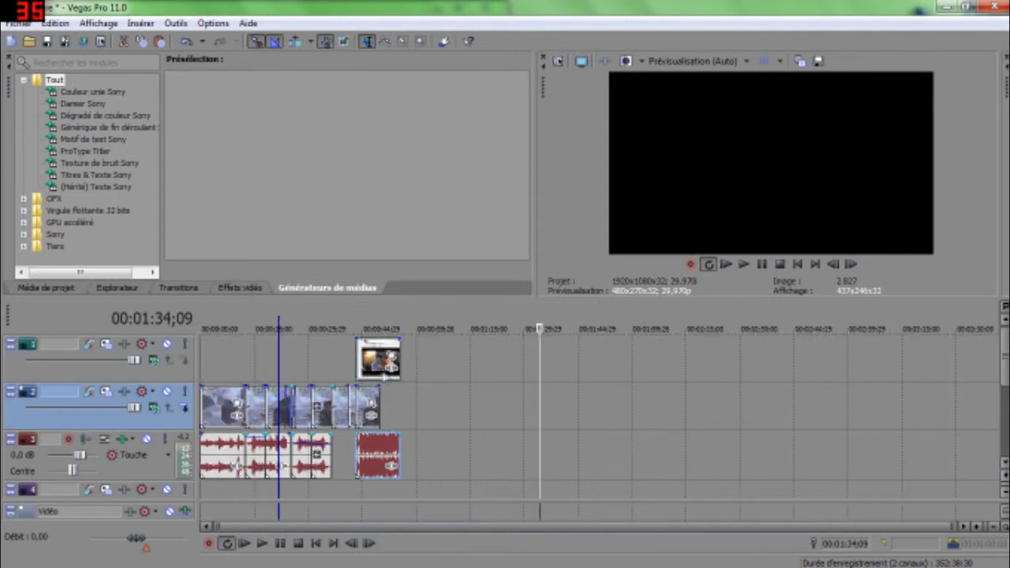
{"action": "left_click_drag", "start_coordinate": [476, 531], "coordinate": [389, 531]}
{"action": "scroll", "coordinate": [376, 408], "scroll_direction": "up", "scroll_amount": 2}
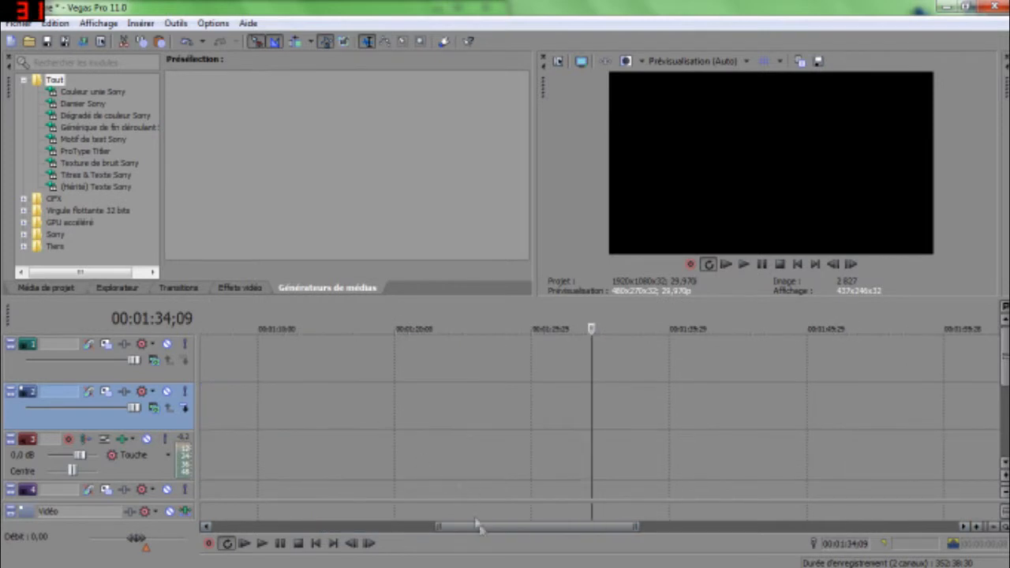
{"action": "left_click_drag", "start_coordinate": [484, 528], "coordinate": [374, 526]}
{"action": "scroll", "coordinate": [418, 460], "scroll_direction": "up", "scroll_amount": 2}
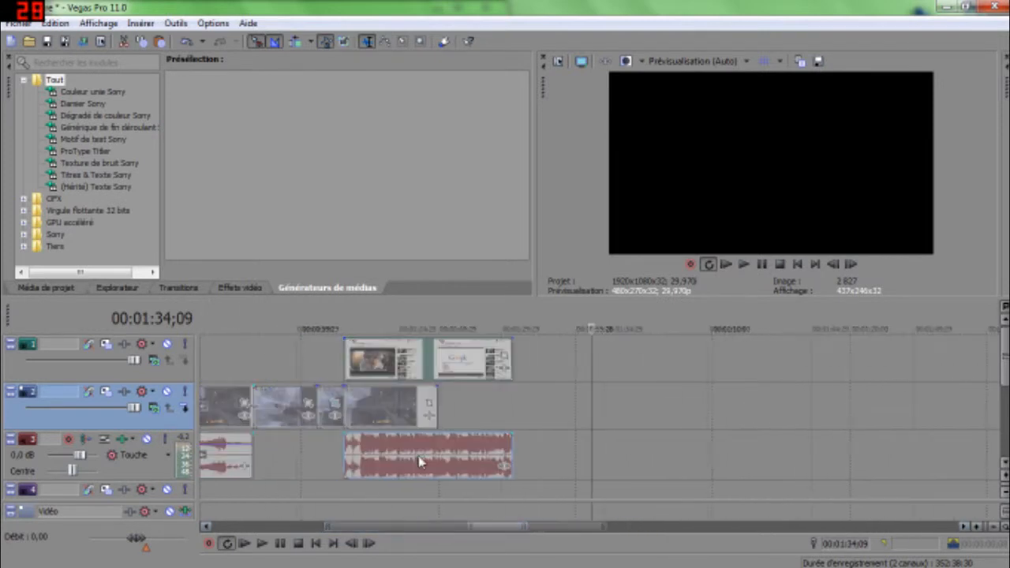
{"action": "left_click_drag", "start_coordinate": [517, 535], "coordinate": [375, 526]}
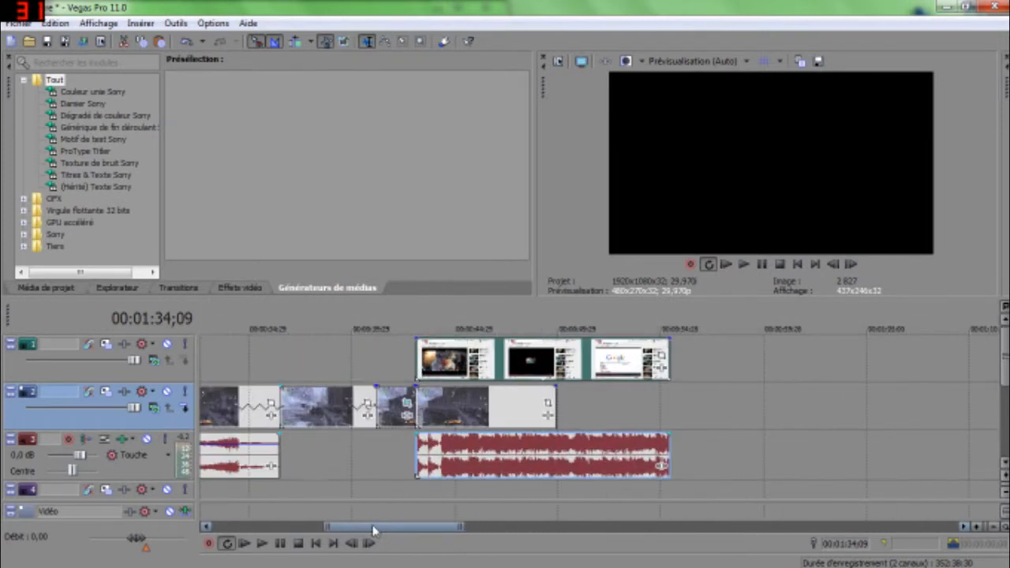
{"action": "mouse_move", "coordinate": [454, 551]}
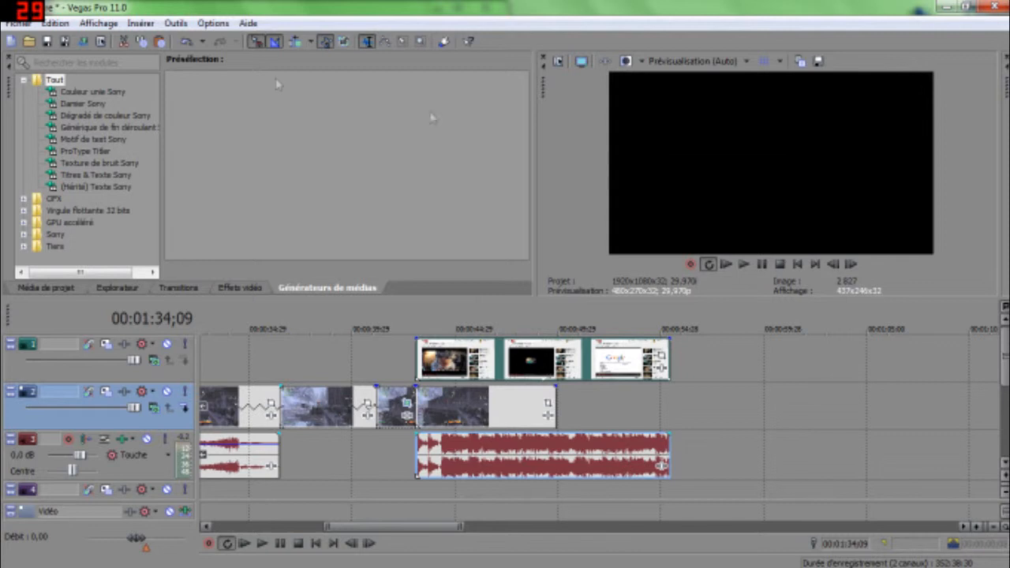
Play the browser excerpt from its start and split it, video and audio together, at 00:00:45;02.
{"action": "left_click", "coordinate": [418, 462]}
{"action": "key", "text": "space"}
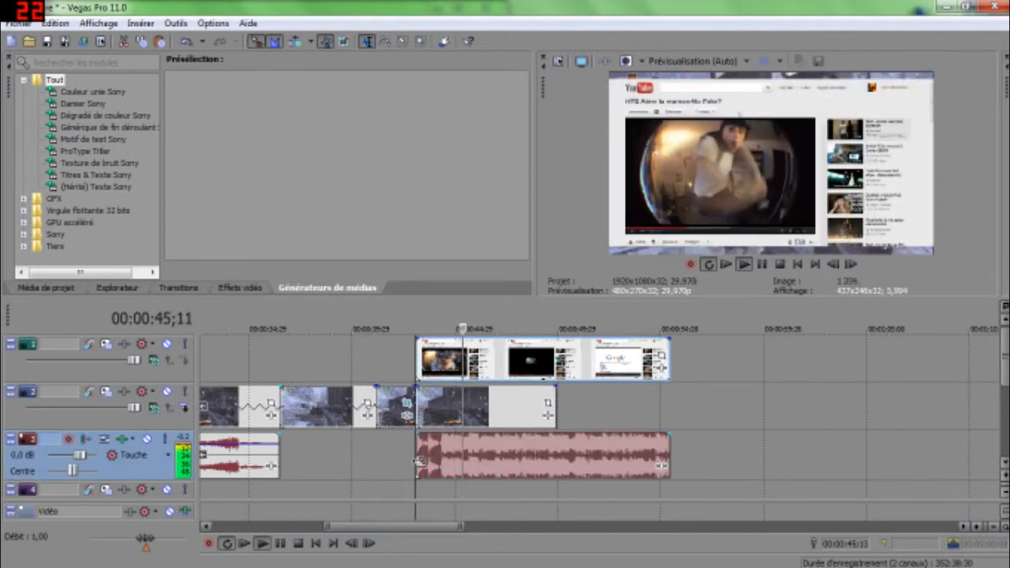
{"action": "key", "text": "space"}
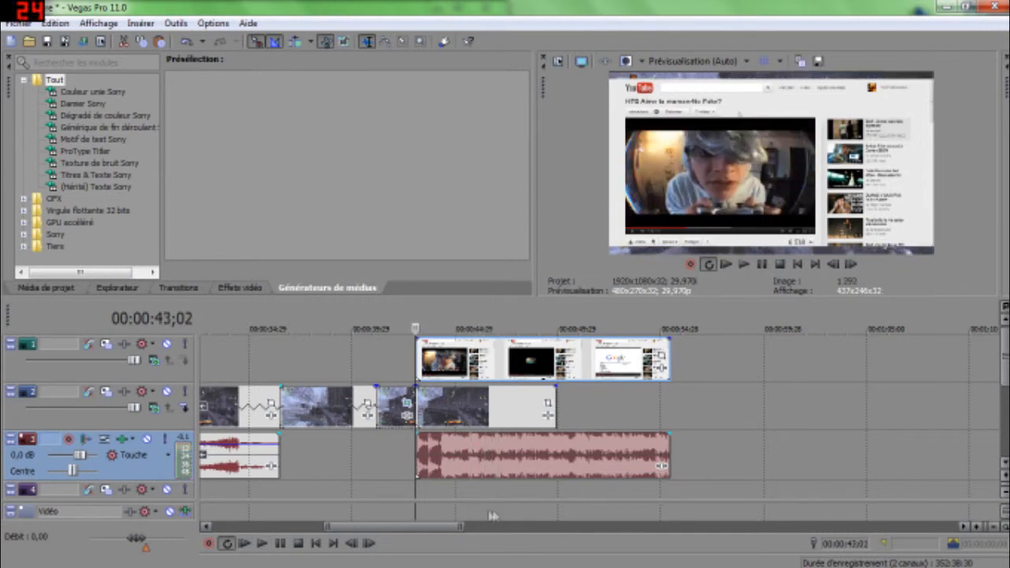
{"action": "left_click", "coordinate": [465, 500]}
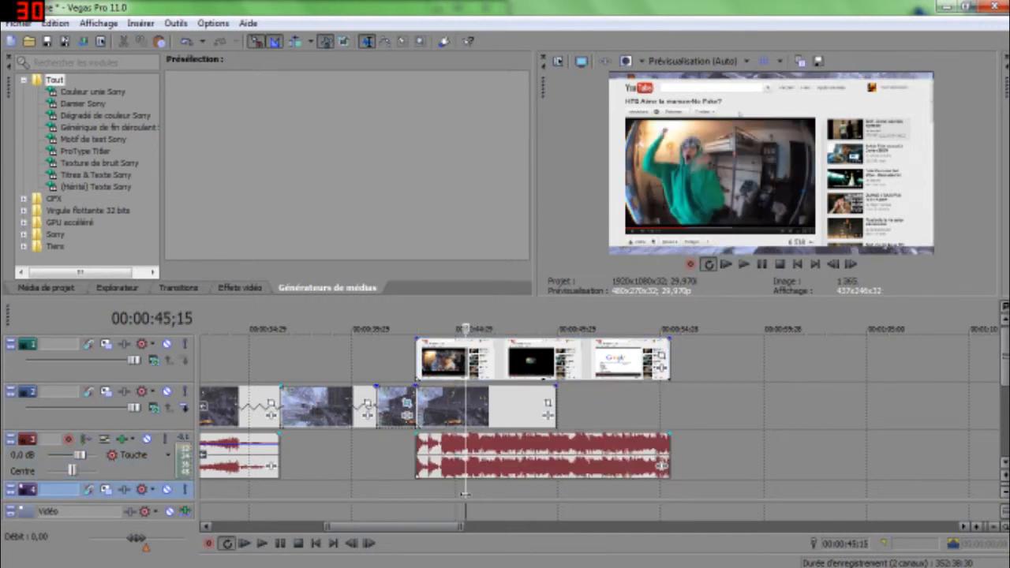
{"action": "mouse_move", "coordinate": [465, 493]}
{"action": "left_mouse_down"}
{"action": "mouse_move", "coordinate": [406, 492]}
{"action": "mouse_move", "coordinate": [459, 490]}
{"action": "left_mouse_up"}
{"action": "left_click", "coordinate": [457, 362]}
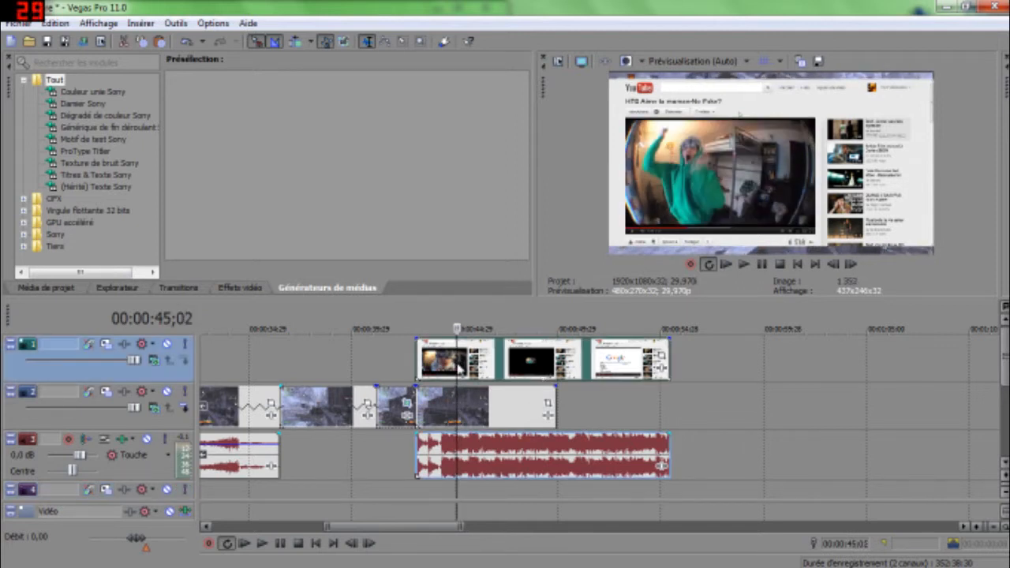
{"action": "key", "text": "s"}
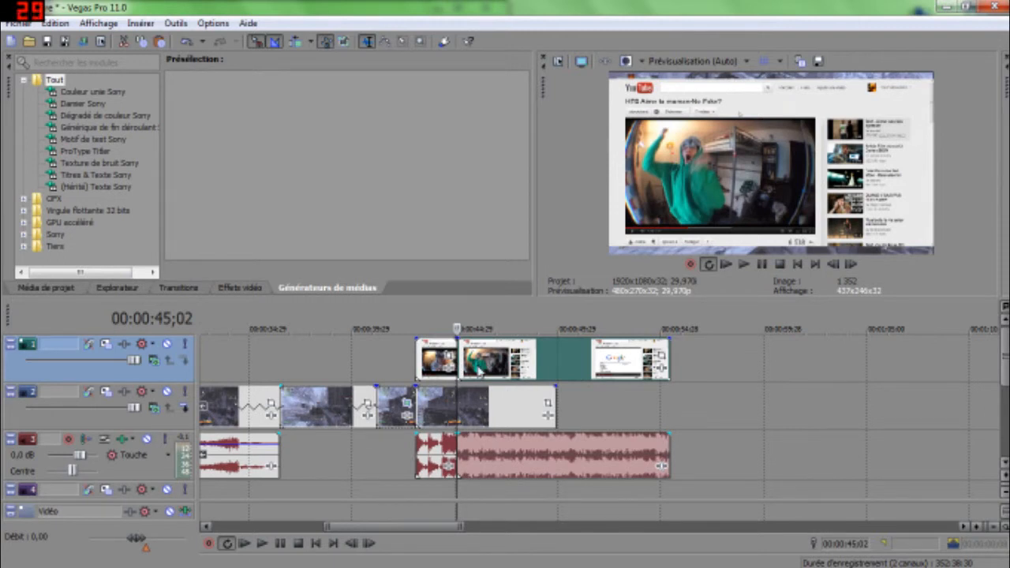
Ungroup the excerpt's part after 00:00:45;02 and delete only its video, keeping its audio.
{"action": "right_click", "coordinate": [478, 371]}
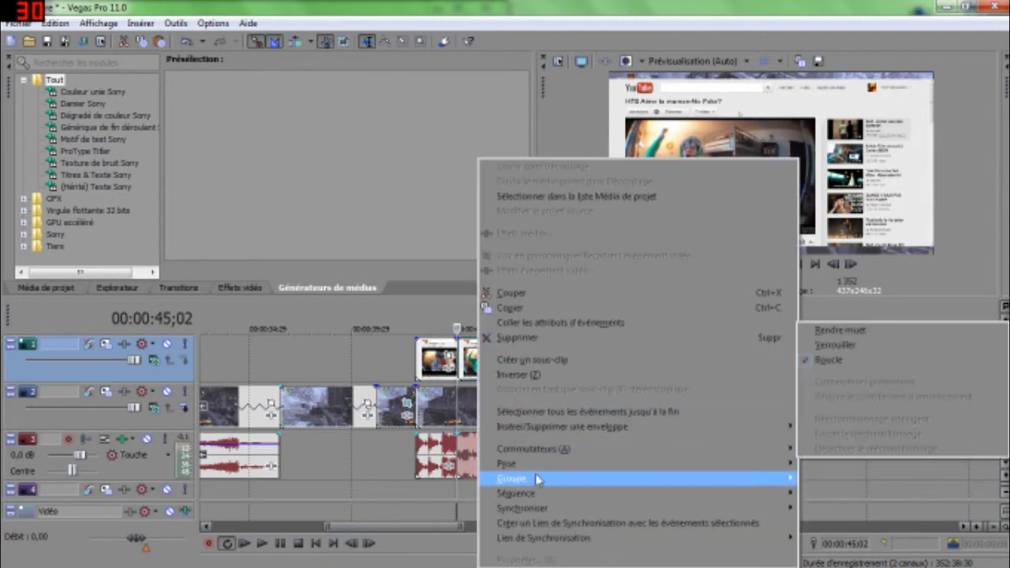
{"action": "mouse_move", "coordinate": [739, 477]}
{"action": "left_click", "coordinate": [859, 400]}
{"action": "mouse_move", "coordinate": [605, 368]}
{"action": "left_mouse_down"}
{"action": "mouse_move", "coordinate": [698, 368]}
{"action": "mouse_move", "coordinate": [570, 366]}
{"action": "mouse_move", "coordinate": [600, 367]}
{"action": "left_mouse_up"}
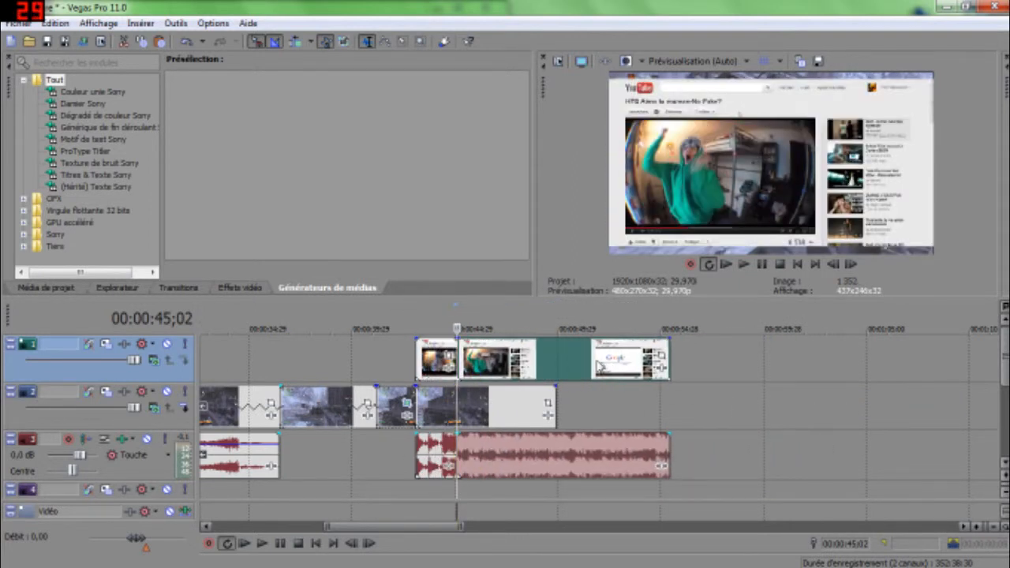
{"action": "left_click", "coordinate": [585, 410]}
{"action": "left_click_drag", "start_coordinate": [562, 367], "coordinate": [704, 369]}
{"action": "key", "text": "Delete"}
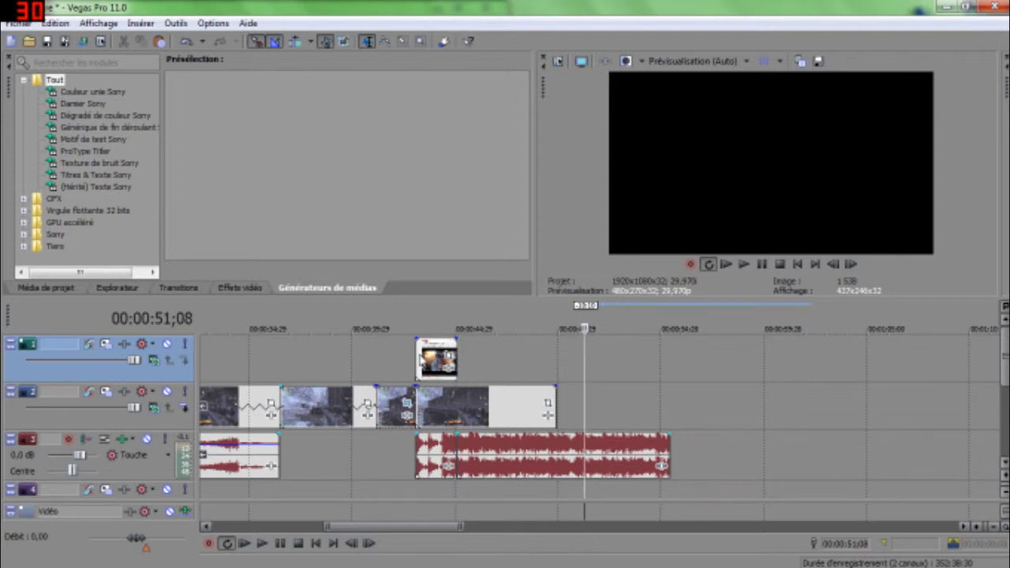
Play the ending from 00:00:43;02 and shift the browser excerpt with all its audio about 3 seconds forward on the timeline.
{"action": "left_click", "coordinate": [420, 357]}
{"action": "key", "text": "space"}
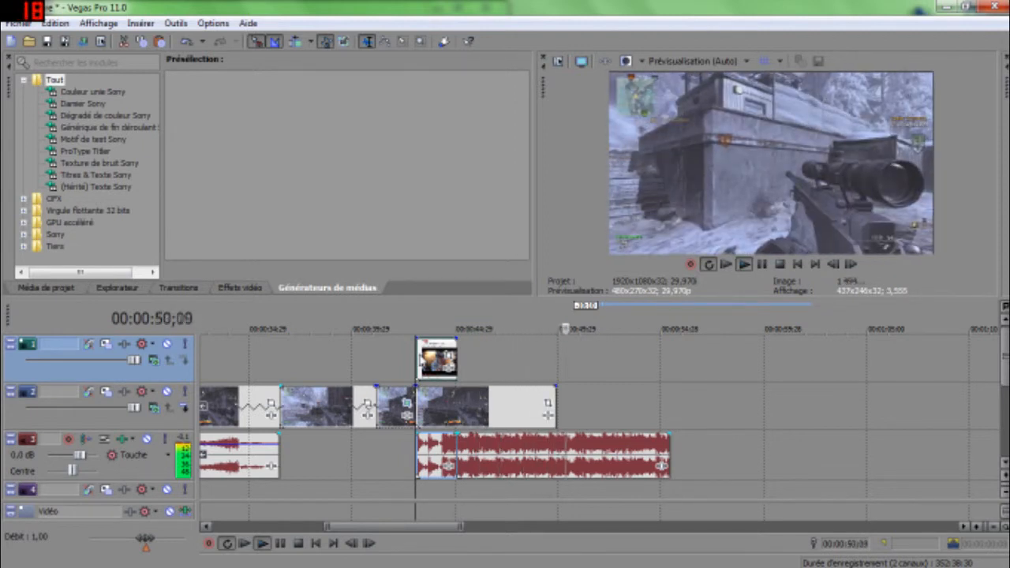
{"action": "key", "text": "space"}
{"action": "left_click_drag", "start_coordinate": [439, 363], "coordinate": [499, 357]}
{"action": "left_click", "coordinate": [514, 451]}
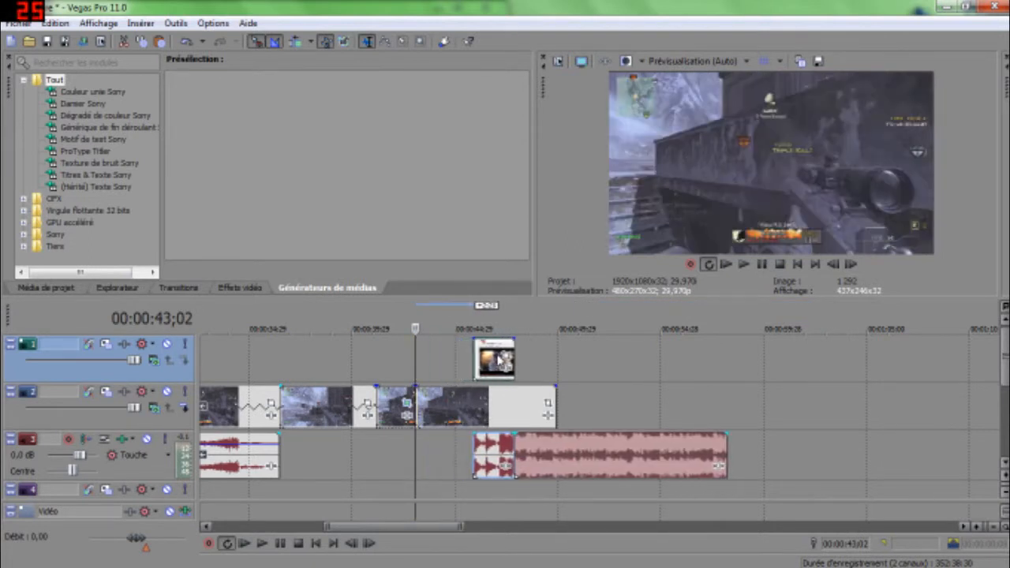
Add a fade-out to the last gameplay clip, starting where the browser excerpt's video ends.
{"action": "left_click", "coordinate": [603, 399]}
{"action": "left_click", "coordinate": [555, 402]}
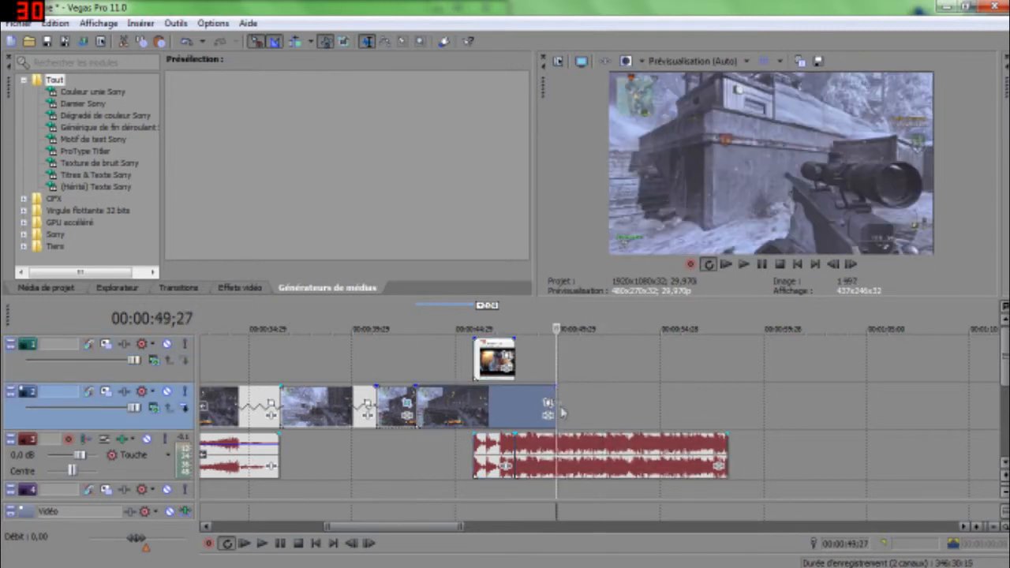
{"action": "left_click_drag", "start_coordinate": [550, 385], "coordinate": [515, 386]}
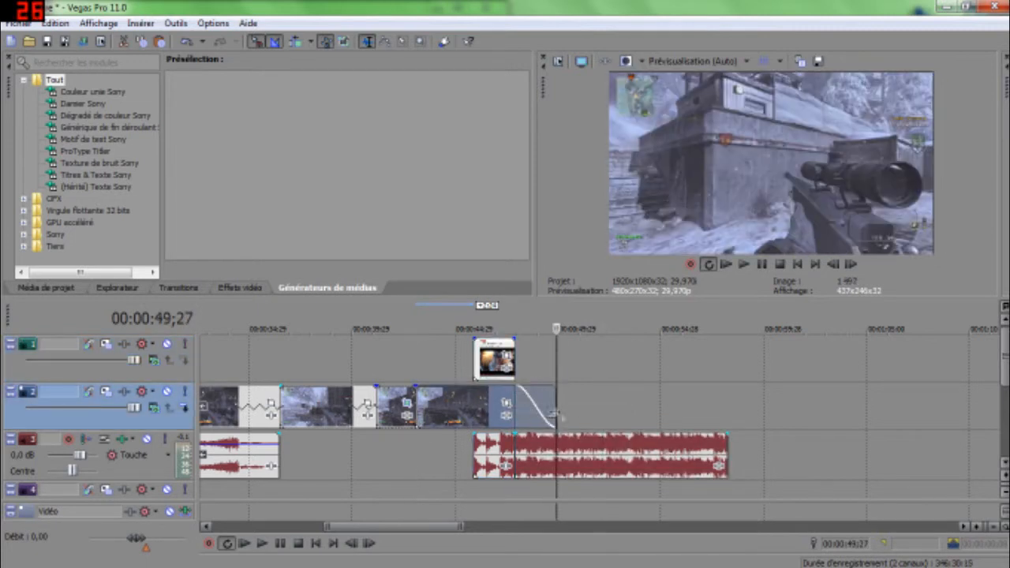
{"action": "left_click_drag", "start_coordinate": [568, 419], "coordinate": [706, 413]}
{"action": "left_click", "coordinate": [640, 415]}
{"action": "left_click", "coordinate": [623, 418]}
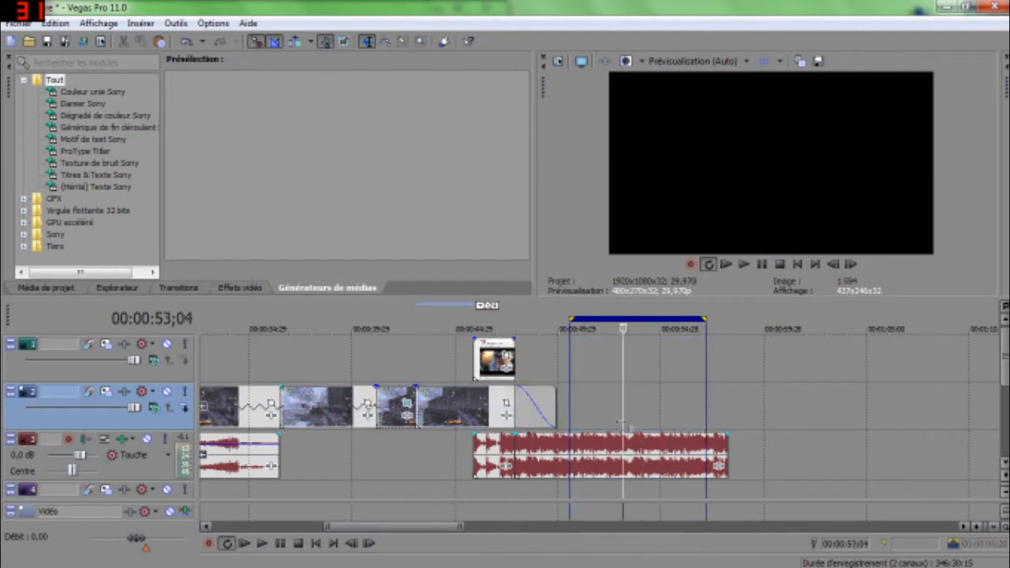
{"action": "right_click", "coordinate": [631, 420]}
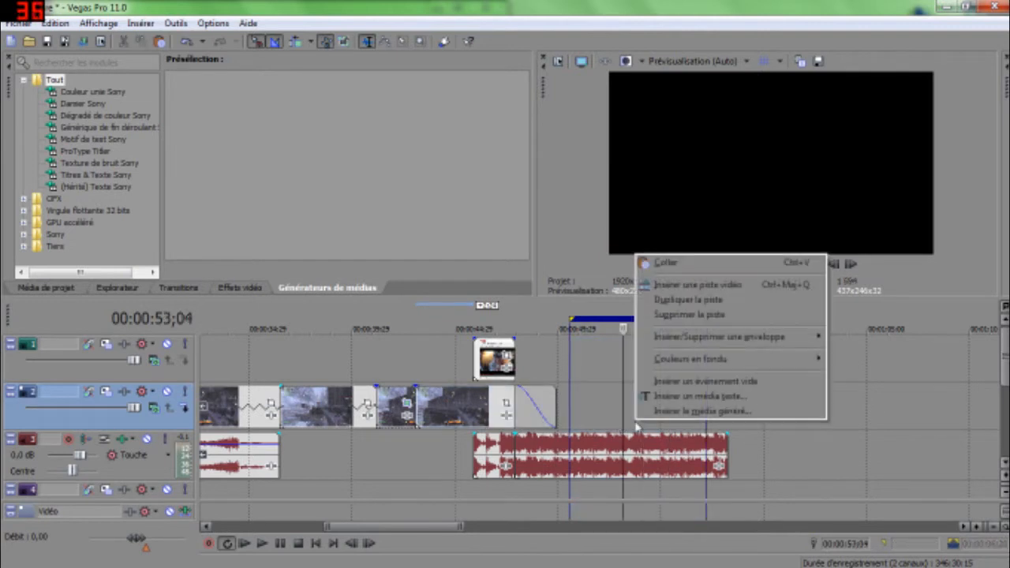
{"action": "left_click", "coordinate": [702, 400]}
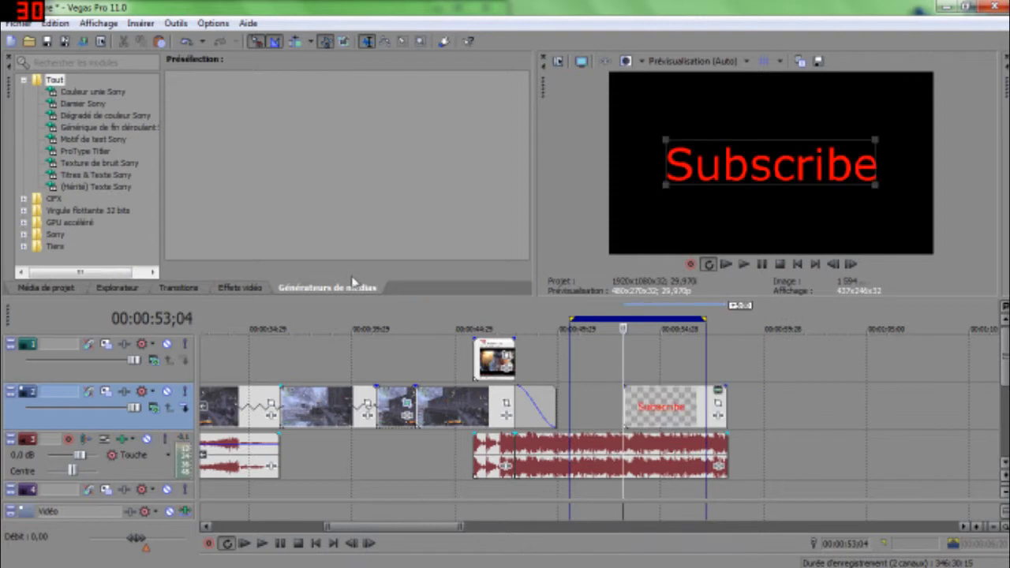
{"action": "left_click", "coordinate": [101, 176]}
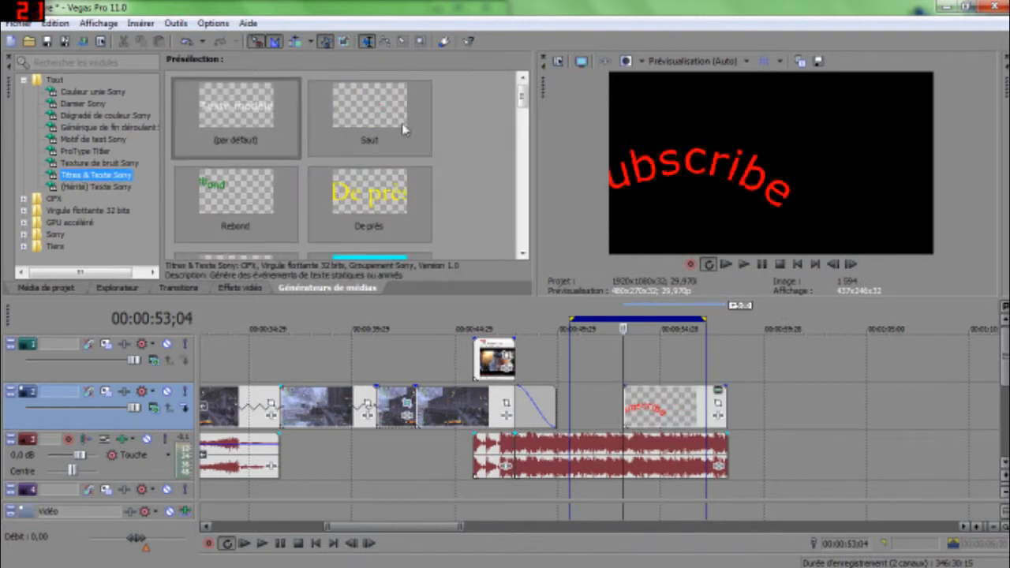
{"action": "left_click", "coordinate": [672, 400]}
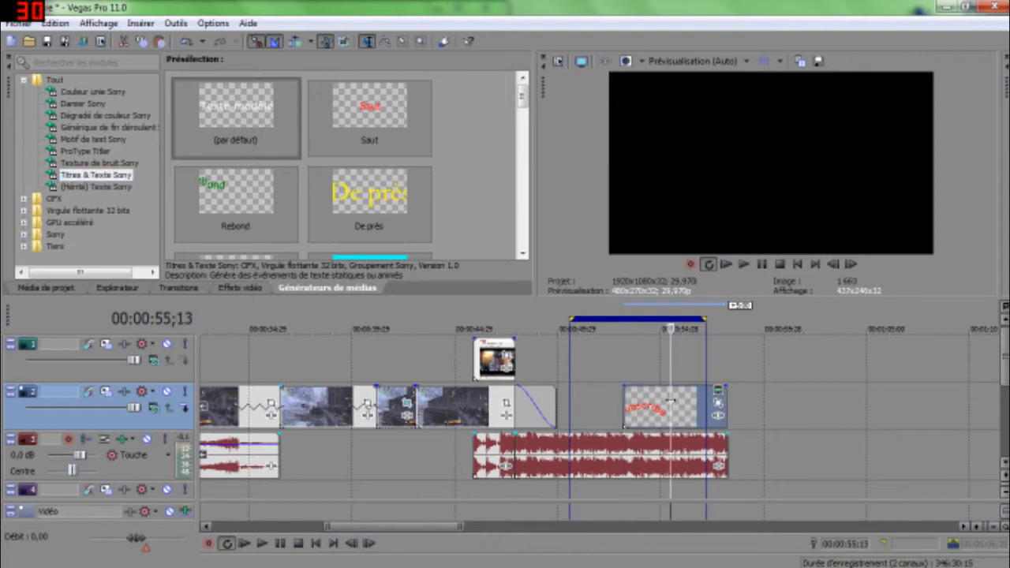
{"action": "key", "text": "Delete"}
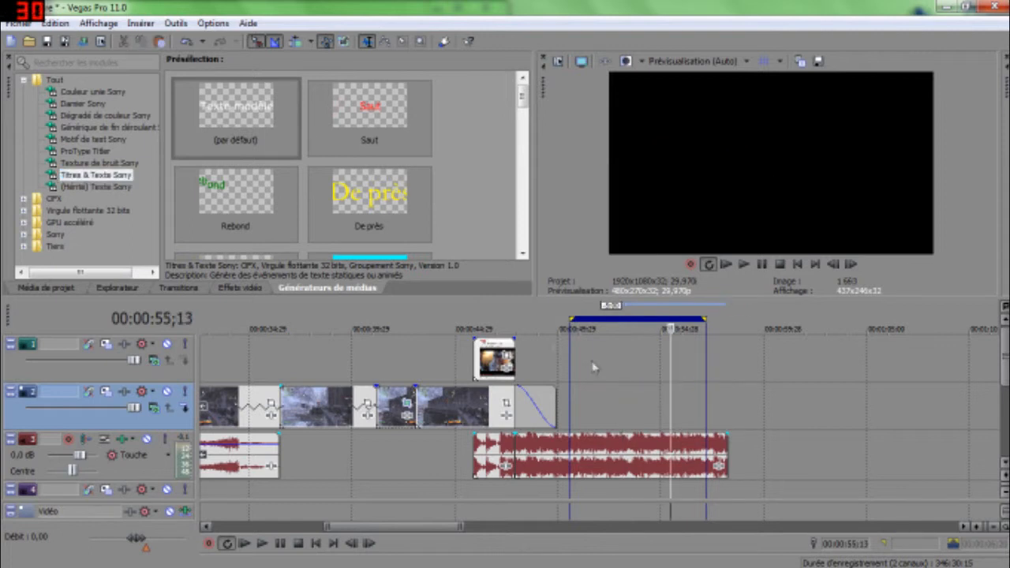
Add a Titres & Texte Sony title with the "Tremblement de terre" preset, reading "Subscribe", to the top video track just past the last gameplay clip.
{"action": "left_click_drag", "start_coordinate": [522, 95], "coordinate": [523, 135]}
{"action": "left_click", "coordinate": [397, 116]}
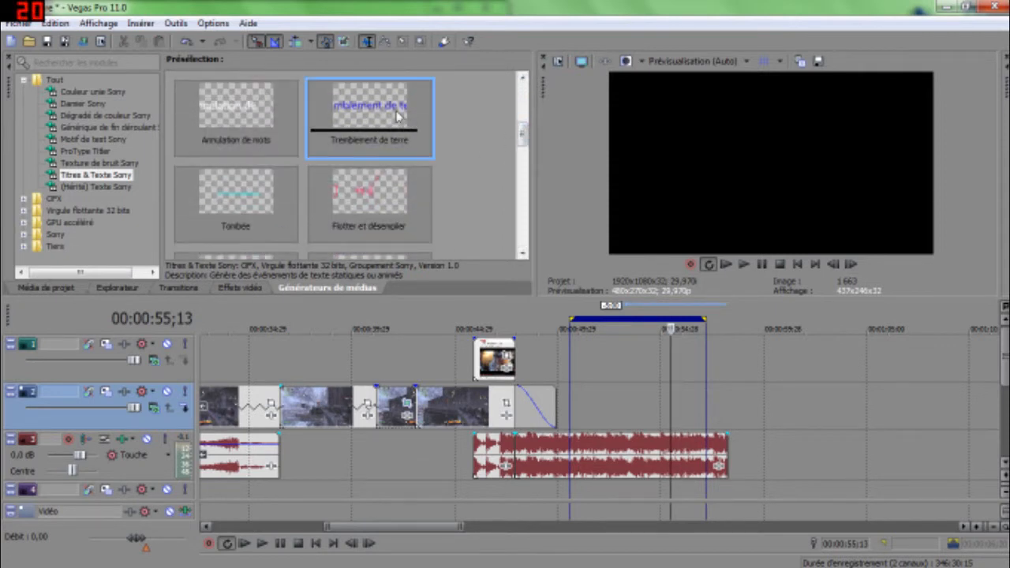
{"action": "left_click_drag", "start_coordinate": [397, 115], "coordinate": [571, 371]}
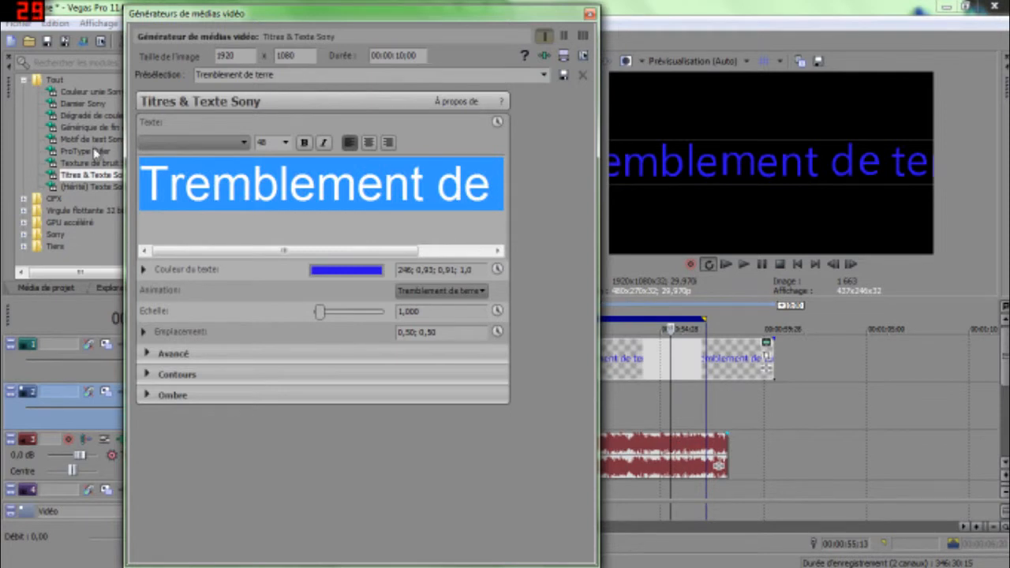
{"action": "type", "text": "S_u"}
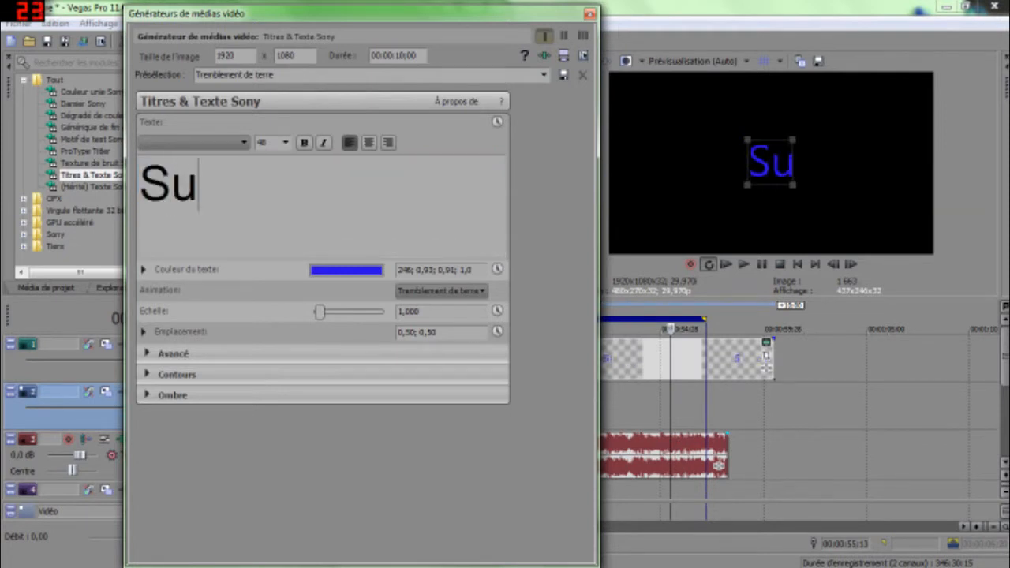
{"action": "type", "text": "bscriv"}
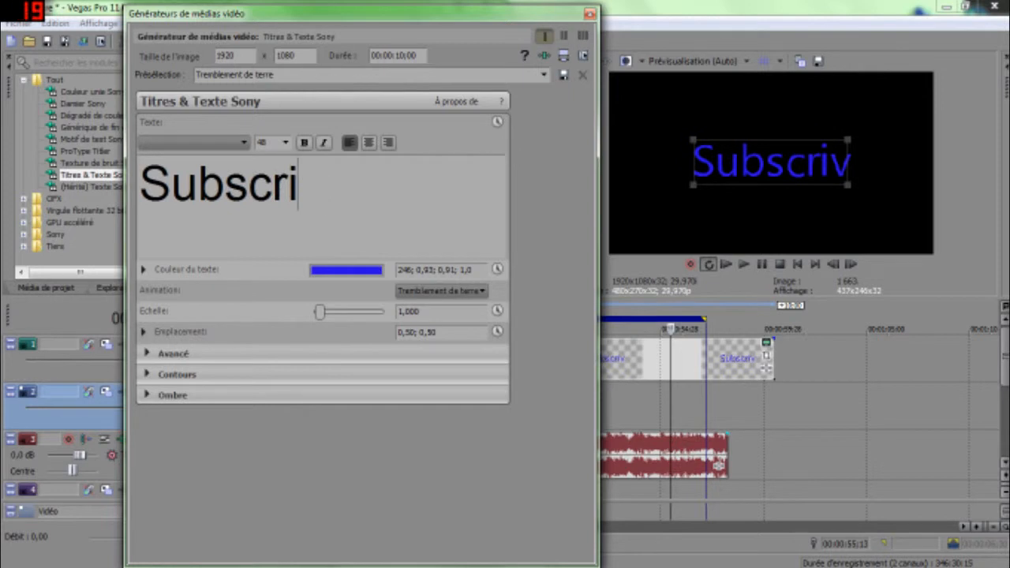
{"action": "key", "text": "BackSpace"}
{"action": "type", "text": "be"}
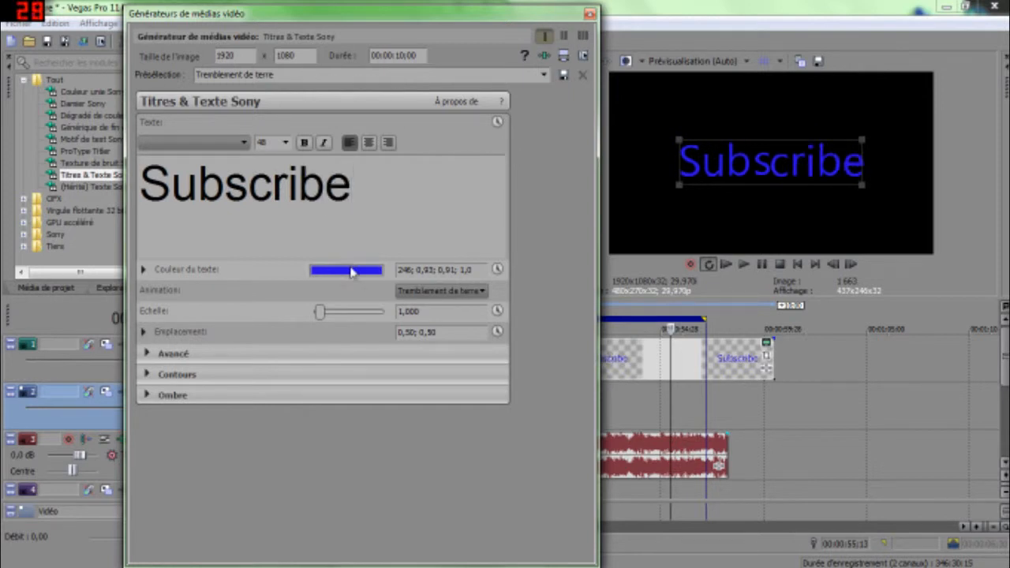
Set the "Subscribe" title's text colour to pure red (0; 1,0; 1,0; 1,0) and trim its end to match the end of the excerpt's audio.
{"action": "left_click", "coordinate": [352, 272]}
{"action": "left_click", "coordinate": [398, 317]}
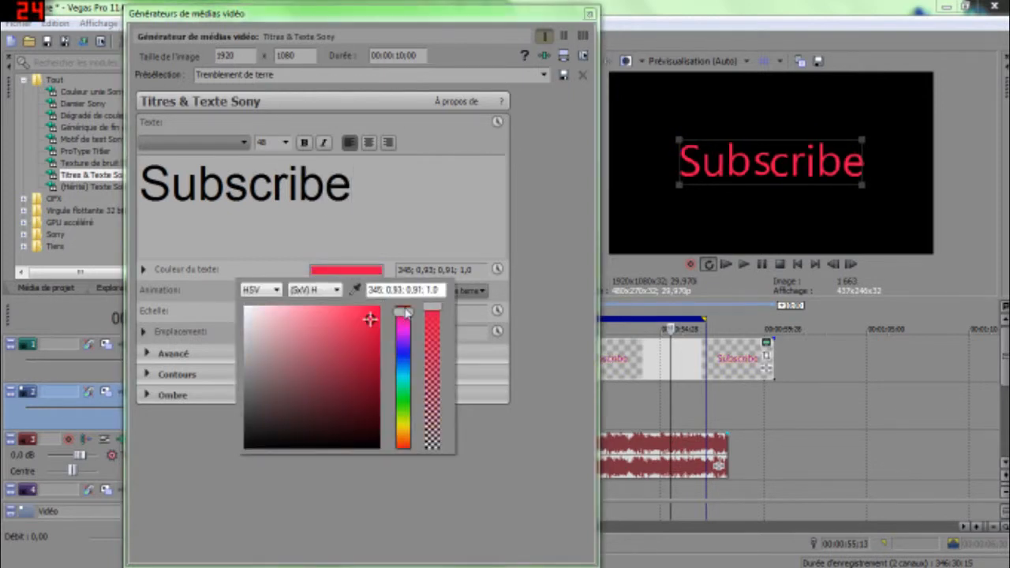
{"action": "left_click_drag", "start_coordinate": [404, 310], "coordinate": [403, 486]}
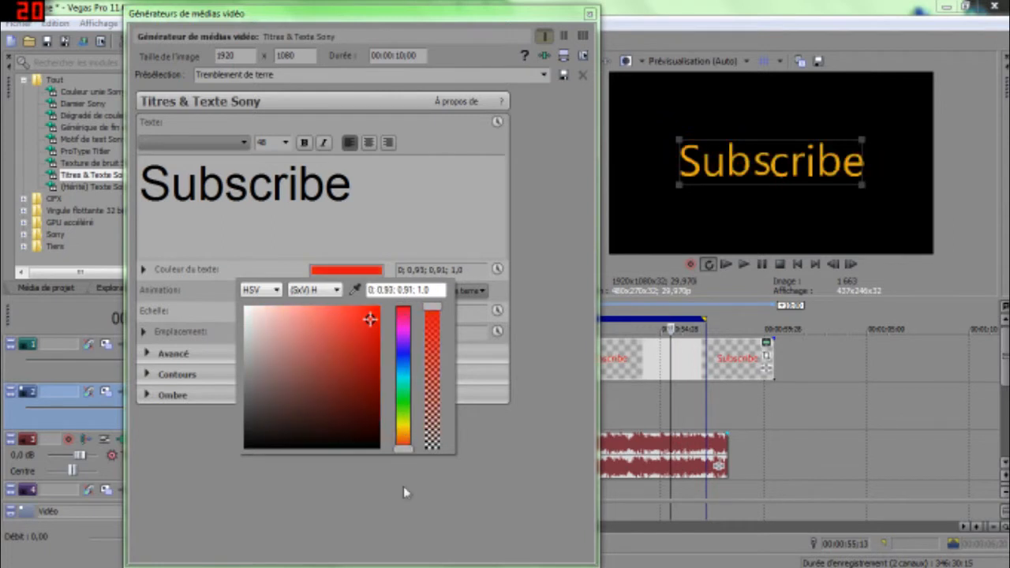
{"action": "left_click_drag", "start_coordinate": [370, 318], "coordinate": [401, 294]}
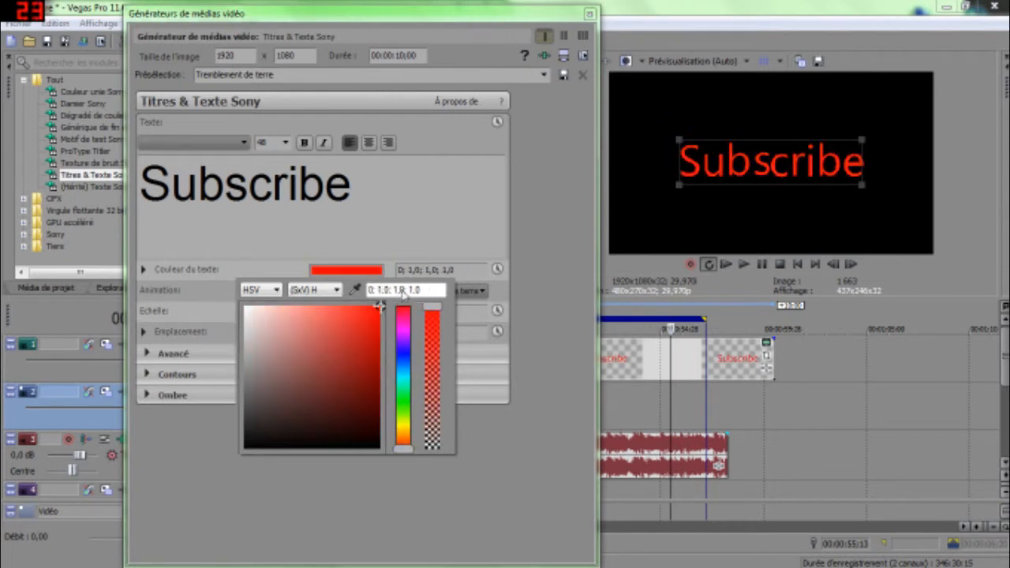
{"action": "left_click", "coordinate": [552, 340]}
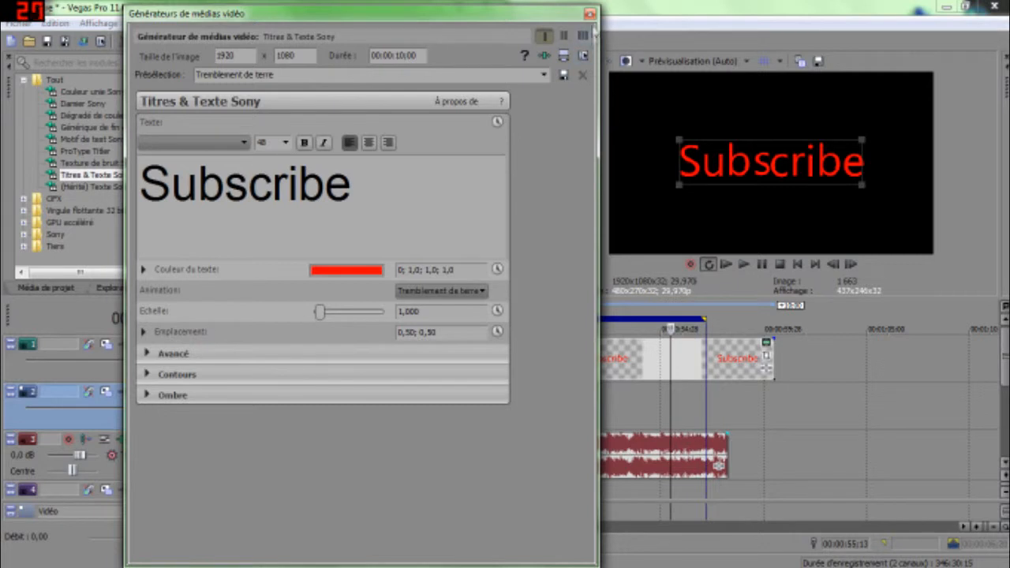
{"action": "left_click", "coordinate": [590, 14]}
{"action": "left_click_drag", "start_coordinate": [771, 366], "coordinate": [719, 363]}
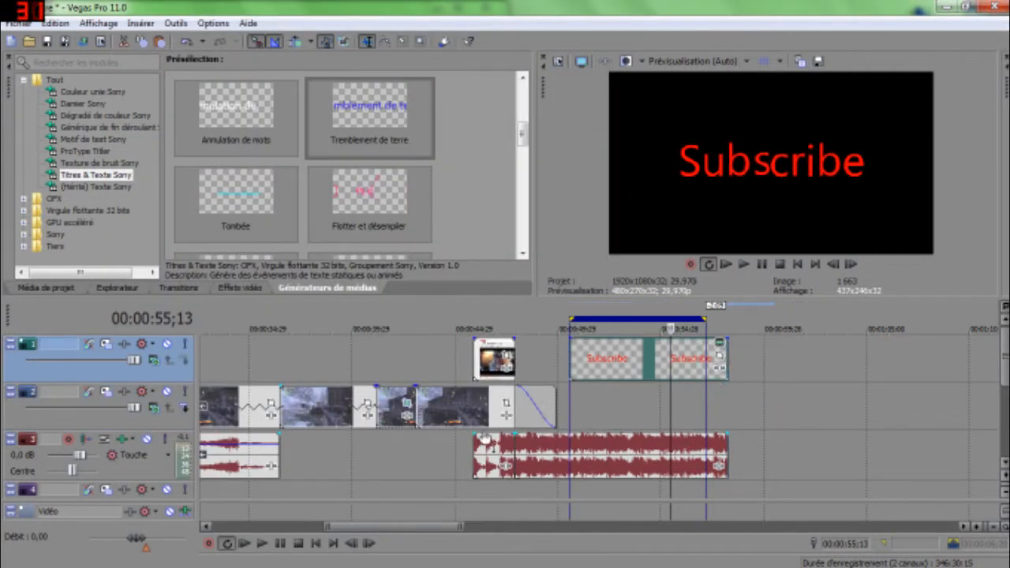
Play the ending of the montage from 00:00:44;05 through the "Subscribe" title.
{"action": "left_click", "coordinate": [439, 462]}
{"action": "key", "text": "space"}
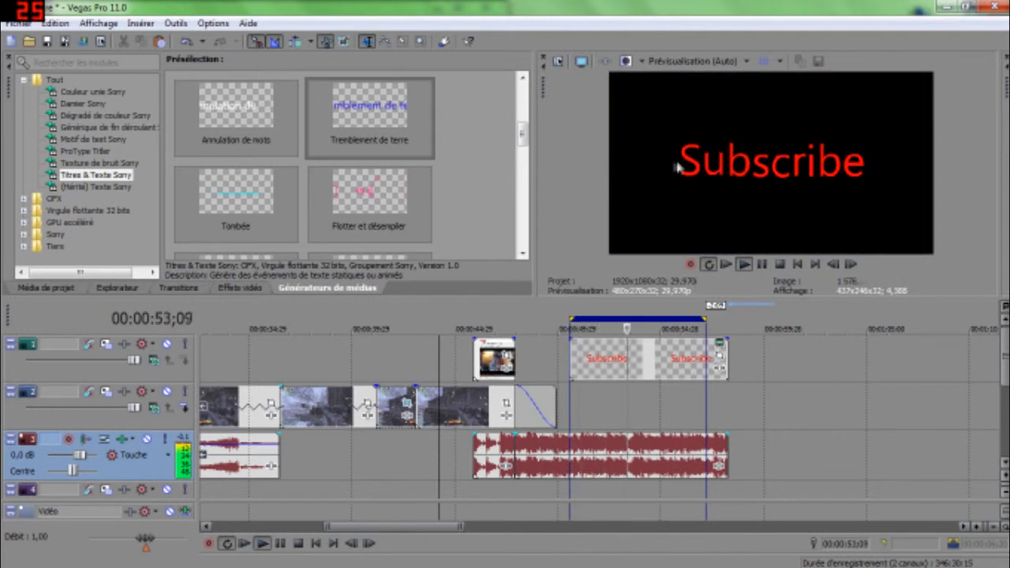
{"action": "key", "text": "space"}
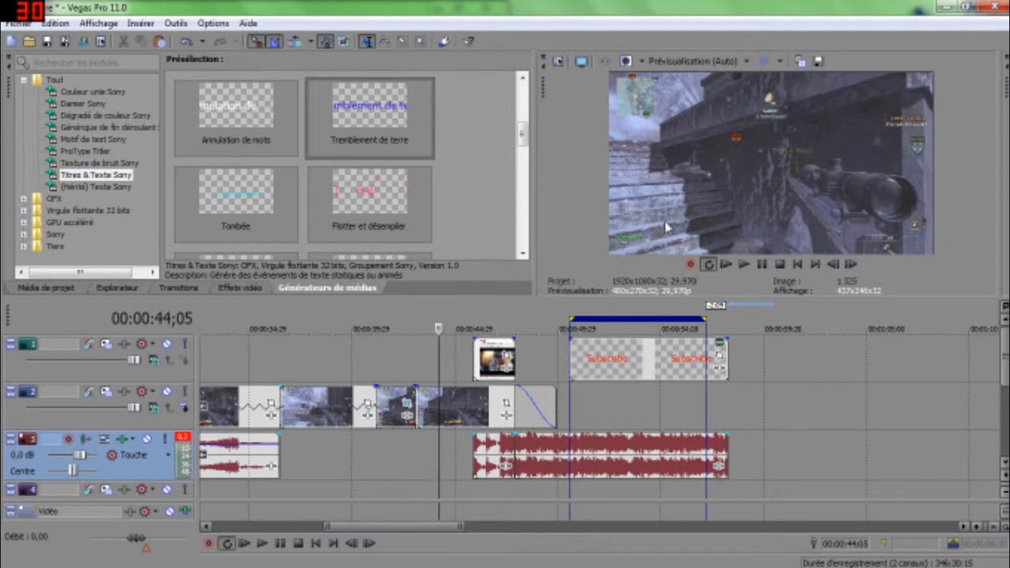
Mute audio track 3 and play the "Subscribe" title from its start at 00:00:50;15.
{"action": "left_click", "coordinate": [147, 439]}
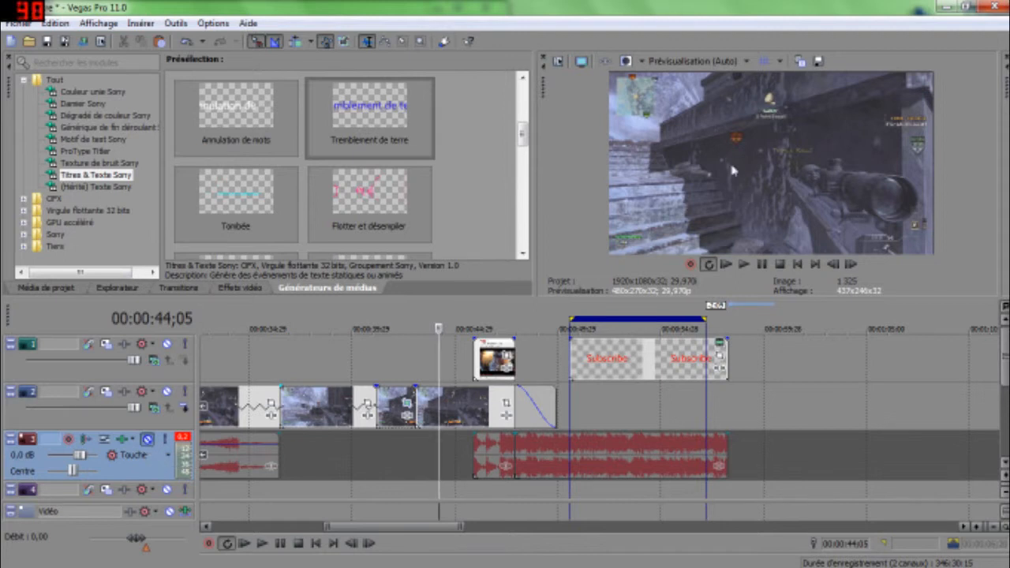
{"action": "left_click", "coordinate": [569, 361]}
{"action": "key", "text": "space"}
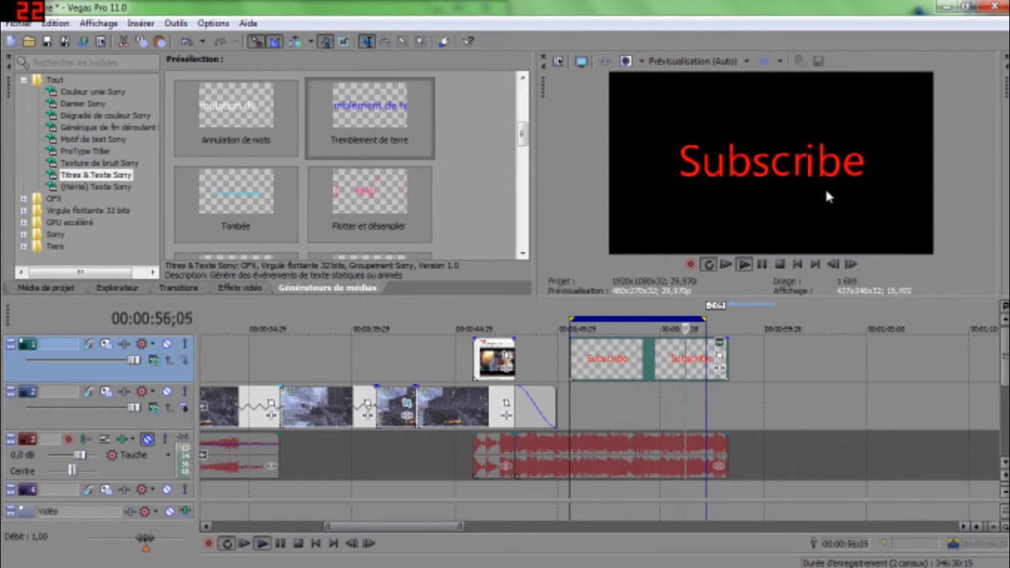
{"action": "key", "text": "space"}
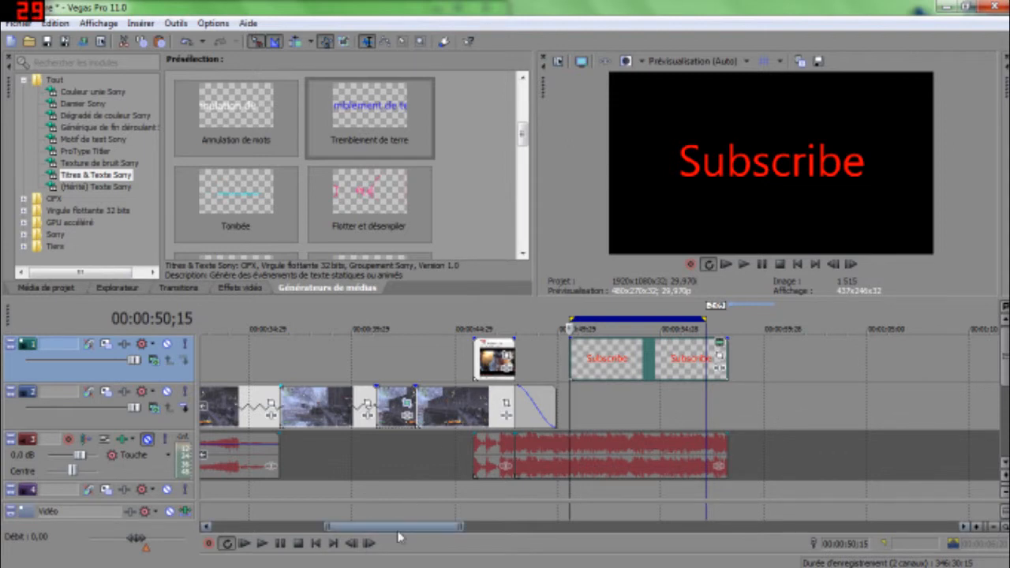
Open the browser excerpt's pan/crop settings and shrink the crop frame to about 278,8 × 320,5 over the face in the video.
{"action": "mouse_move", "coordinate": [410, 526]}
{"action": "left_mouse_down"}
{"action": "mouse_move", "coordinate": [272, 519]}
{"action": "mouse_move", "coordinate": [408, 517]}
{"action": "left_mouse_up"}
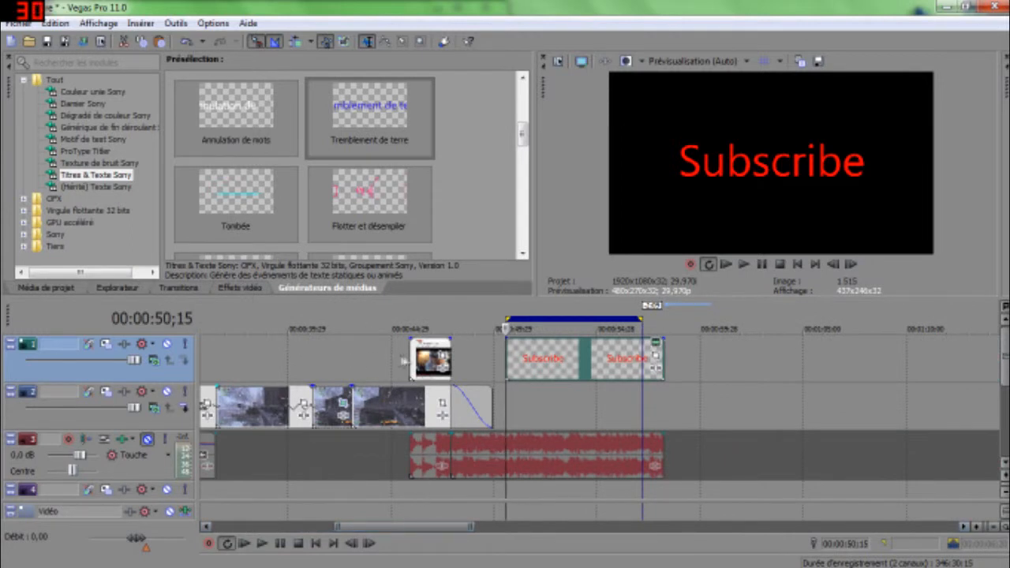
{"action": "left_click", "coordinate": [409, 359]}
{"action": "left_click", "coordinate": [441, 359]}
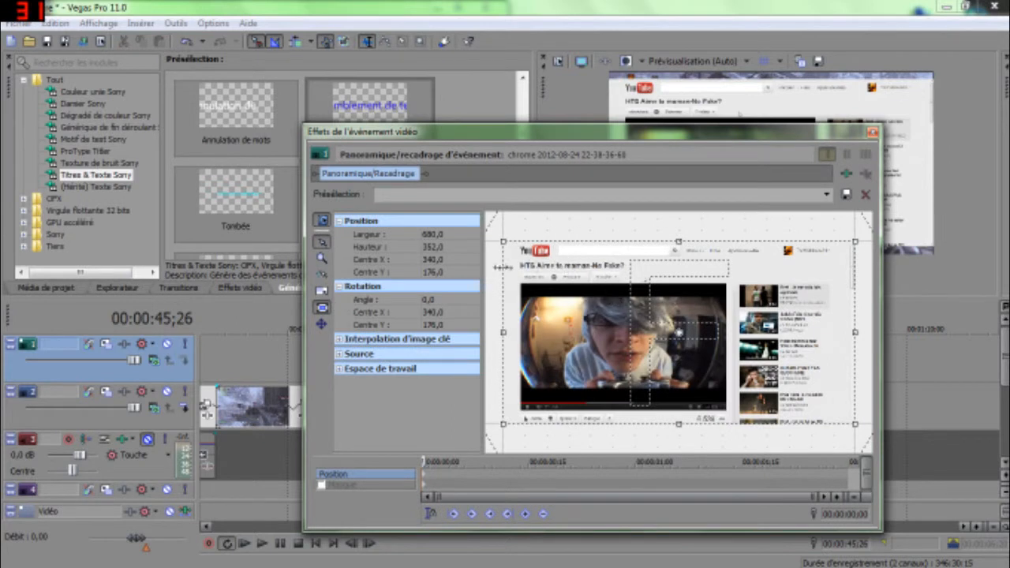
{"action": "left_click_drag", "start_coordinate": [854, 239], "coordinate": [751, 247]}
{"action": "left_click_drag", "start_coordinate": [702, 311], "coordinate": [644, 325]}
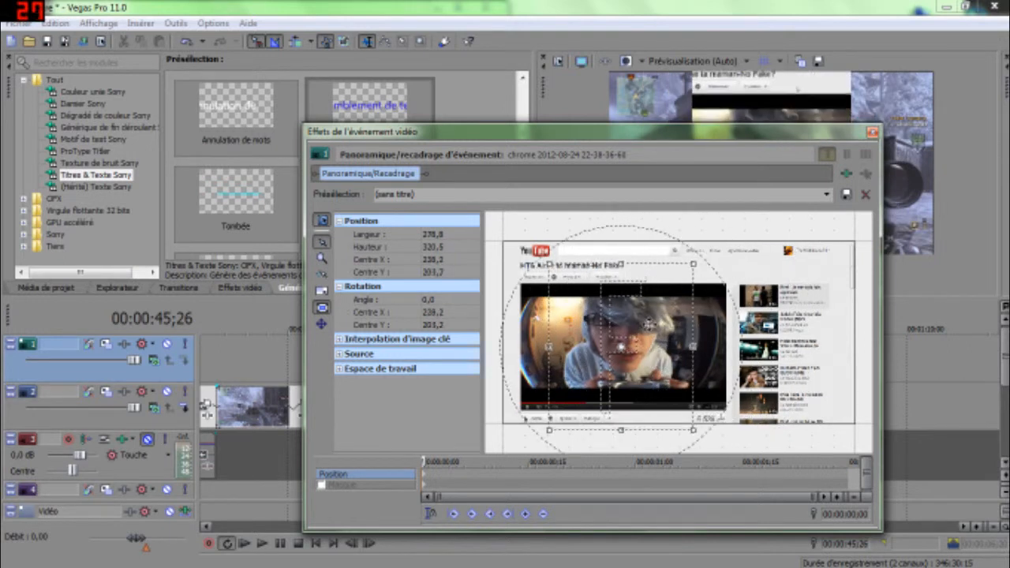
Dock the pan/crop window above the timeline and tighten the crop frame to about 209,0 × 213,8 around the face.
{"action": "left_click_drag", "start_coordinate": [685, 132], "coordinate": [465, 91]}
{"action": "left_click_drag", "start_coordinate": [382, 175], "coordinate": [379, 181]}
{"action": "scroll", "coordinate": [440, 170], "scroll_direction": "down", "scroll_amount": 3}
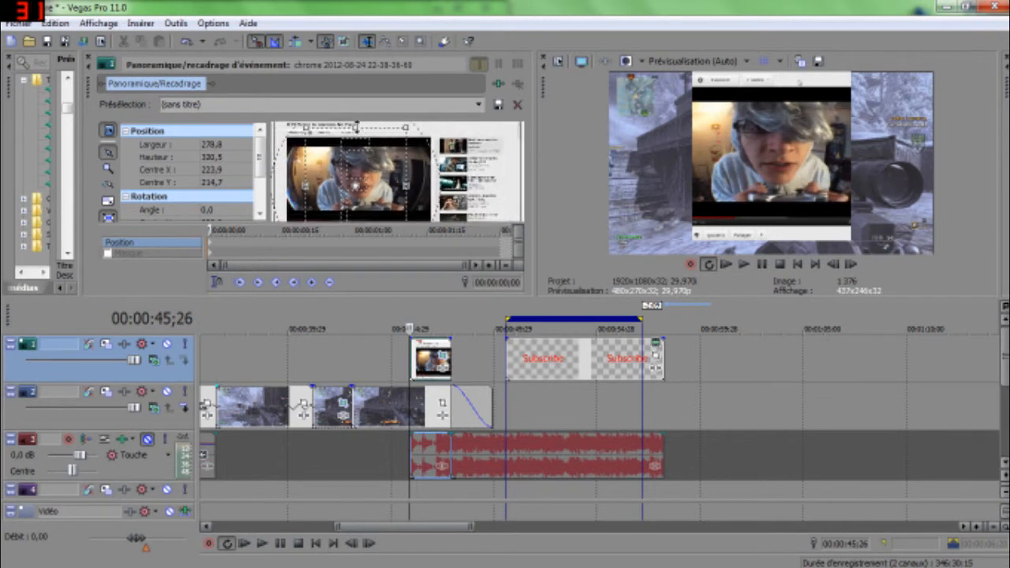
{"action": "left_click_drag", "start_coordinate": [357, 127], "coordinate": [356, 146]}
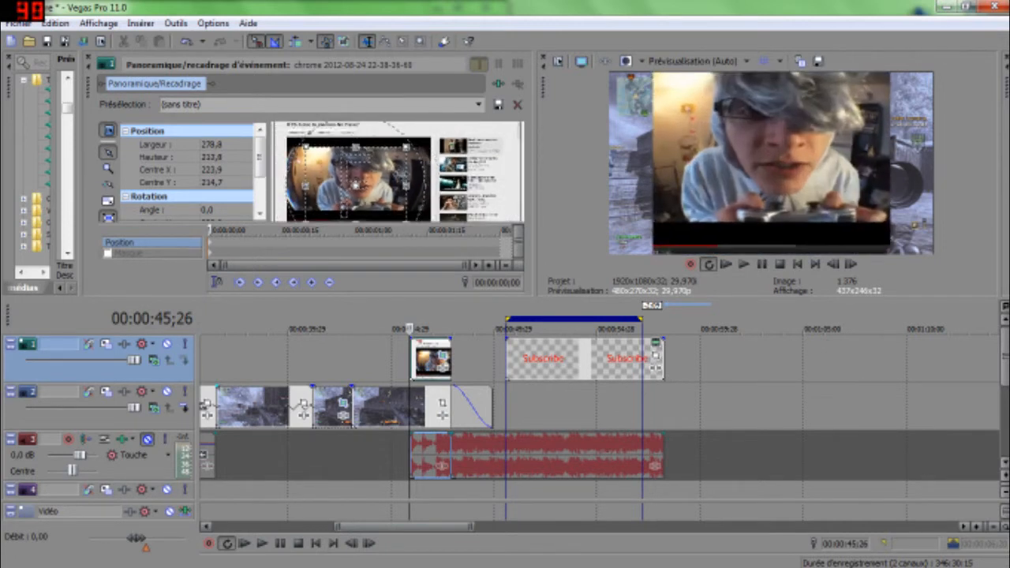
{"action": "left_click_drag", "start_coordinate": [404, 183], "coordinate": [377, 178]}
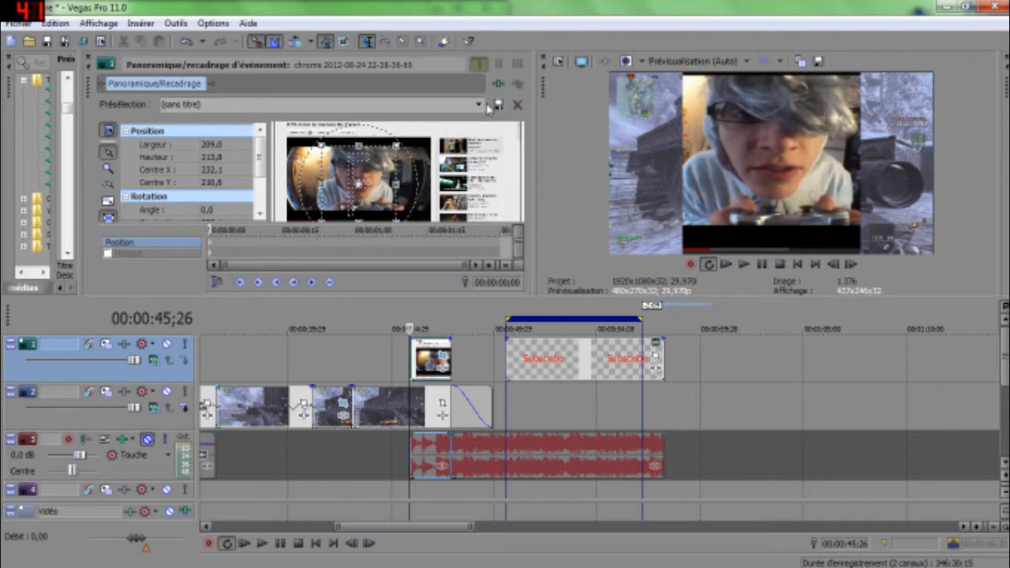
Raise the crop frame's lower edge to cut off the player border, leaving a height of about 174,7.
{"action": "scroll", "coordinate": [504, 152], "scroll_direction": "down", "scroll_amount": 3}
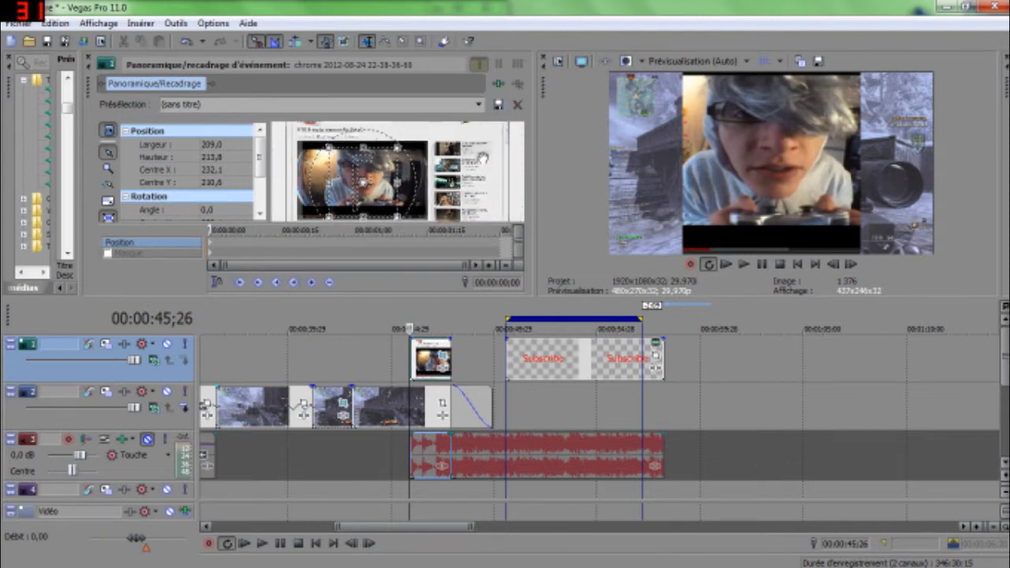
{"action": "left_click_drag", "start_coordinate": [369, 208], "coordinate": [368, 164]}
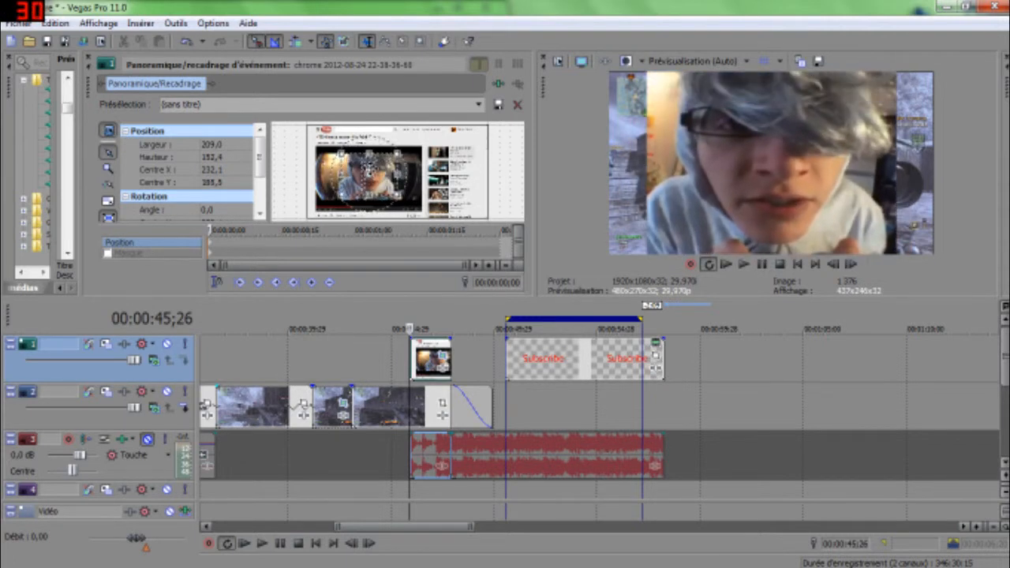
{"action": "left_click_drag", "start_coordinate": [368, 194], "coordinate": [370, 207]}
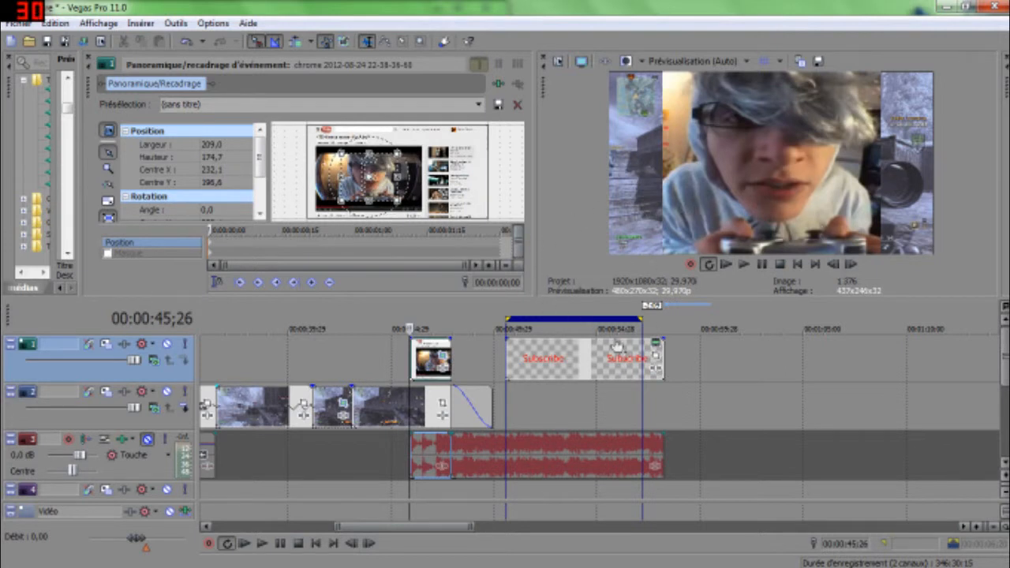
Play the ending from 00:00:44;26 to check the cropped browser excerpt over the gameplay.
{"action": "left_click", "coordinate": [388, 421]}
{"action": "key", "text": "space"}
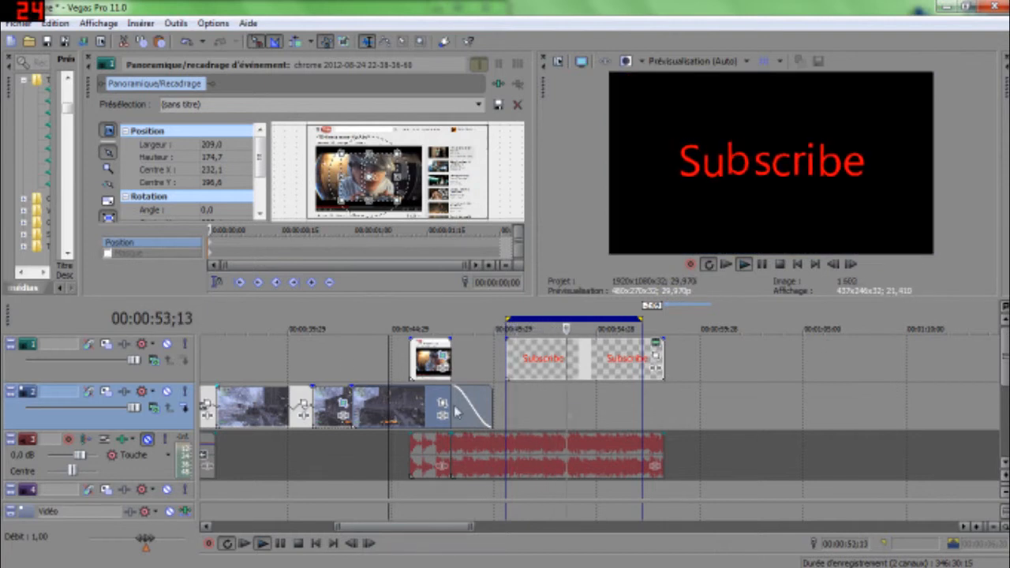
{"action": "key", "text": "space"}
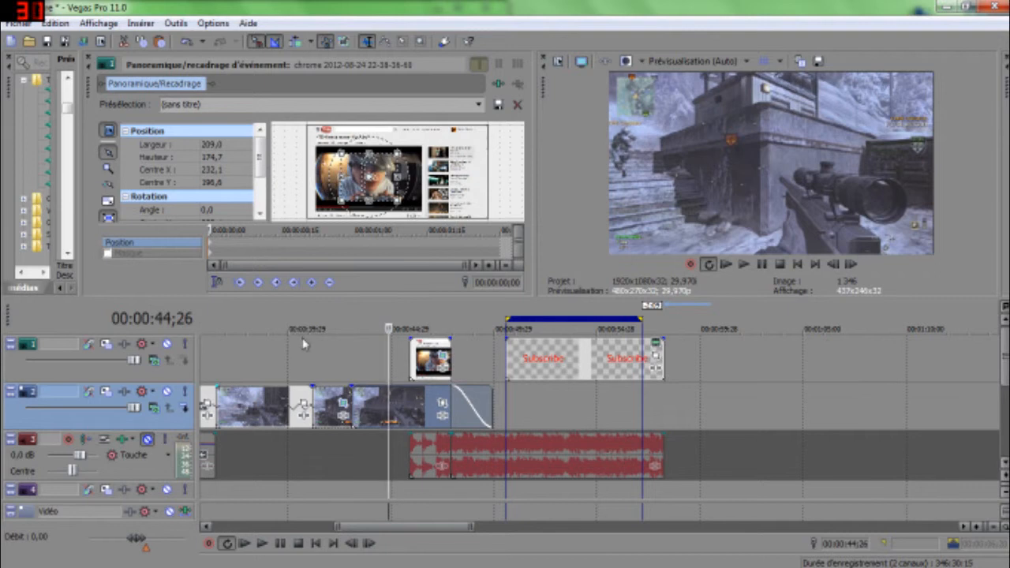
{"action": "scroll", "coordinate": [302, 337], "scroll_direction": "up", "scroll_amount": 3}
{"action": "scroll", "coordinate": [462, 386], "scroll_direction": "down", "scroll_amount": 8}
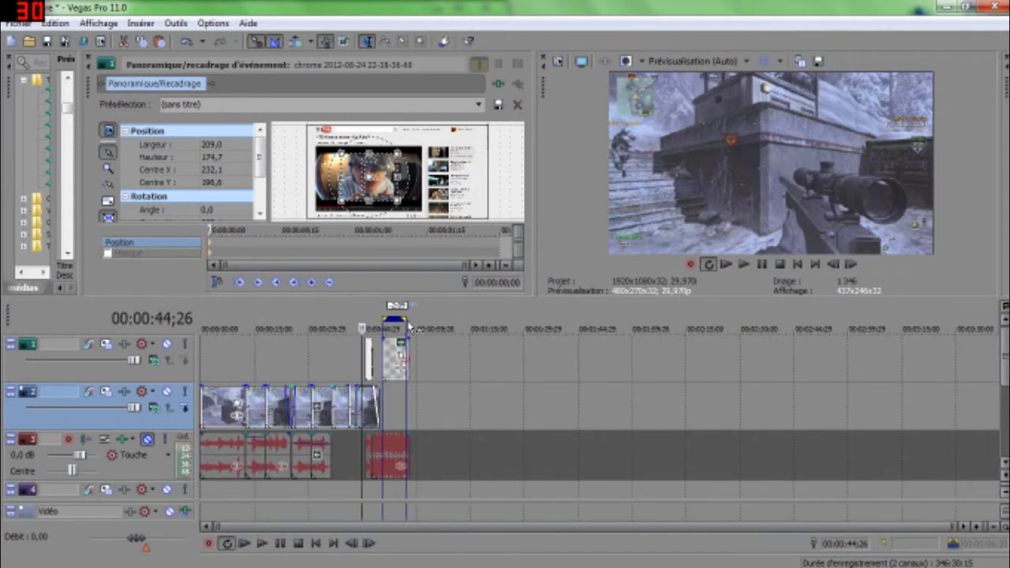
{"action": "left_click", "coordinate": [409, 326]}
{"action": "left_click", "coordinate": [468, 324]}
{"action": "left_click", "coordinate": [513, 368]}
{"action": "left_click", "coordinate": [691, 392]}
{"action": "left_click", "coordinate": [748, 379]}
{"action": "left_click", "coordinate": [524, 375]}
{"action": "left_click", "coordinate": [476, 374]}
{"action": "left_click", "coordinate": [542, 378]}
{"action": "left_click", "coordinate": [575, 383]}
{"action": "left_click", "coordinate": [655, 380]}
{"action": "left_click", "coordinate": [728, 380]}
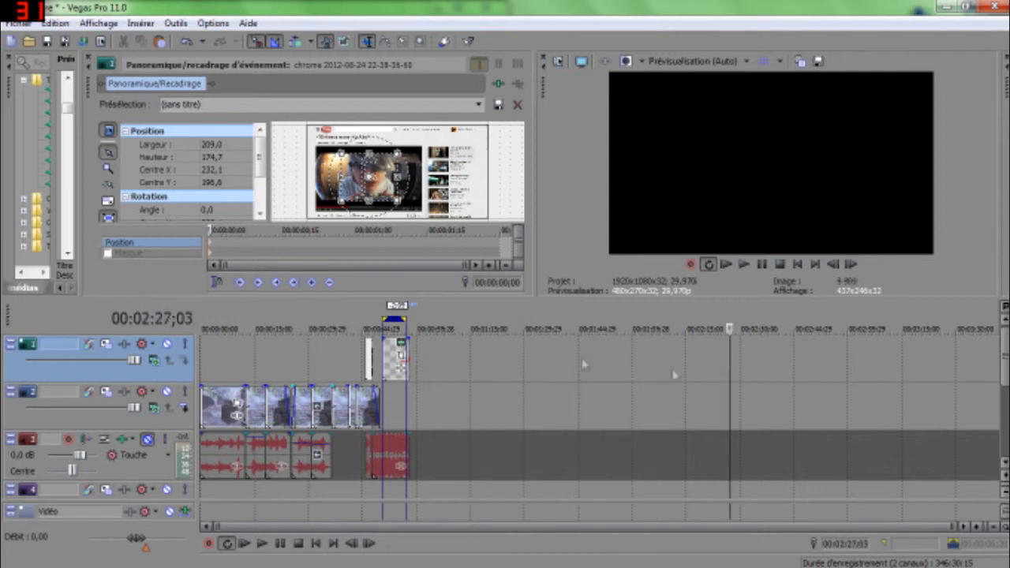
Open the render settings and choose the Windows Media Video V11 template "Vidéo HD 720-24p 5 Mbits/s".
{"action": "left_click", "coordinate": [84, 41]}
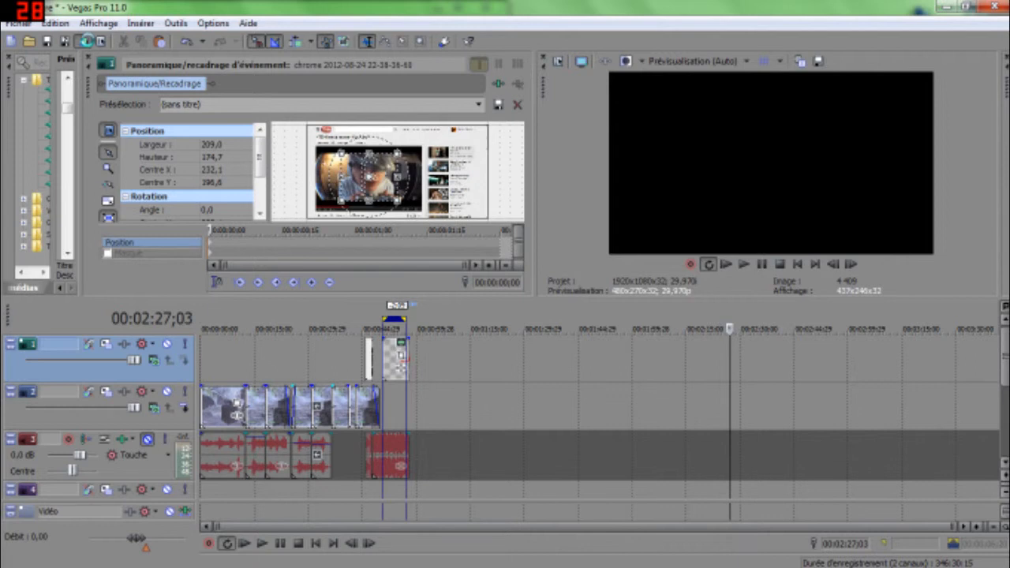
{"action": "left_click", "coordinate": [87, 41]}
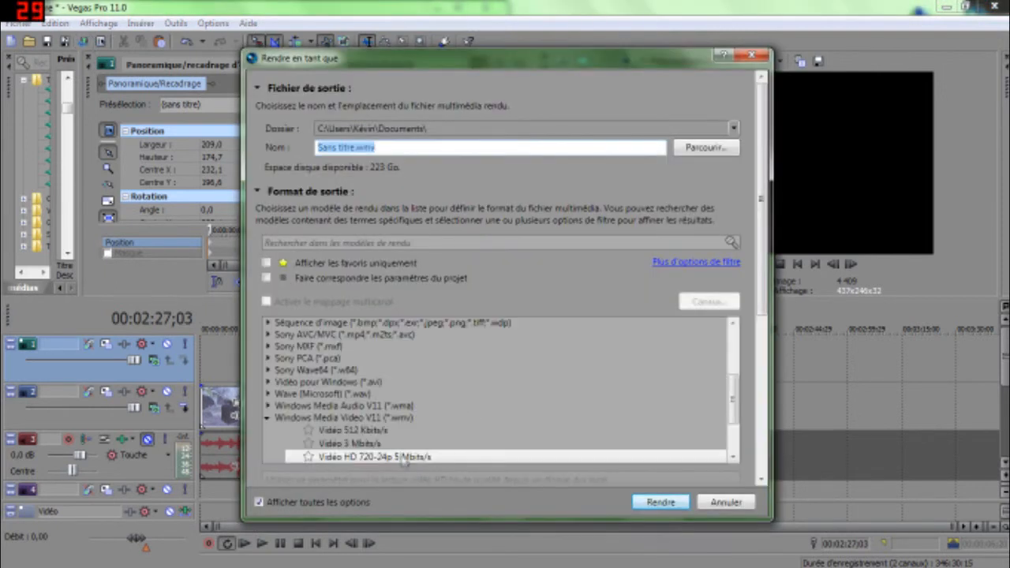
{"action": "left_click_drag", "start_coordinate": [736, 405], "coordinate": [736, 429]}
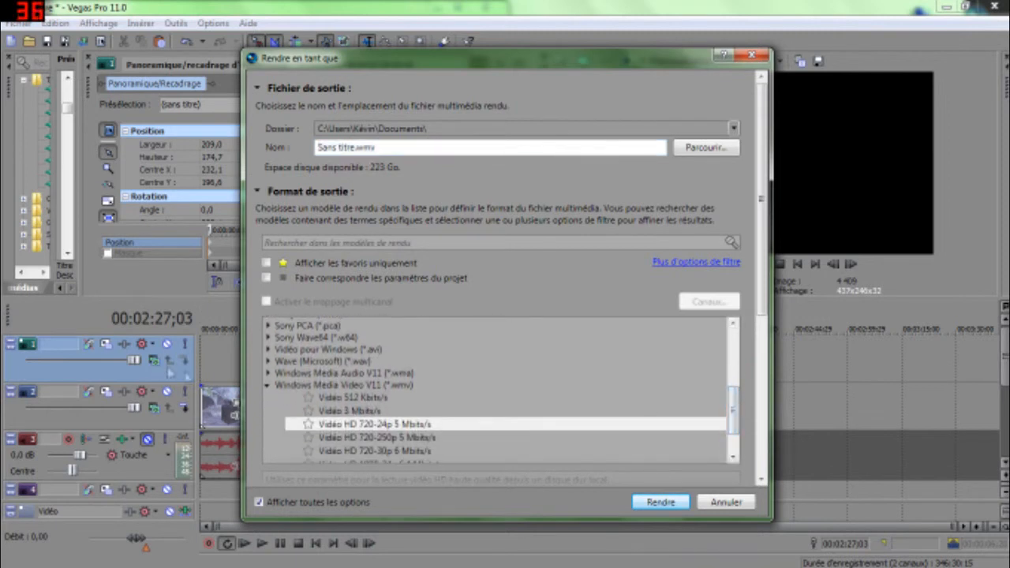
{"action": "left_click", "coordinate": [337, 385]}
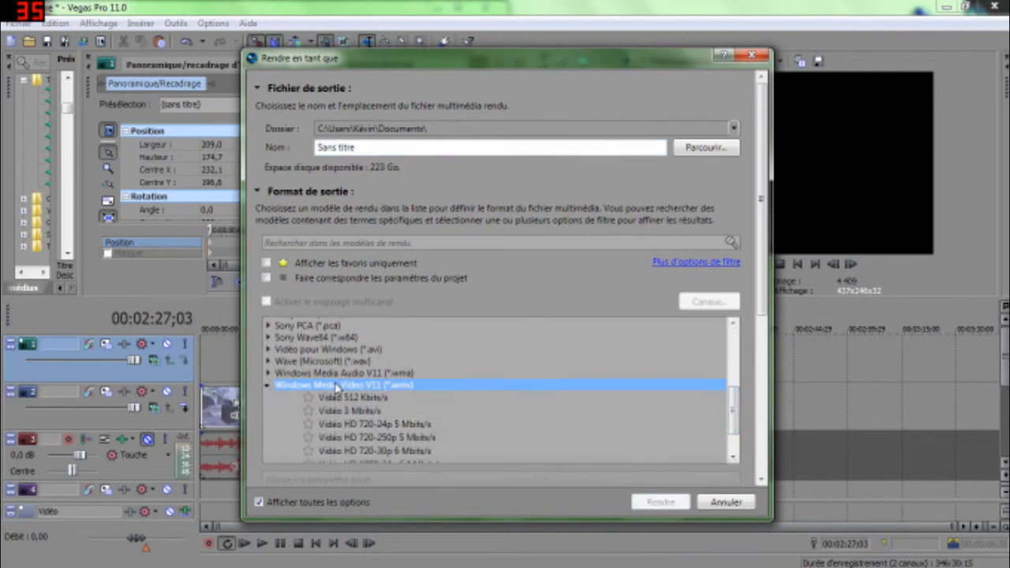
{"action": "left_click", "coordinate": [390, 426]}
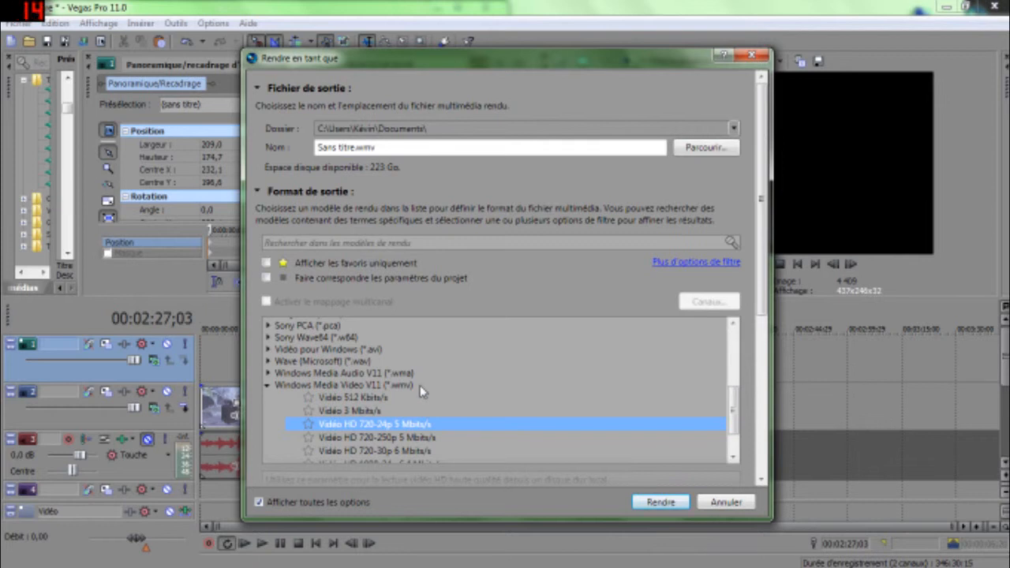
{"action": "scroll", "coordinate": [514, 414], "scroll_direction": "down", "scroll_amount": 2}
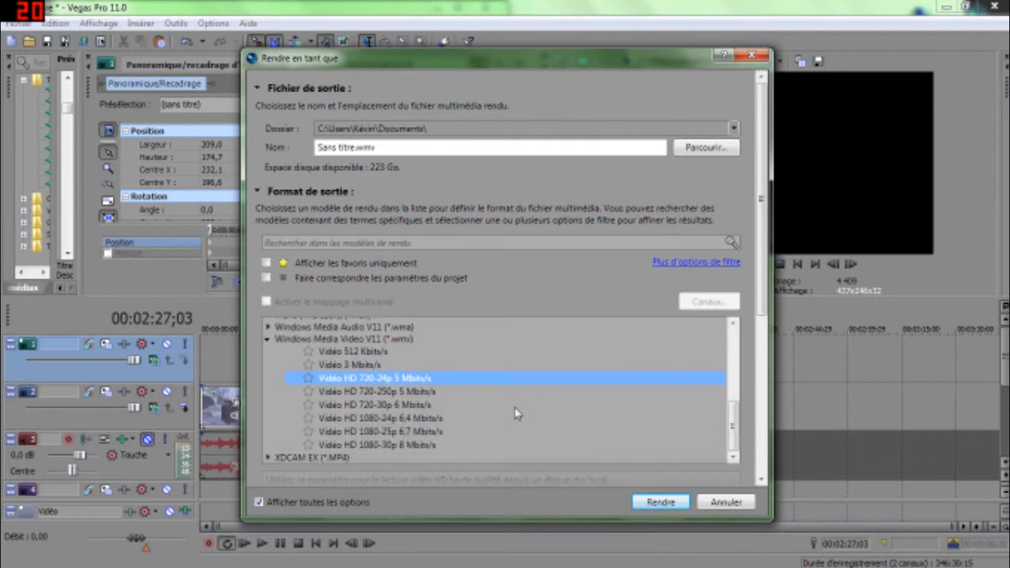
{"action": "scroll", "coordinate": [514, 414], "scroll_direction": "up", "scroll_amount": 1}
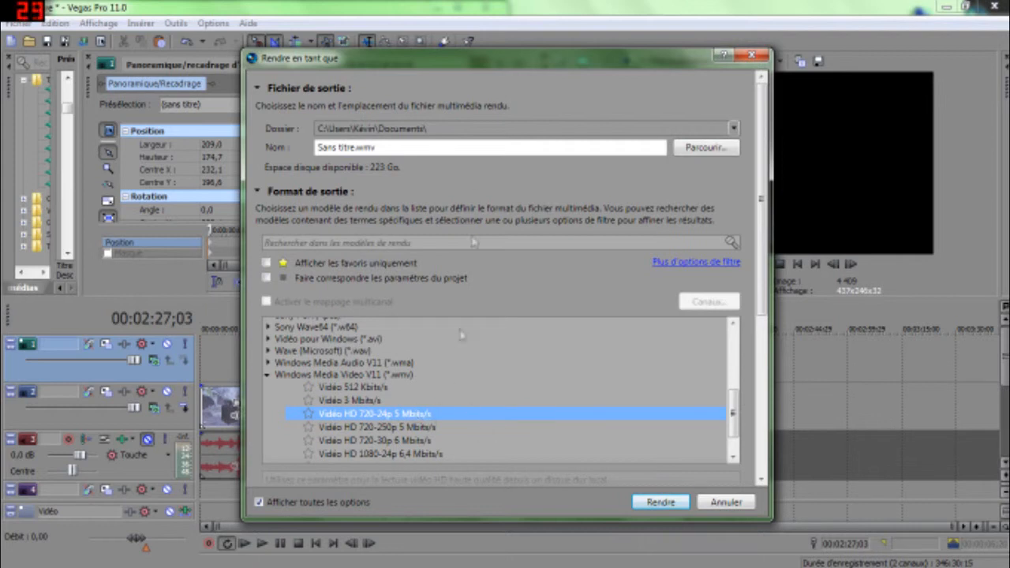
Name the output file "Thinksforwatching" and start rendering the project.
{"action": "left_click_drag", "start_coordinate": [392, 147], "coordinate": [7, 90]}
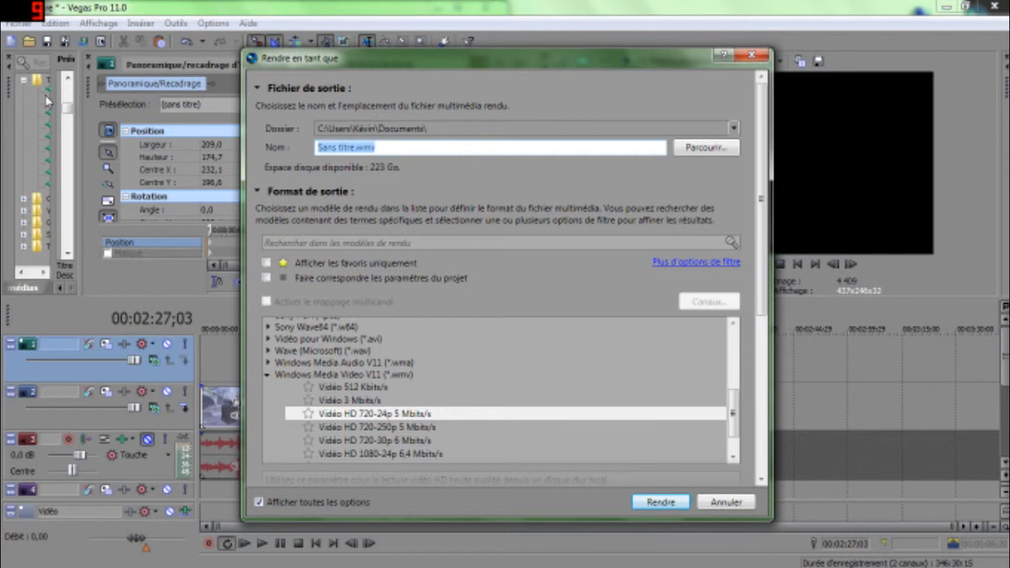
{"action": "type", "text": "Thin"}
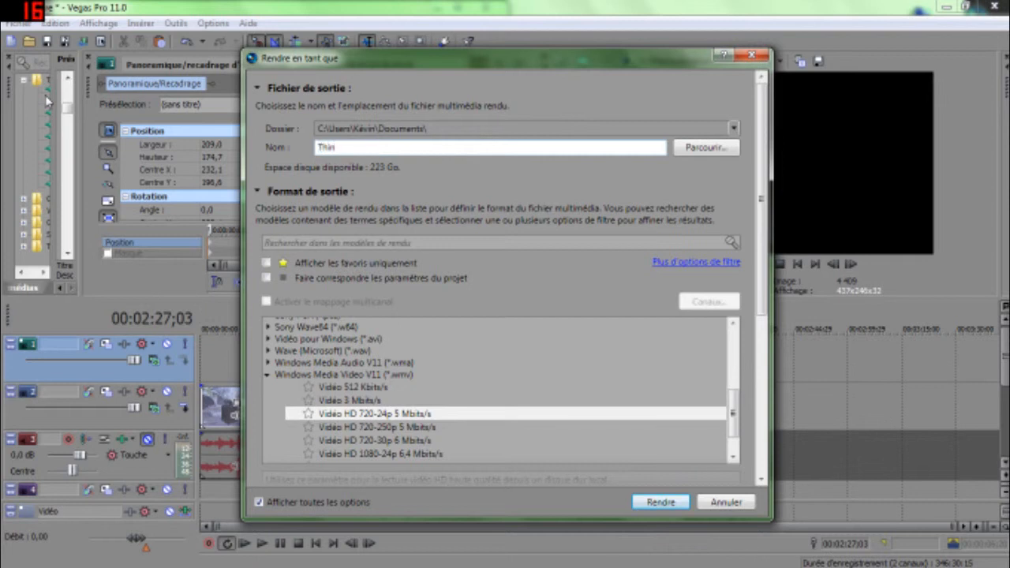
{"action": "type", "text": "ksforwatching"}
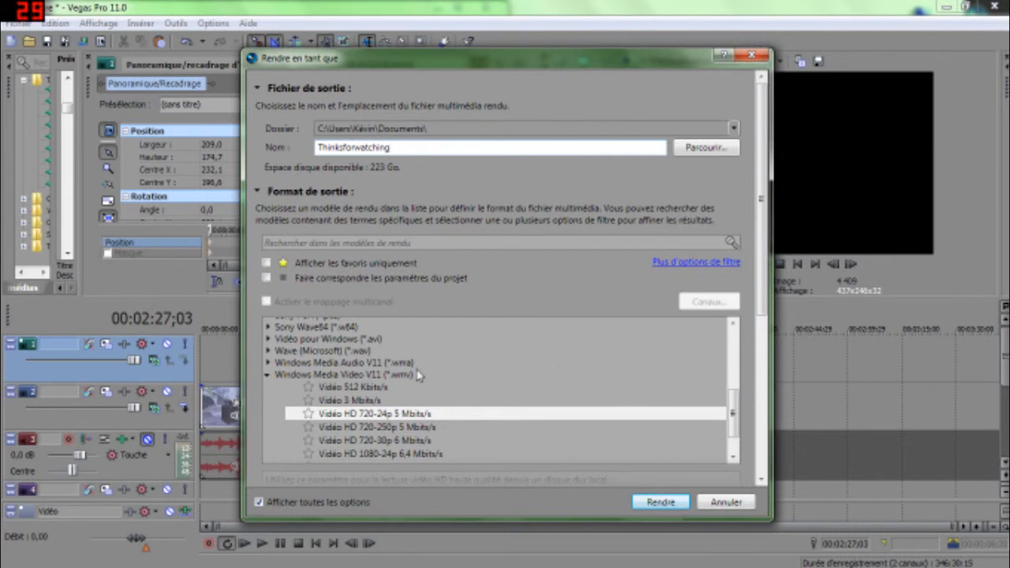
{"action": "left_click", "coordinate": [672, 505]}
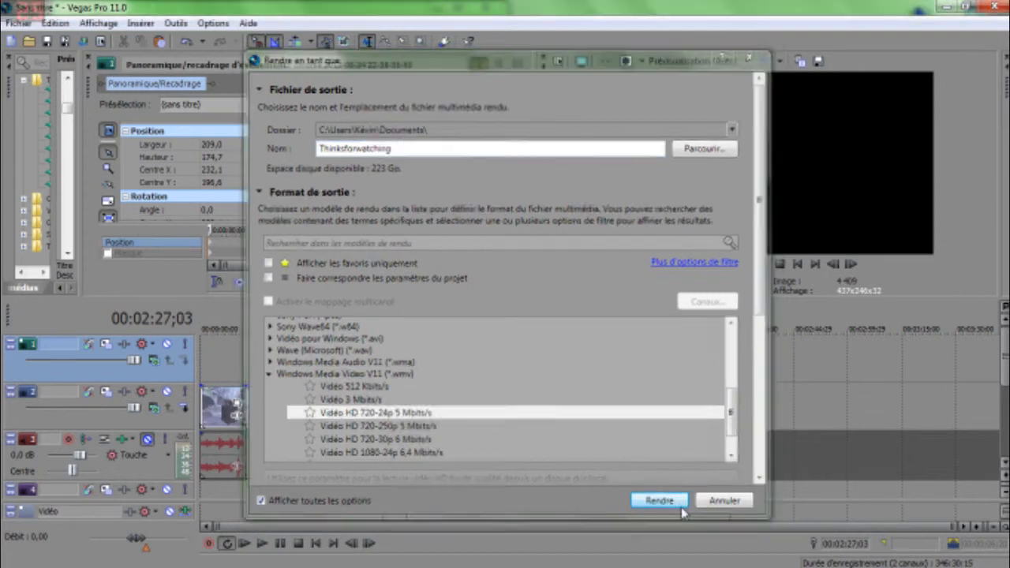